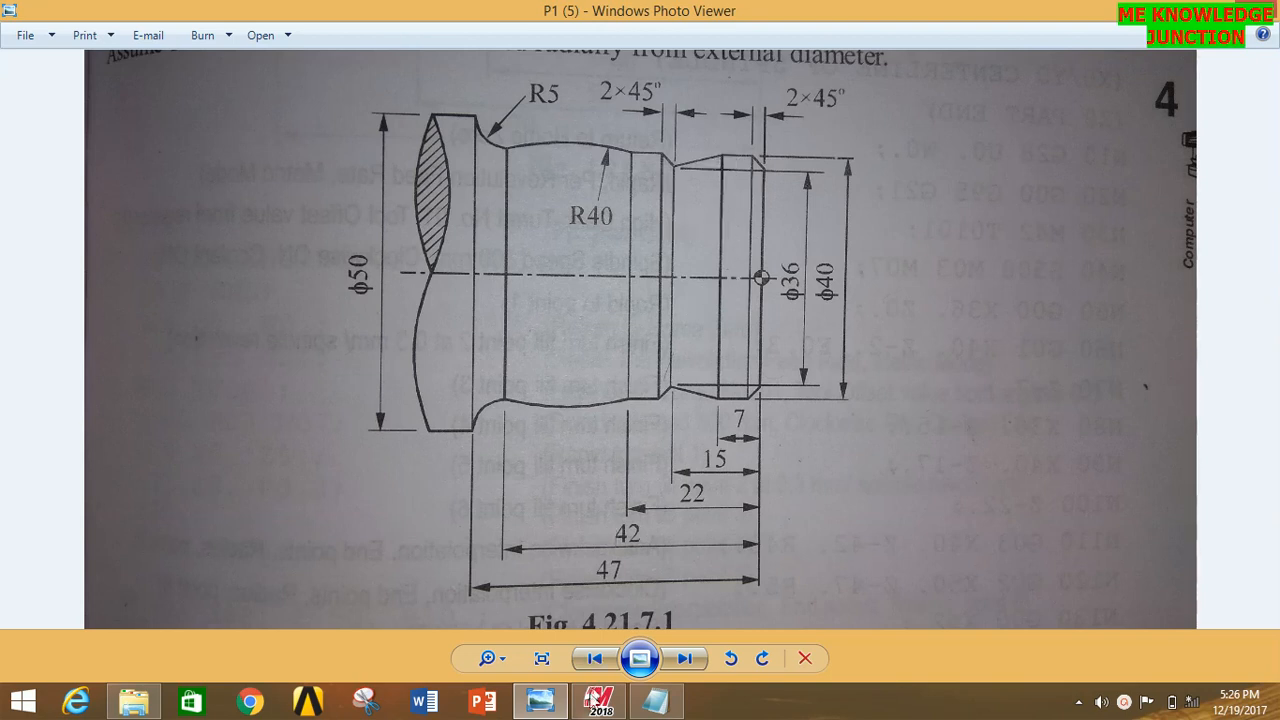
- Switch to Mastercam and select the Metric configuration file in the system configuration
click(596, 699)
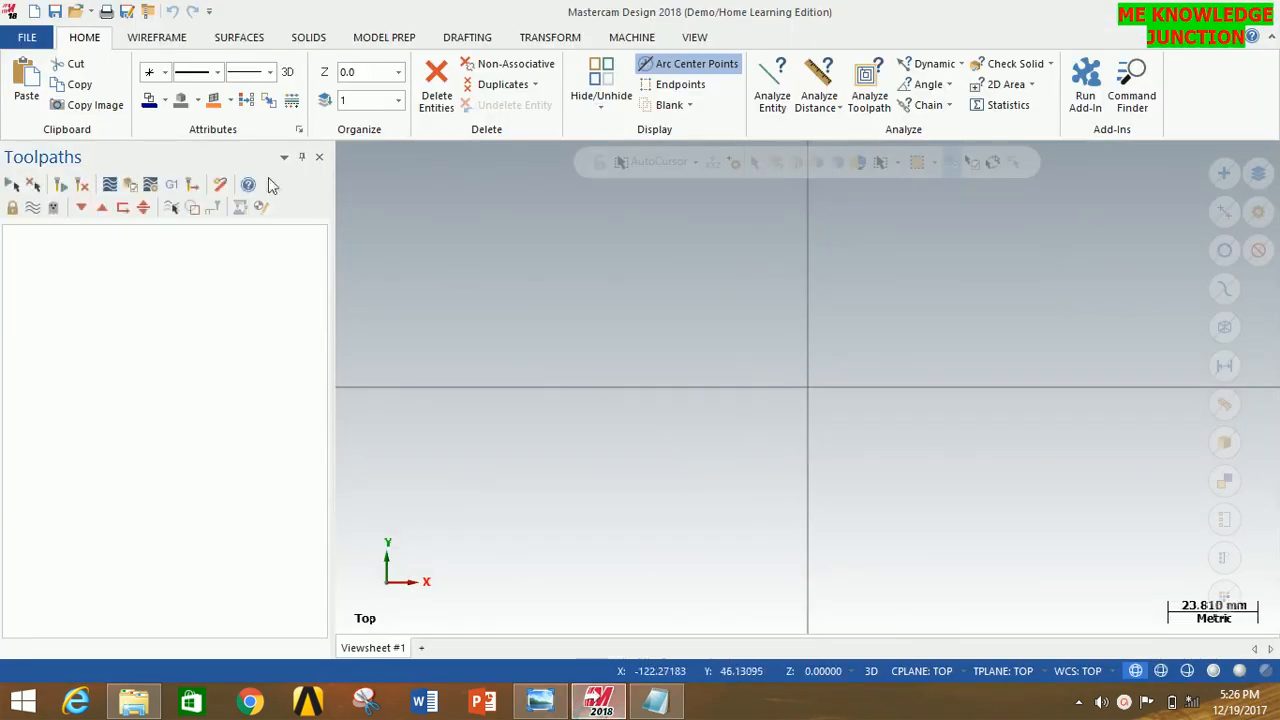
click(26, 38)
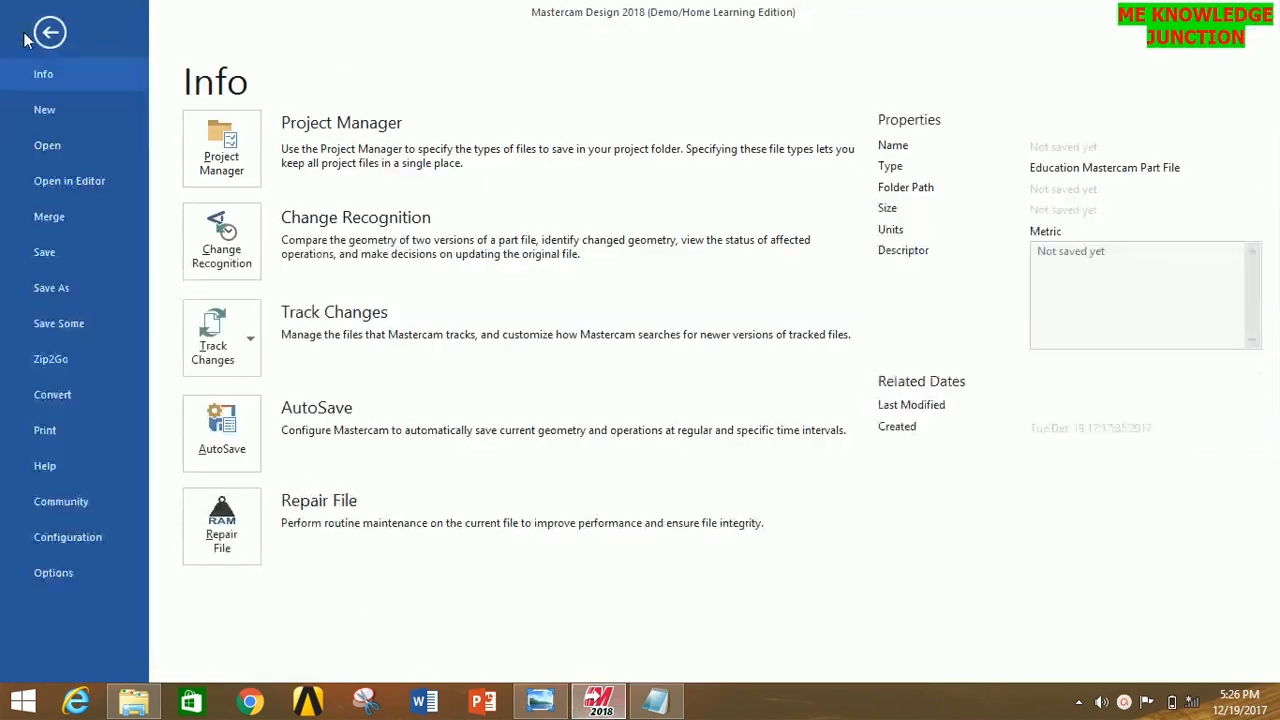
click(40, 541)
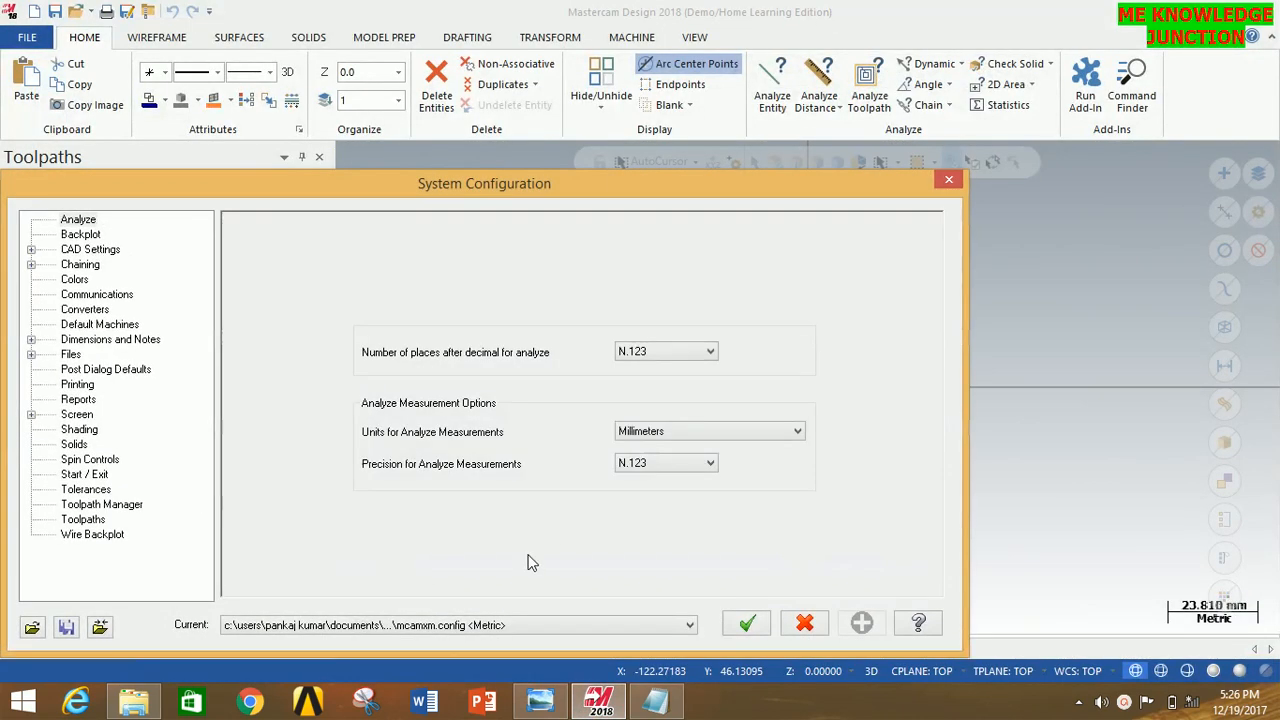
click(494, 626)
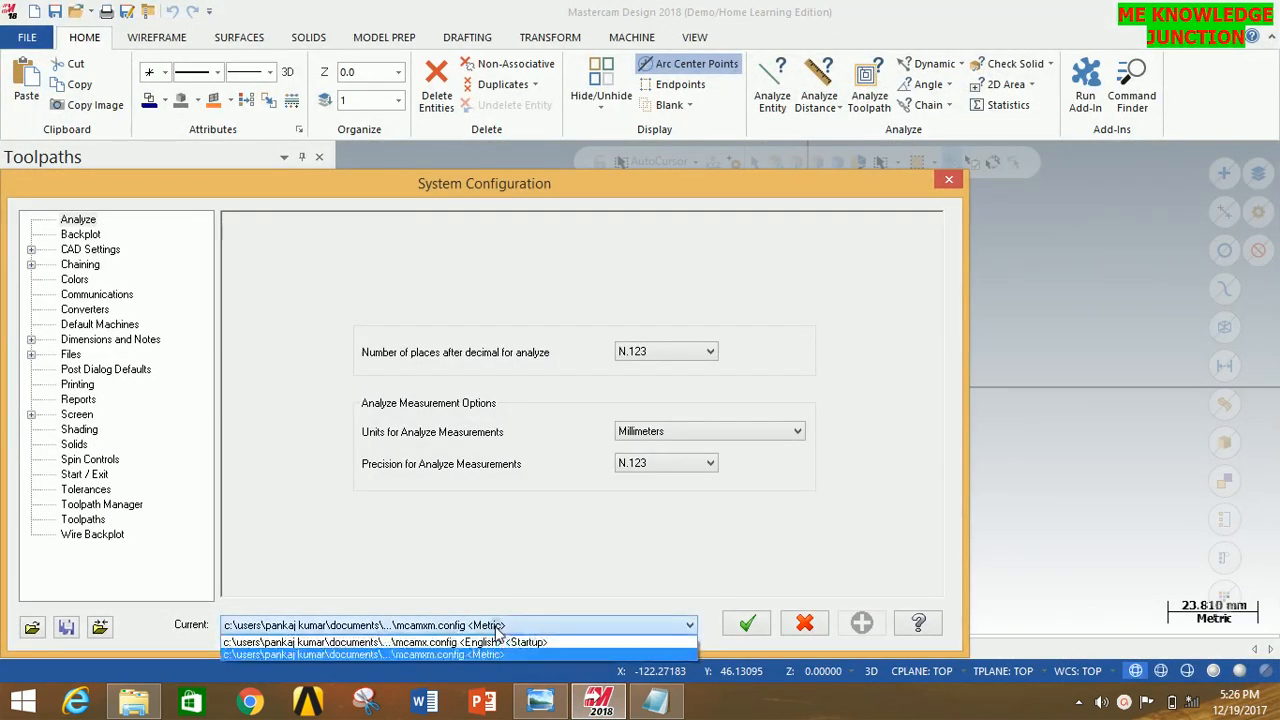
click(490, 653)
click(747, 624)
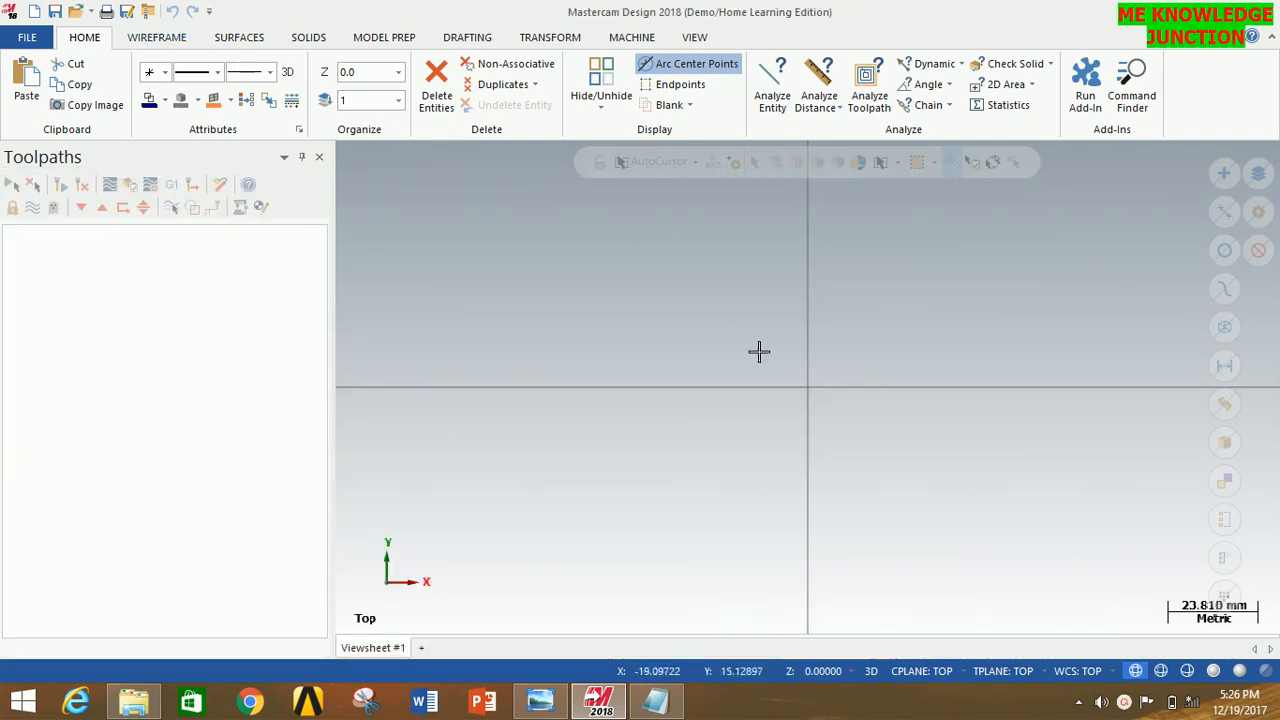
- Consult the part drawing in Photo Viewer and draw an 18 mm vertical line upward from the origin in Mastercam
click(175, 40)
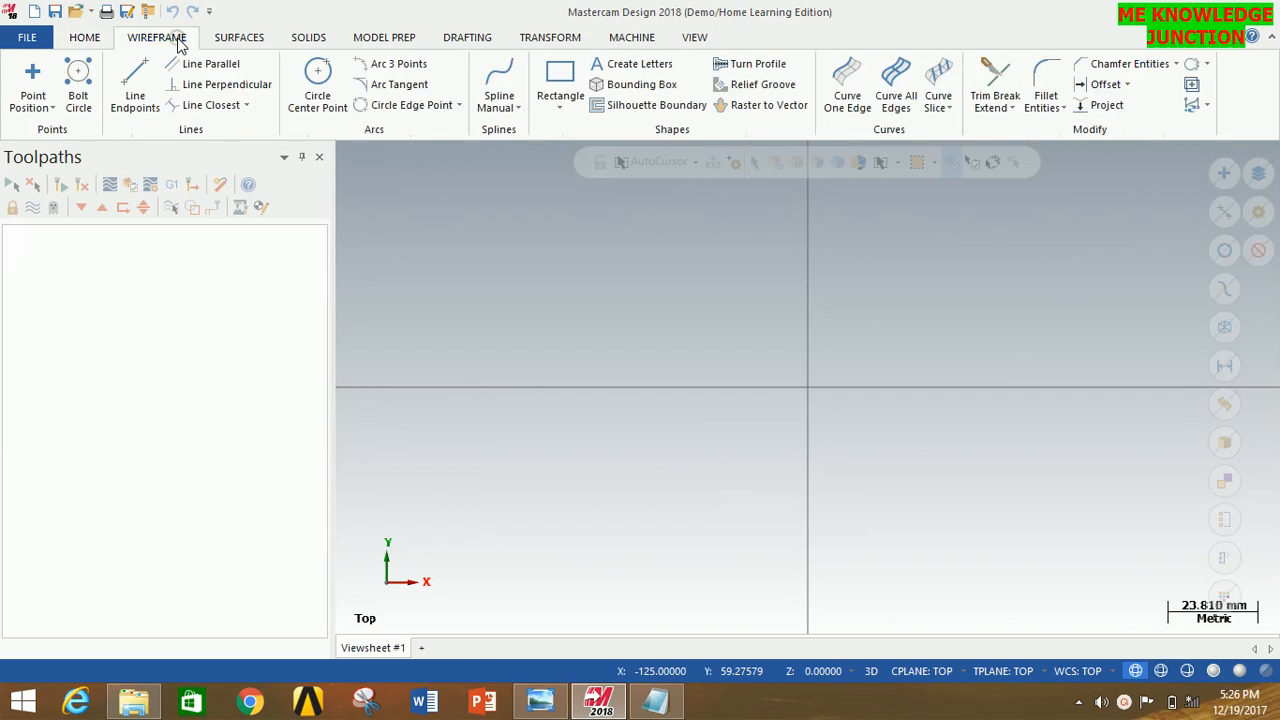
click(145, 84)
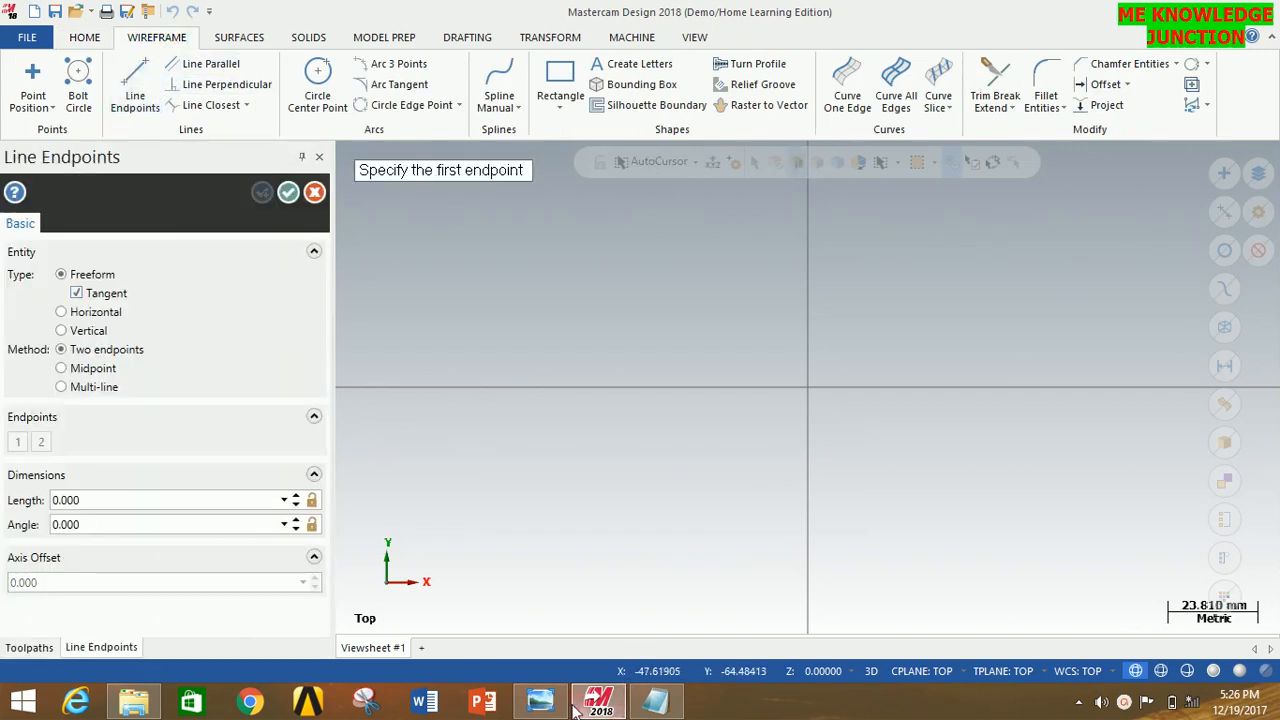
click(540, 702)
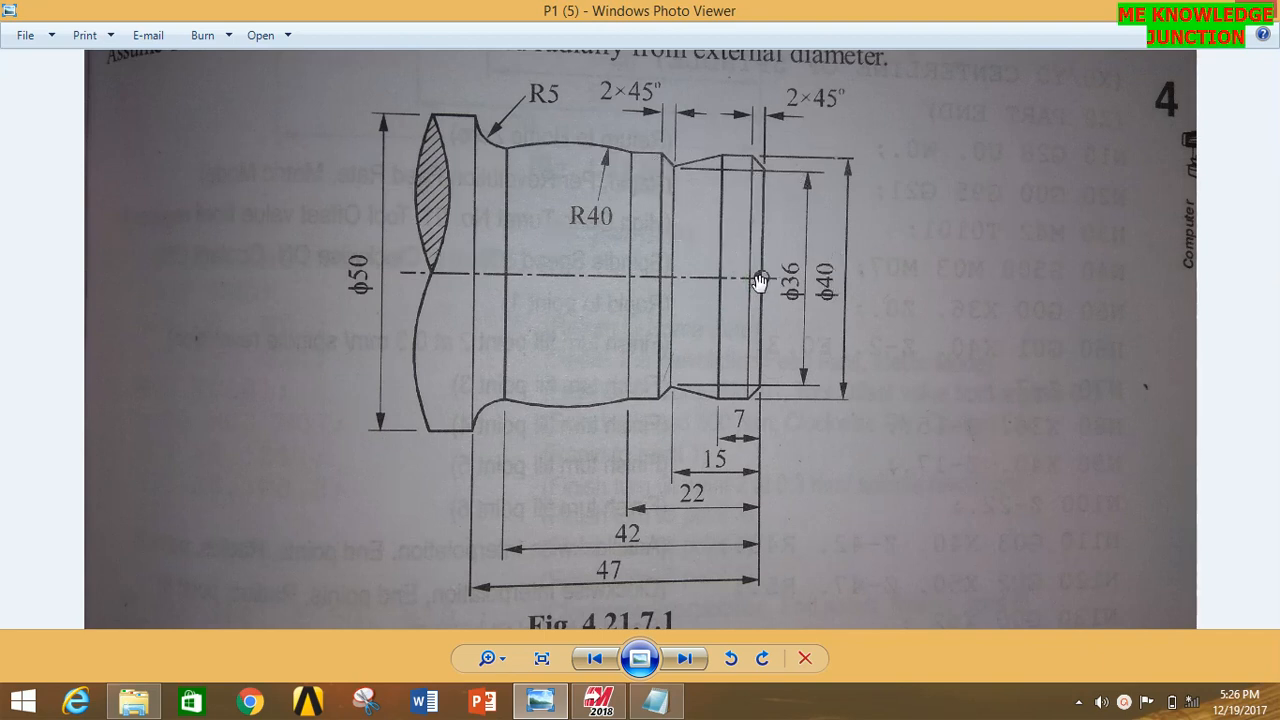
drag(770, 259, 770, 255)
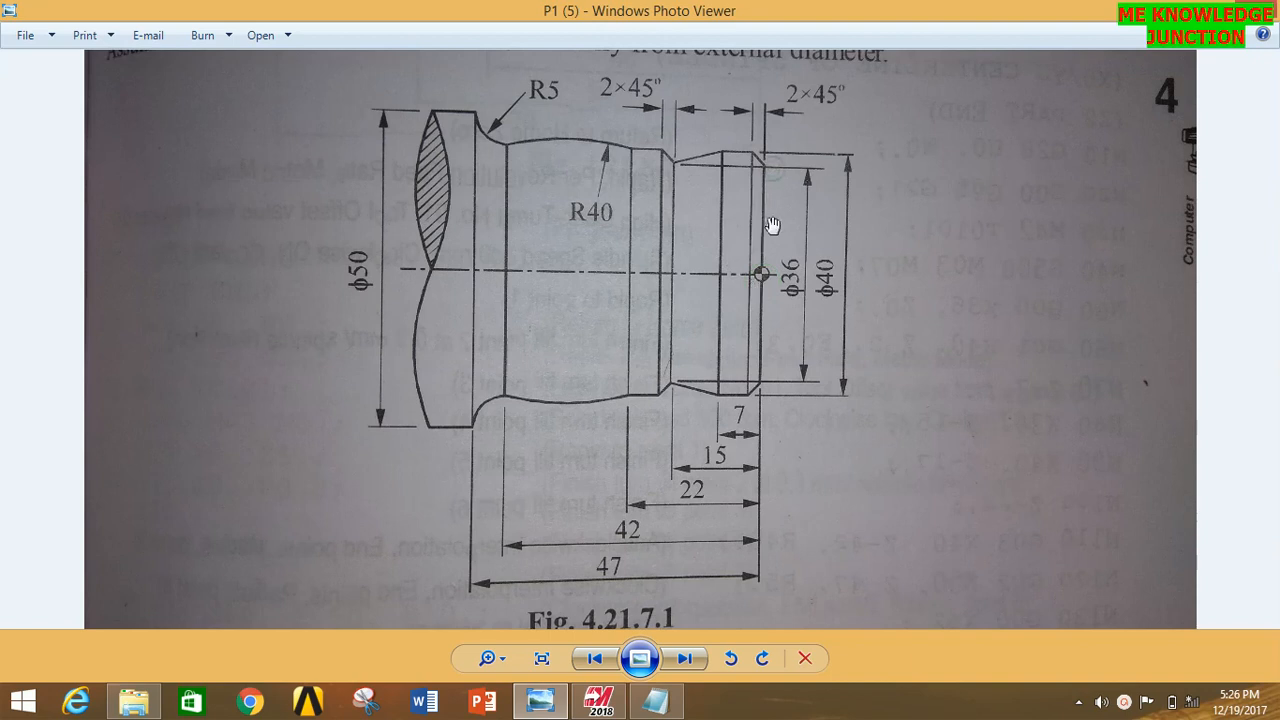
click(601, 712)
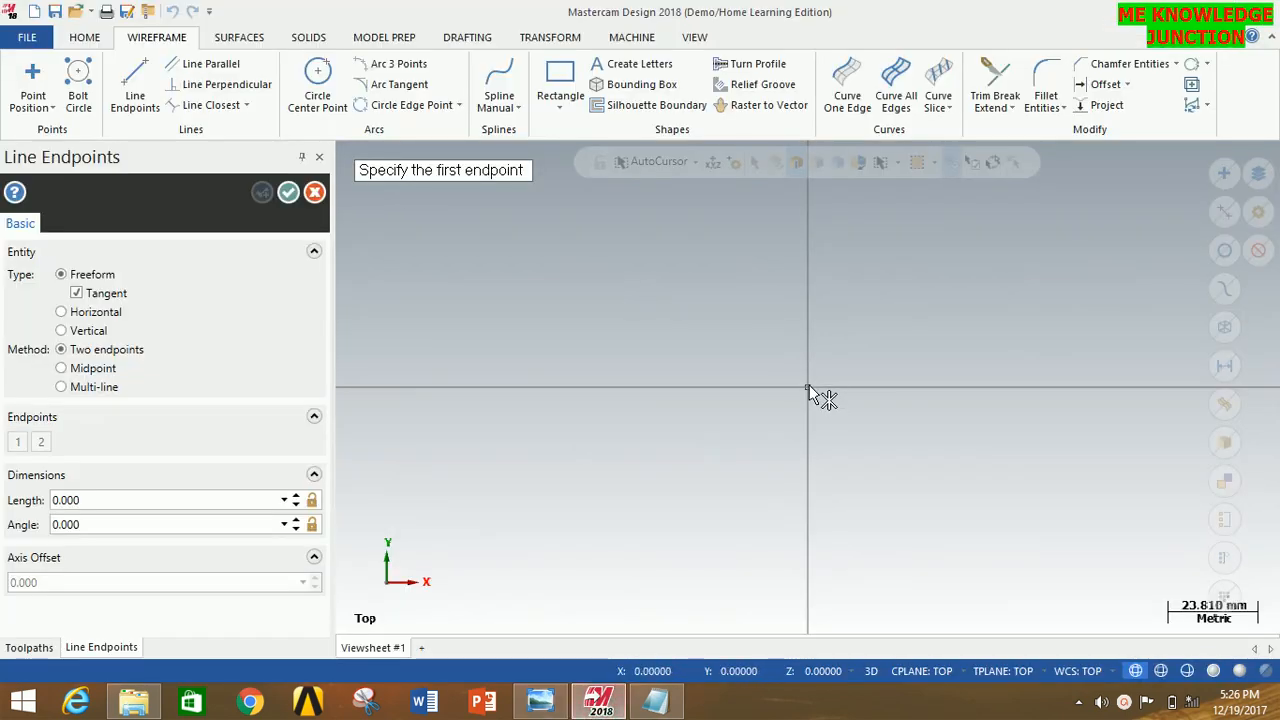
click(809, 385)
click(810, 274)
double_click(181, 502)
text(18)
key(Return)
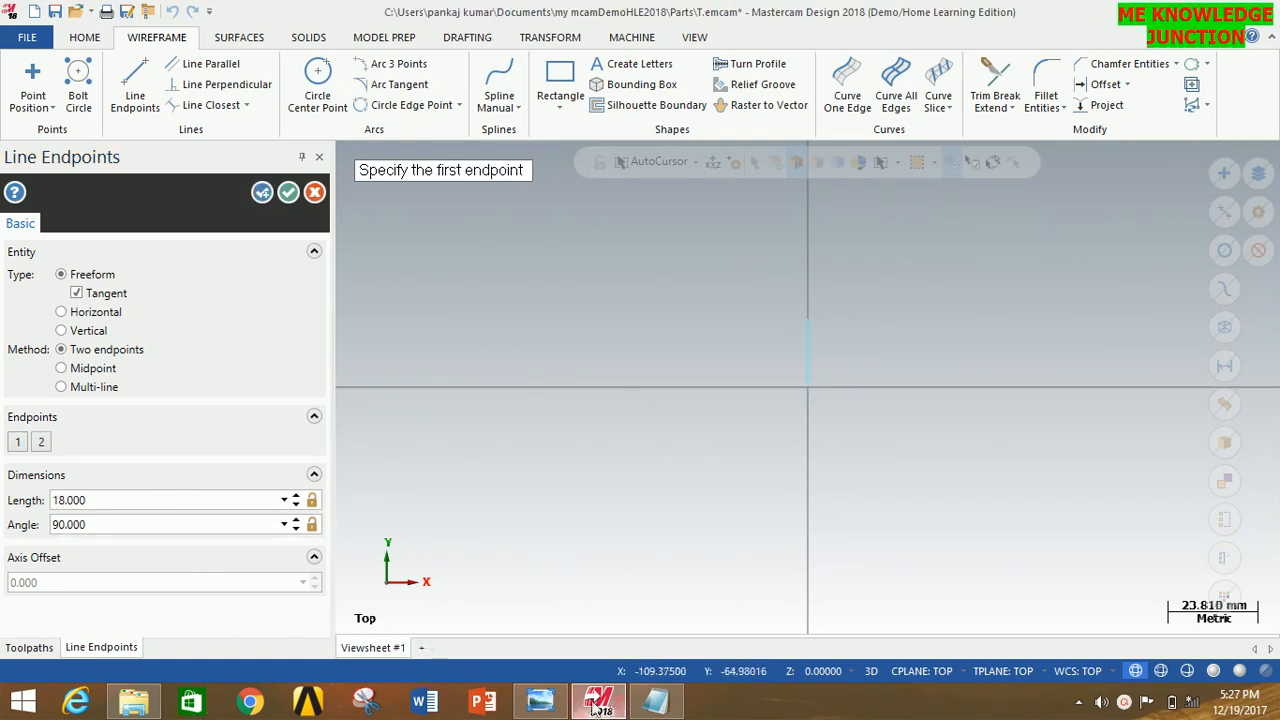
- Check the end chamfer on the part drawing and add a 2 mm vertical line above the 18 mm line in Mastercam
click(540, 700)
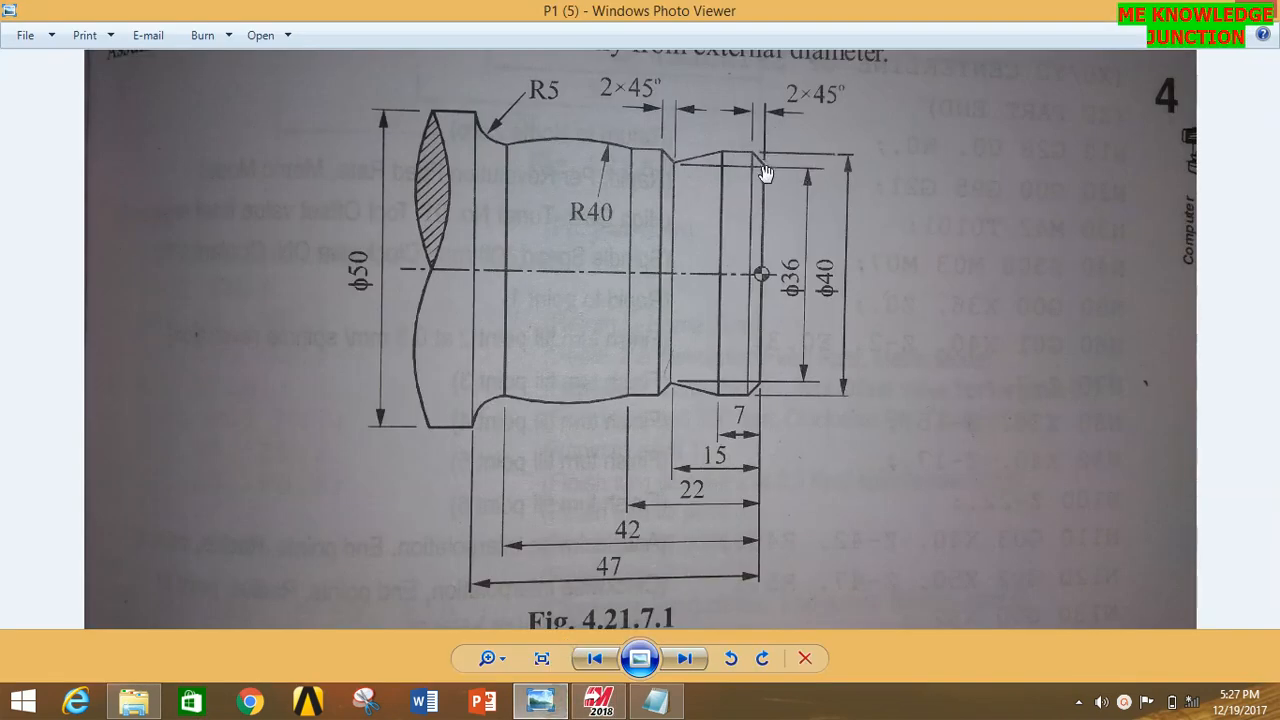
drag(759, 163, 757, 160)
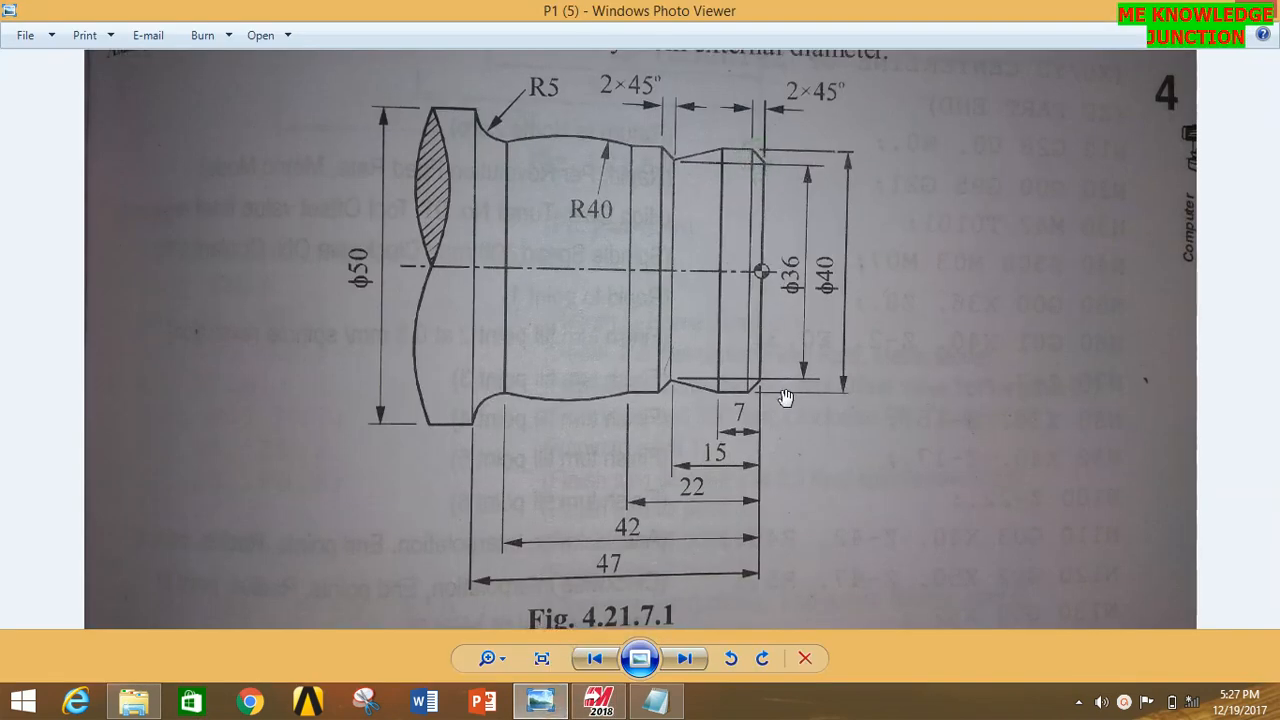
click(769, 172)
mouse_move(640, 706)
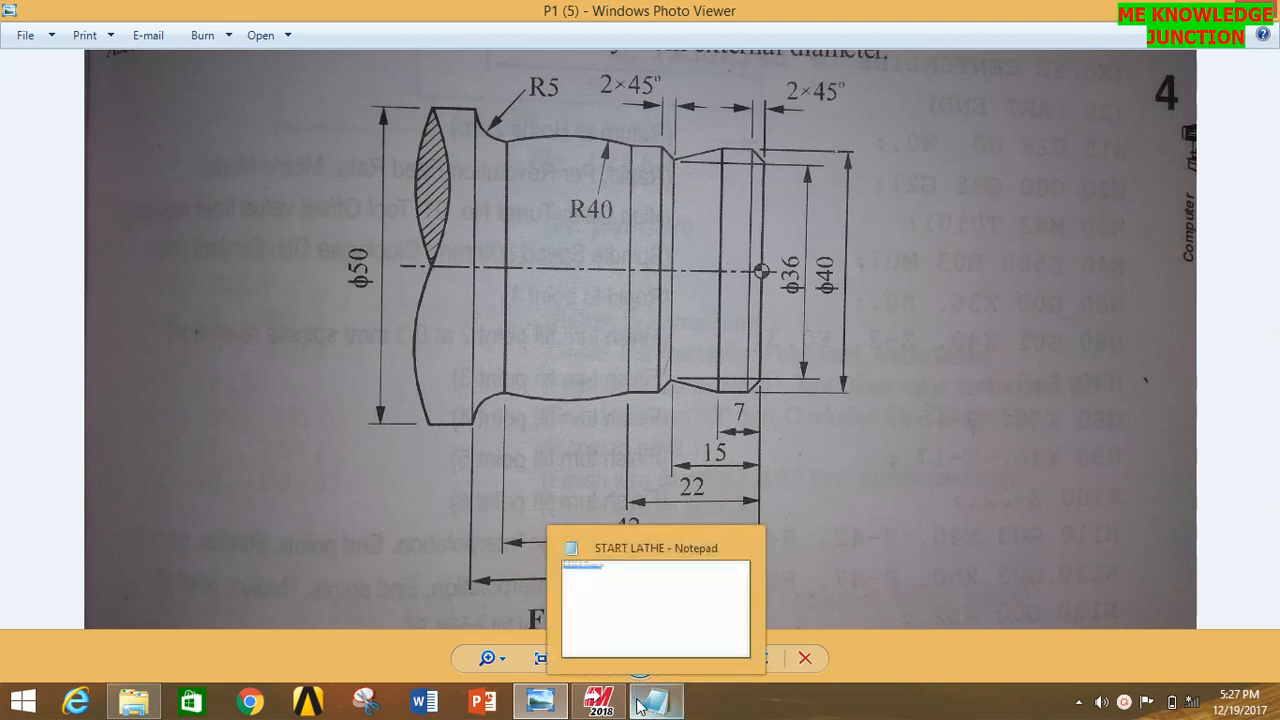
click(600, 703)
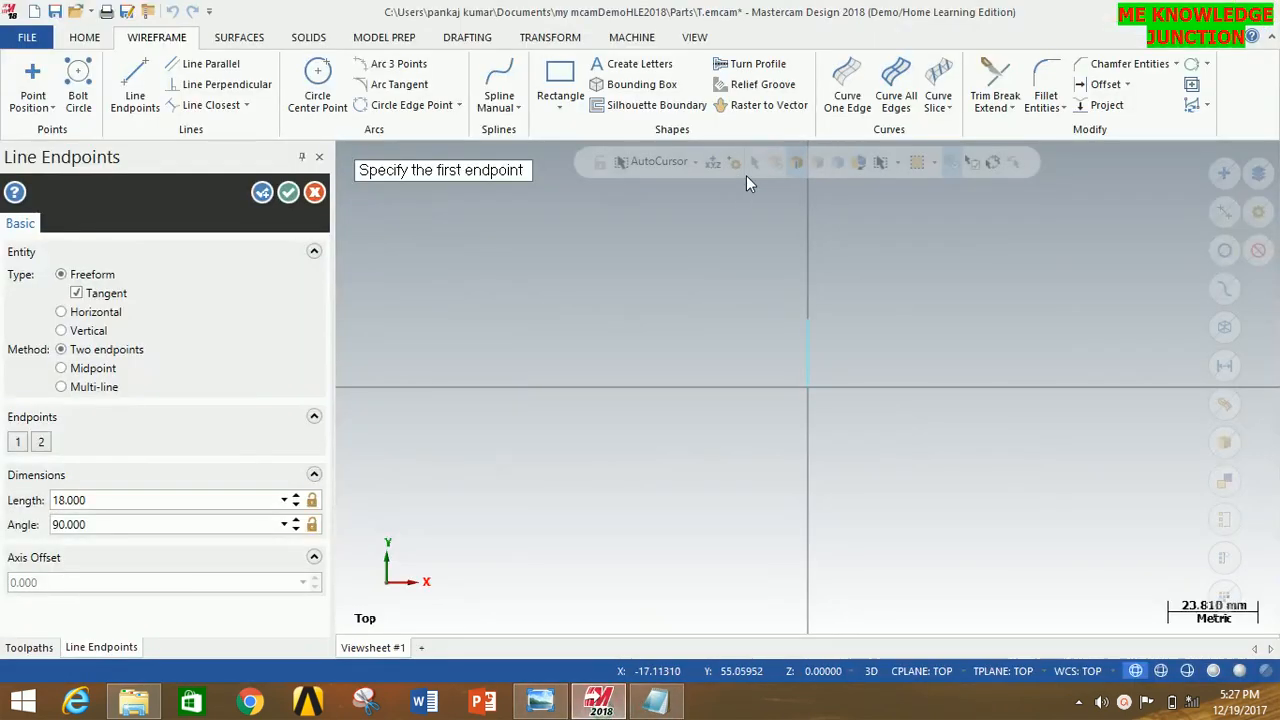
click(806, 319)
click(809, 288)
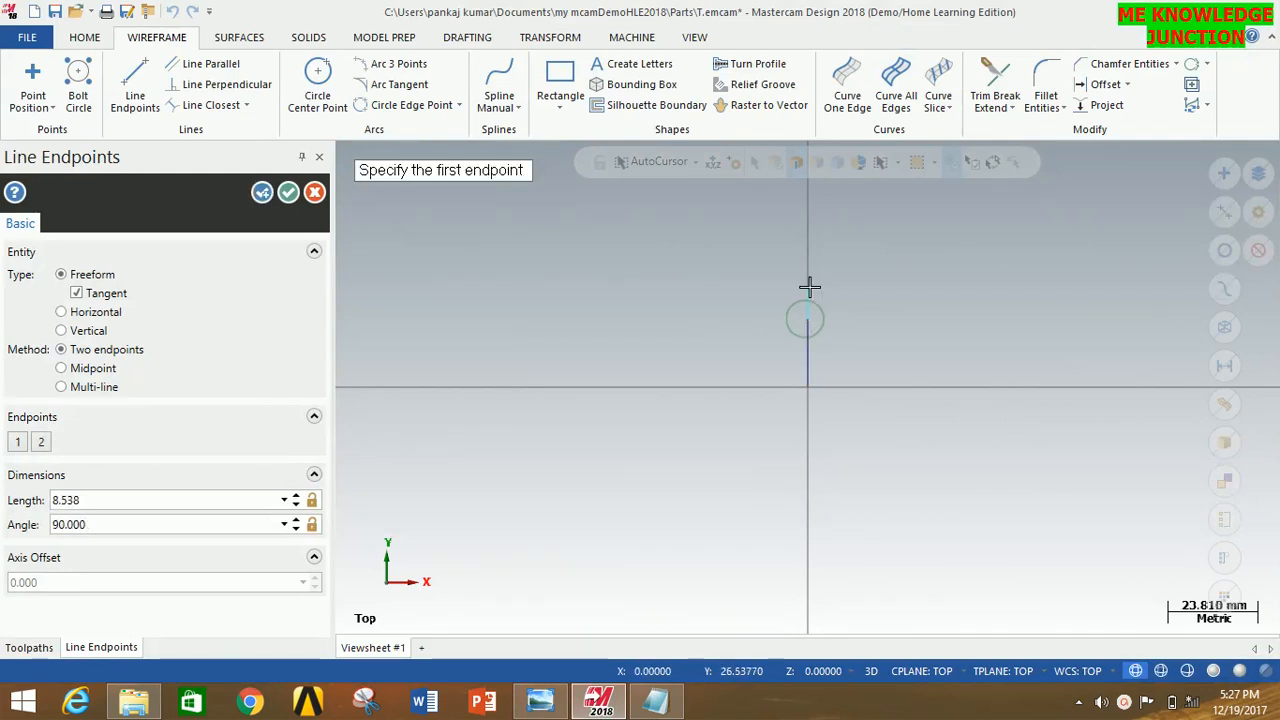
double_click(114, 500)
text(2)
key(Return)
- Draw a 2 mm horizontal line in the negative X direction from the upper end of the vertical line
scroll(843, 358, up, 2)
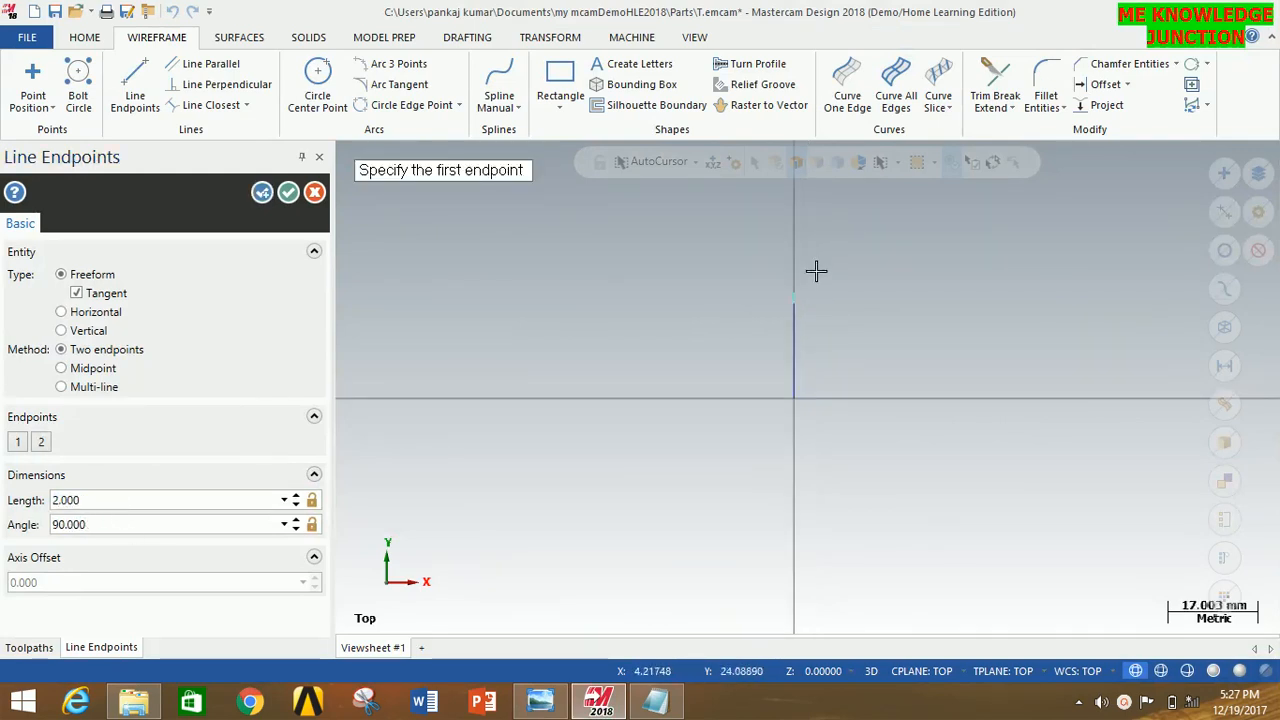
click(795, 295)
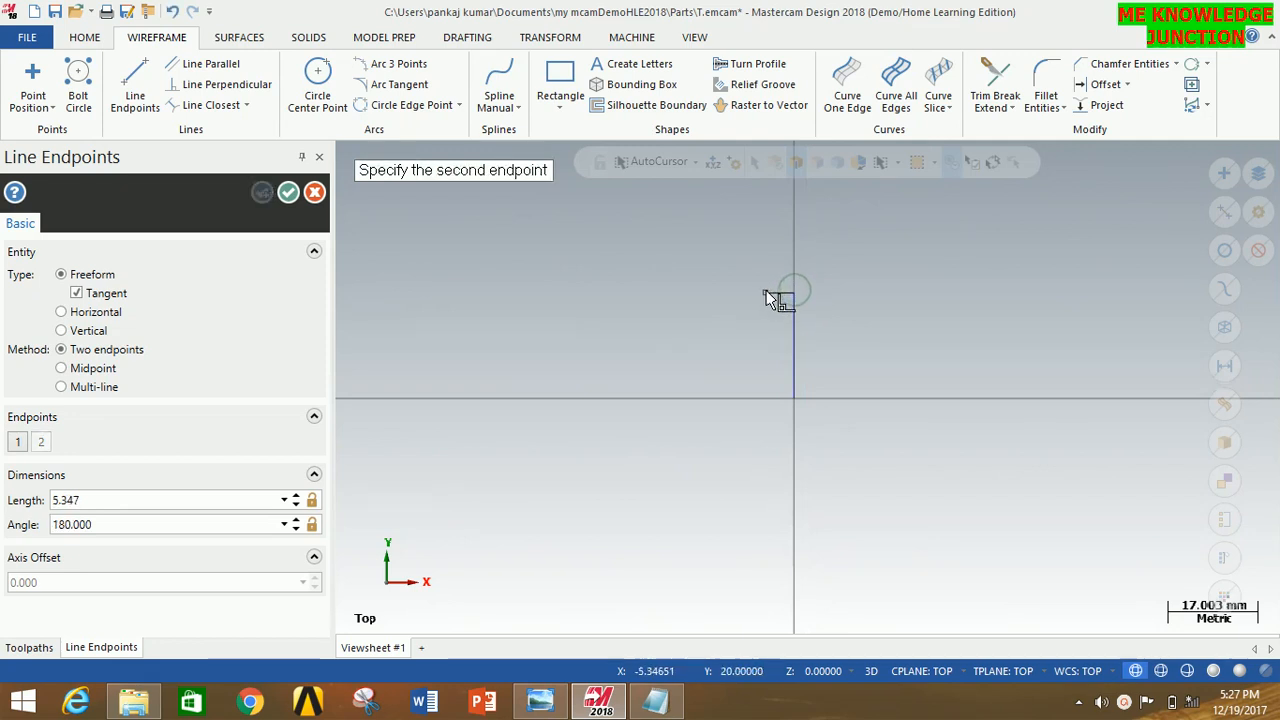
click(767, 292)
double_click(103, 500)
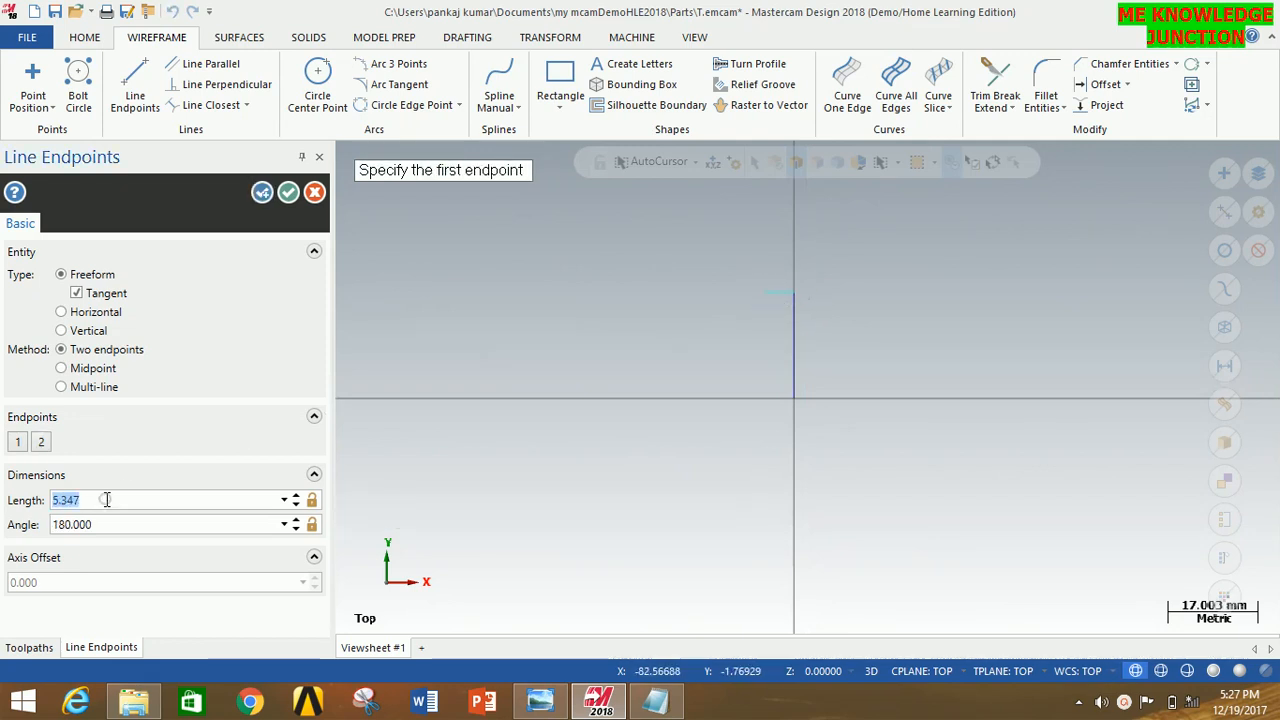
text(2)
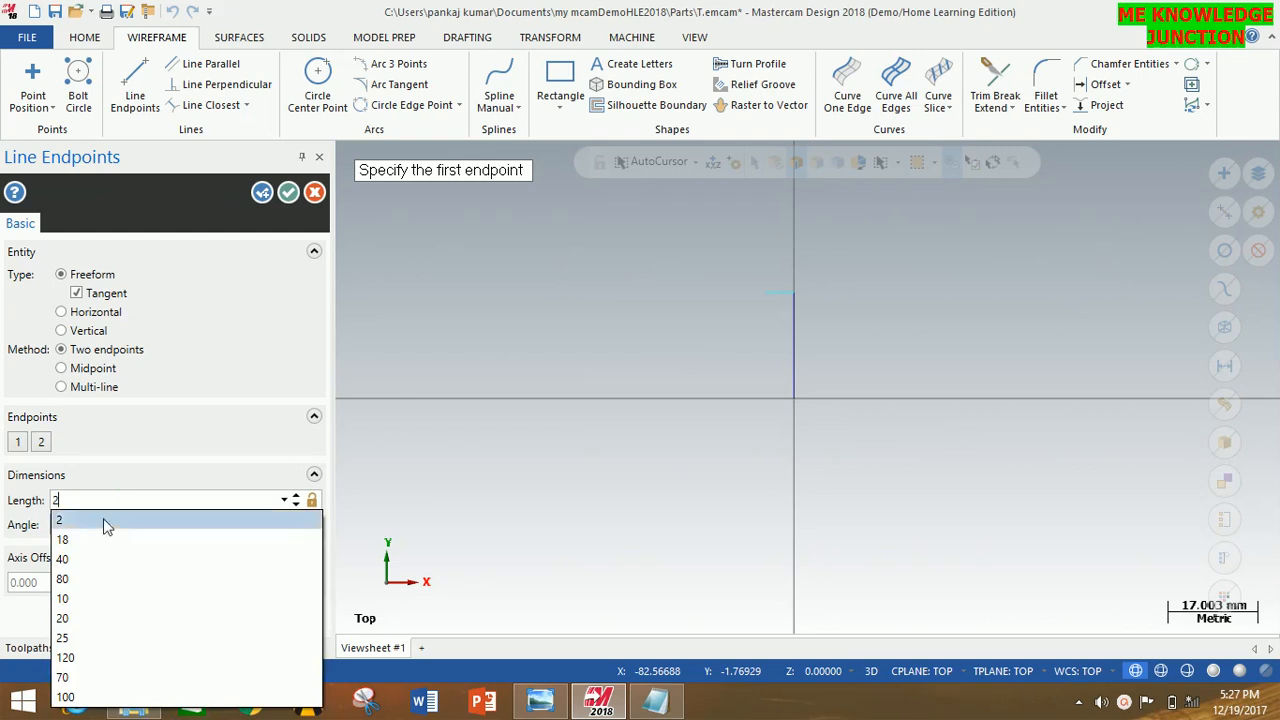
click(107, 527)
- Check the 7 mm length on the part drawing and extend the profile in Mastercam with a 5 mm horizontal line at 180 degrees
scroll(826, 397, down, 1)
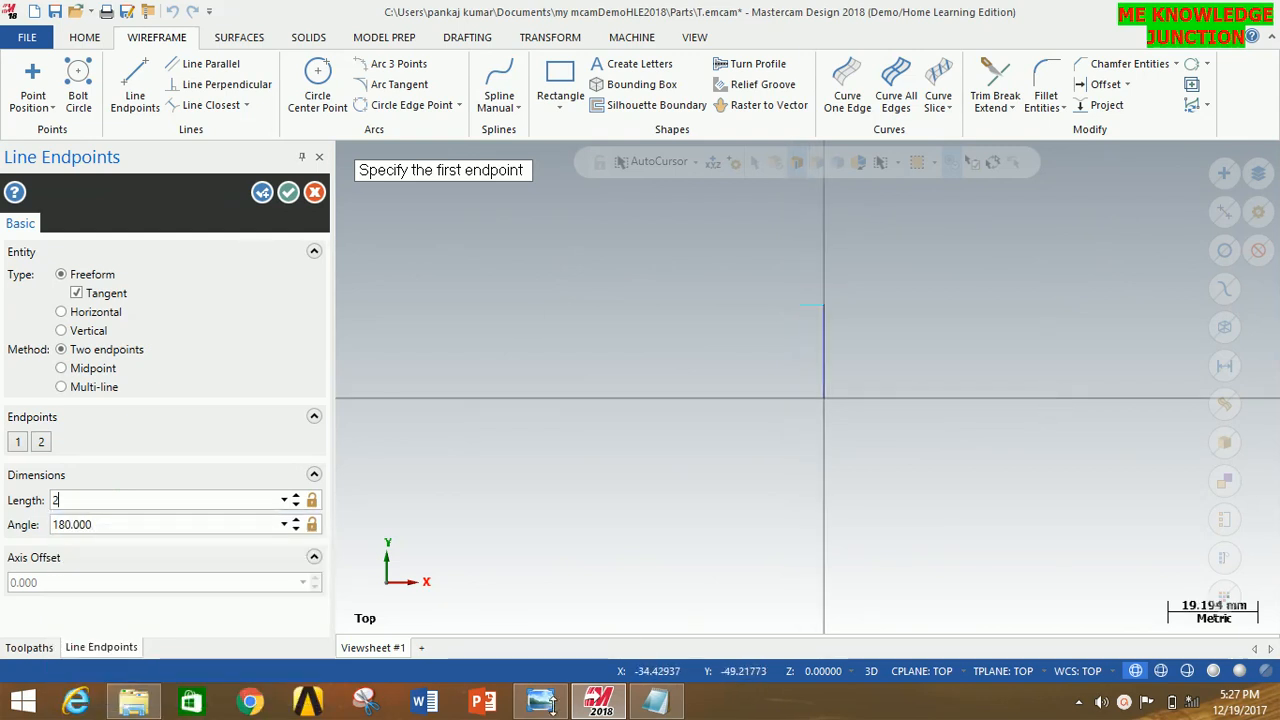
mouse_move(545, 700)
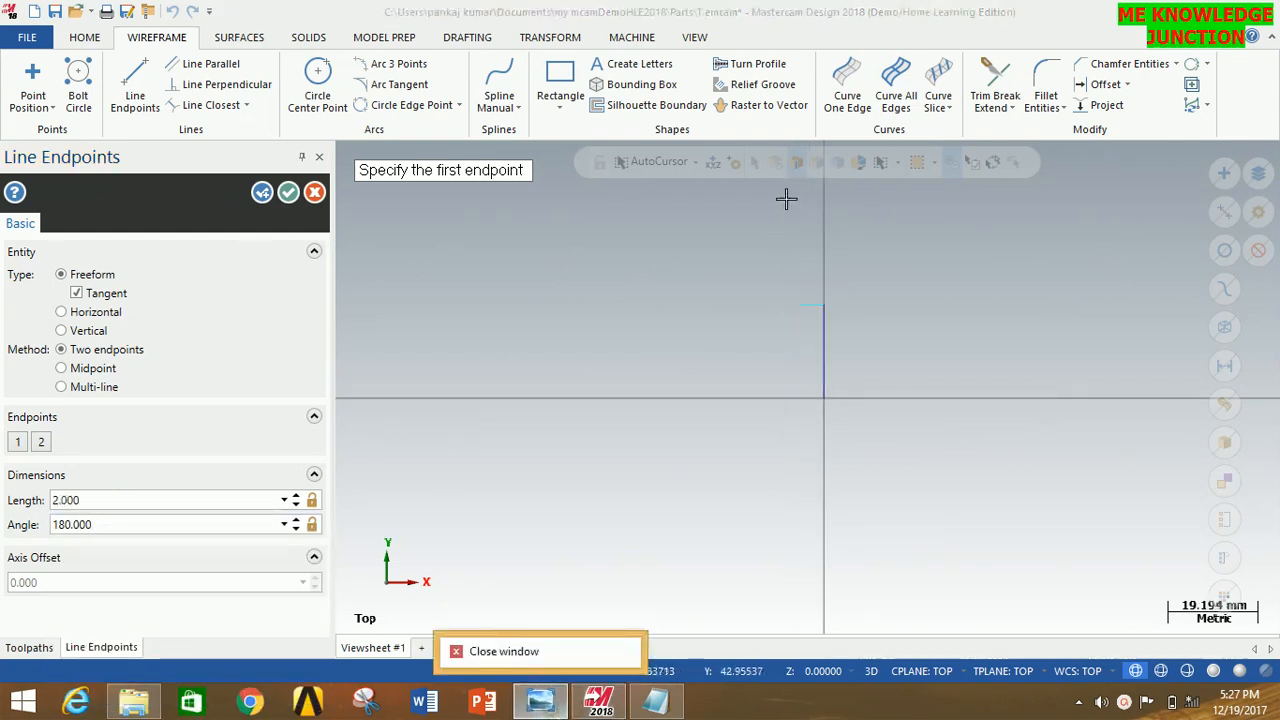
click(545, 648)
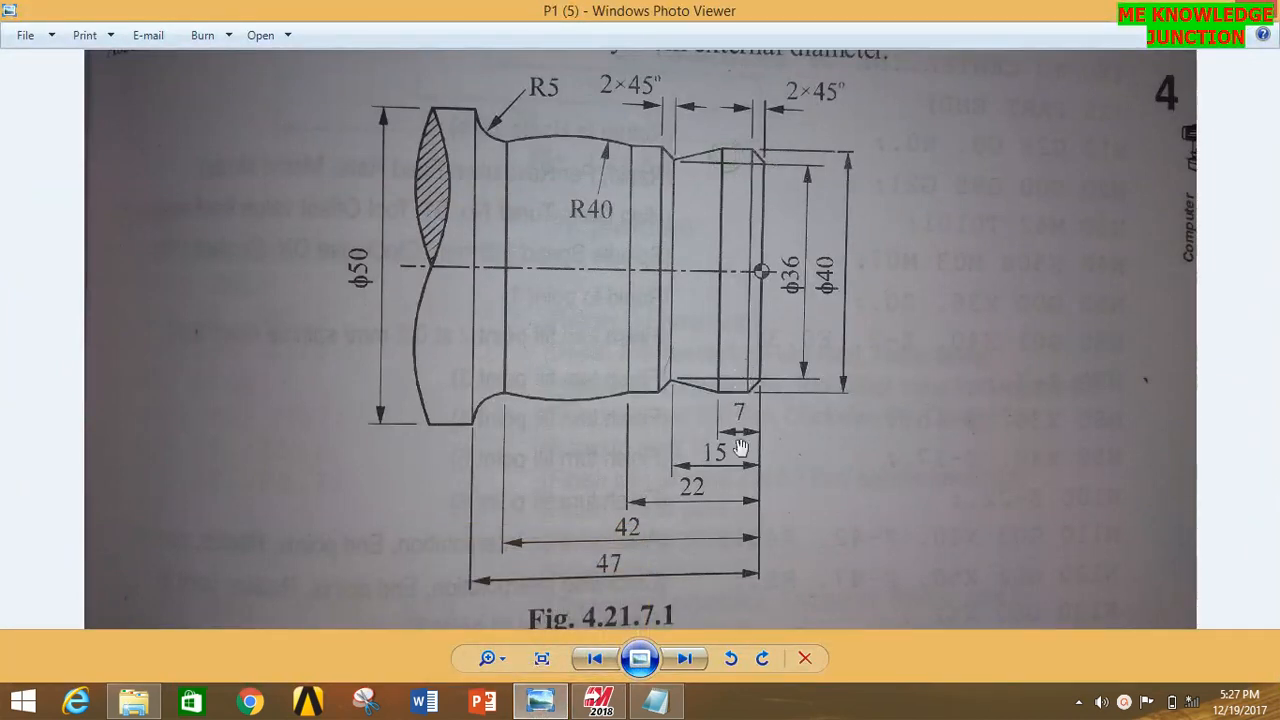
click(601, 702)
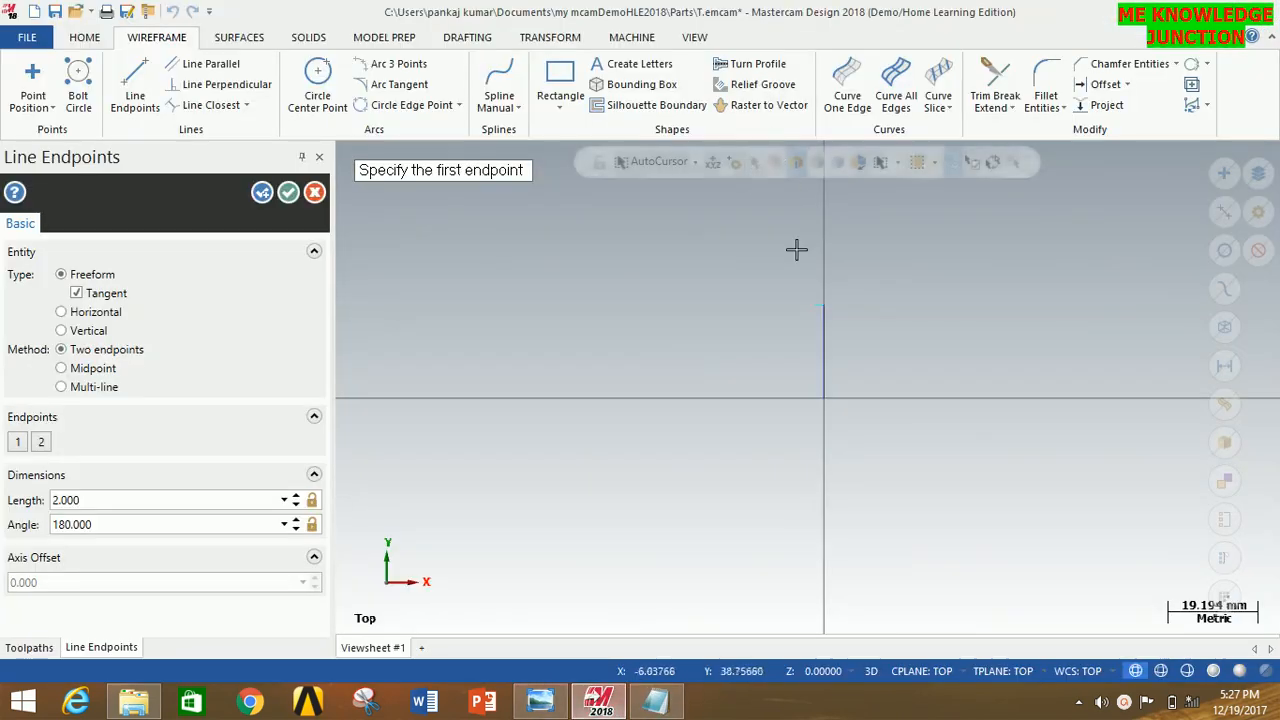
scroll(805, 318, up, 1)
click(814, 301)
click(725, 316)
click(108, 499)
text(5)
key(Return)
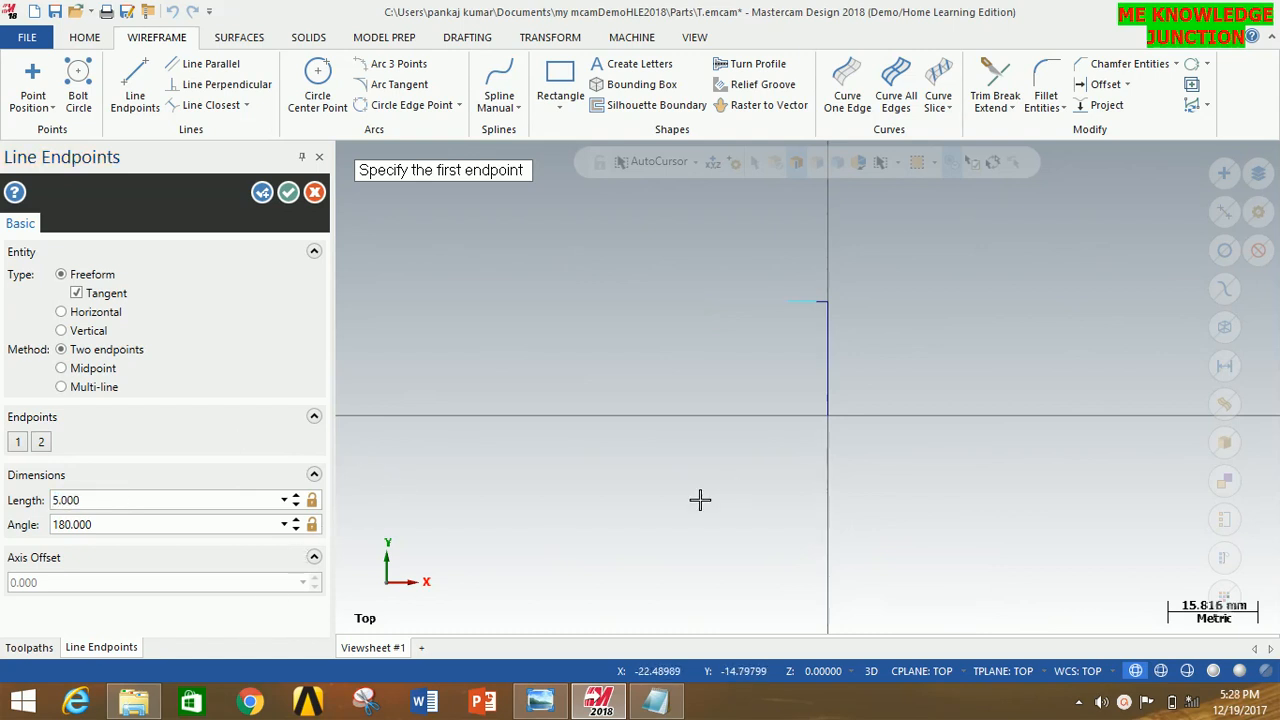
- Check the taper on the part drawing and draw its line from the 5 mm line's free end to coordinates -15,18 in Mastercam
mouse_move(541, 710)
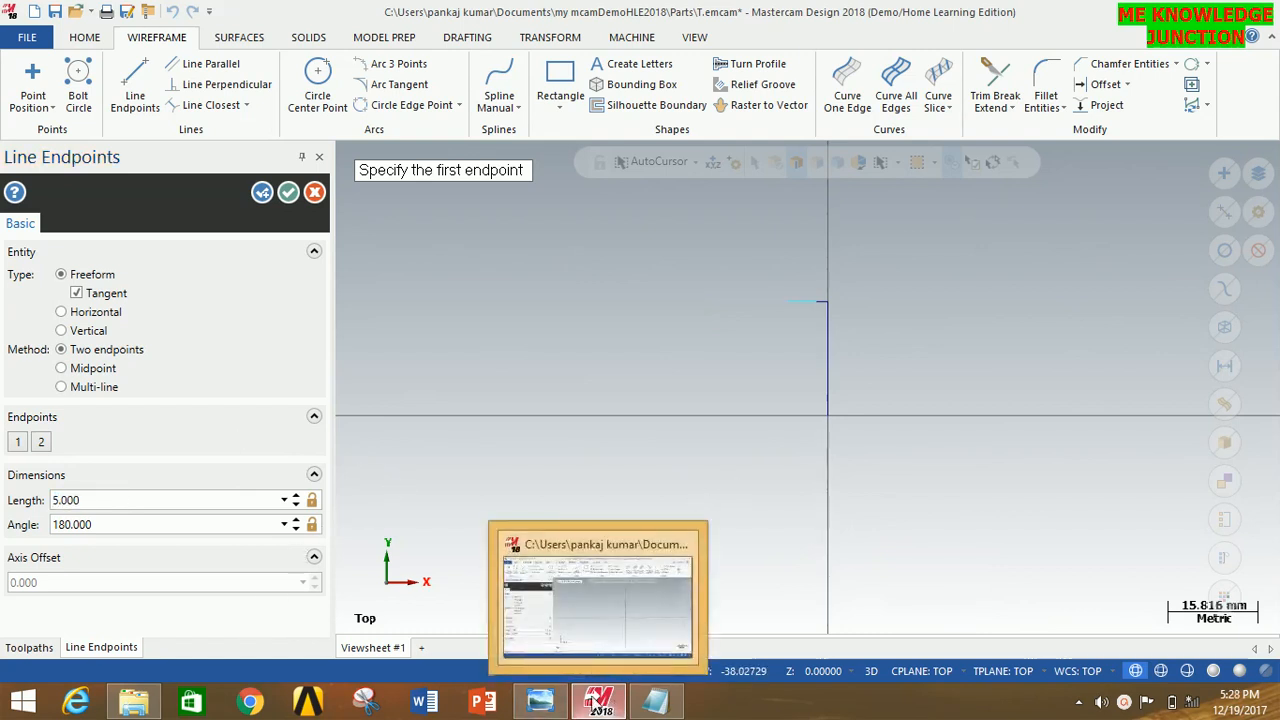
click(541, 705)
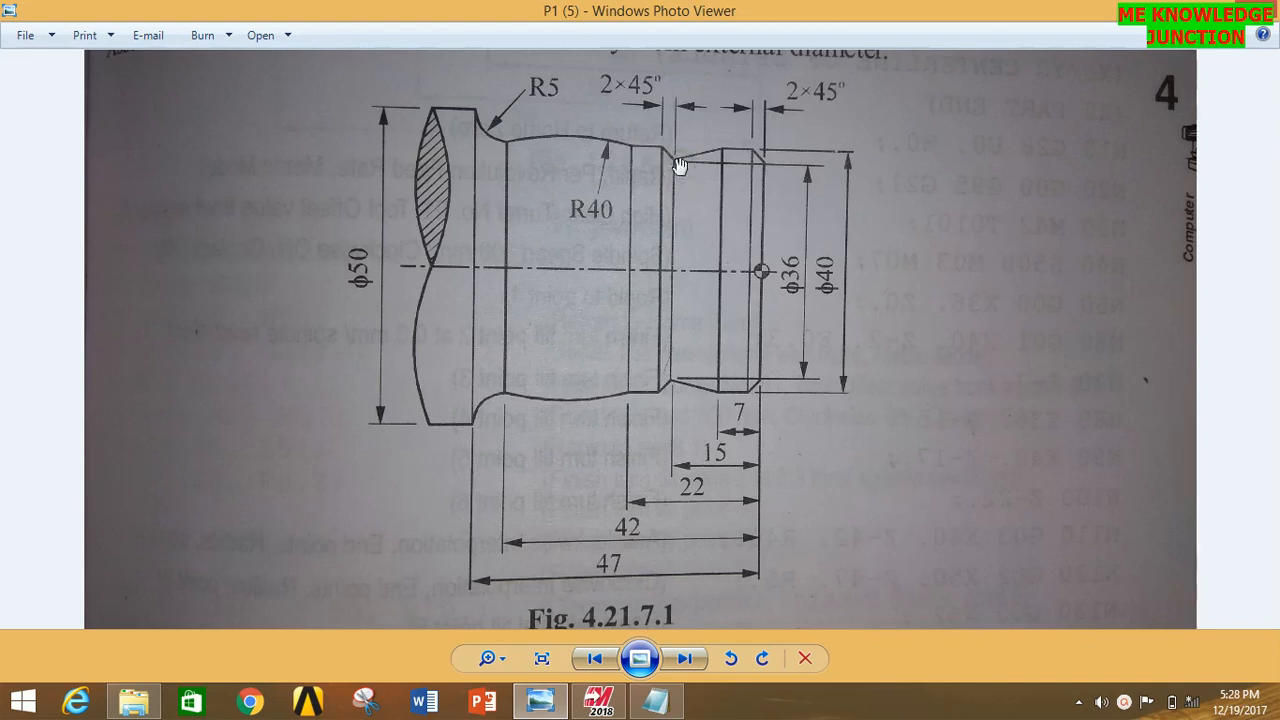
click(598, 702)
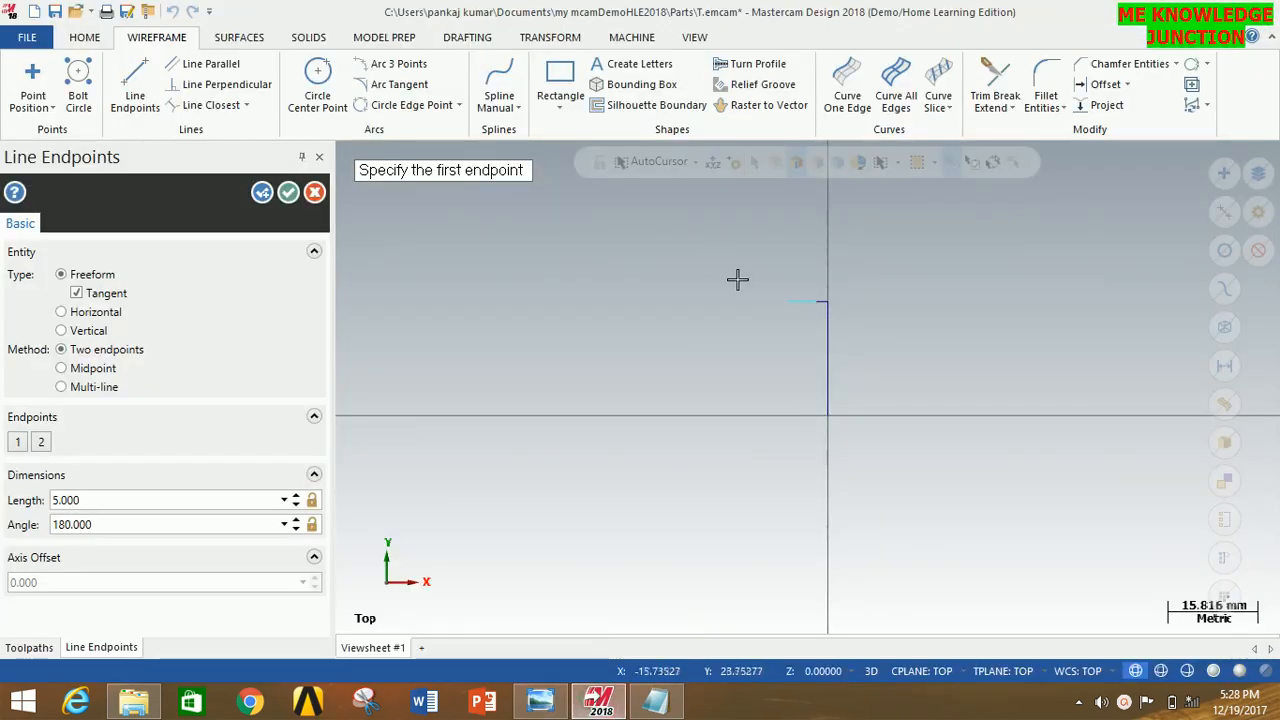
click(789, 302)
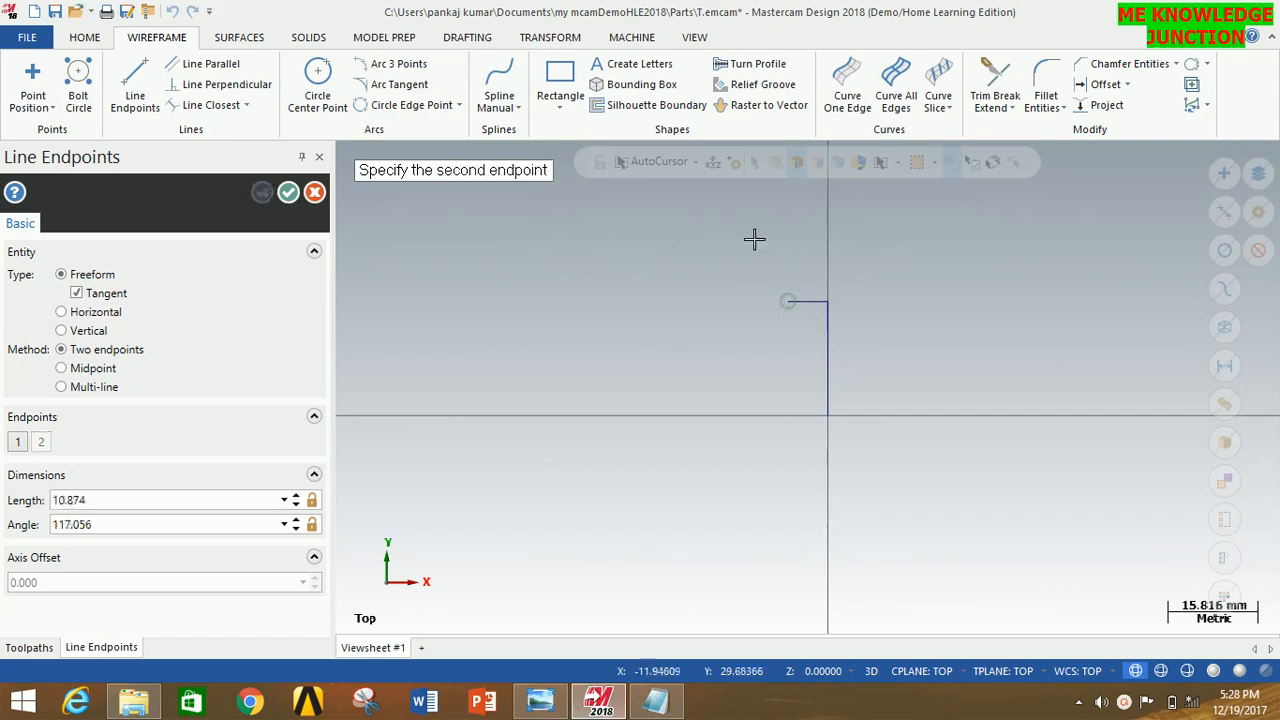
click(714, 163)
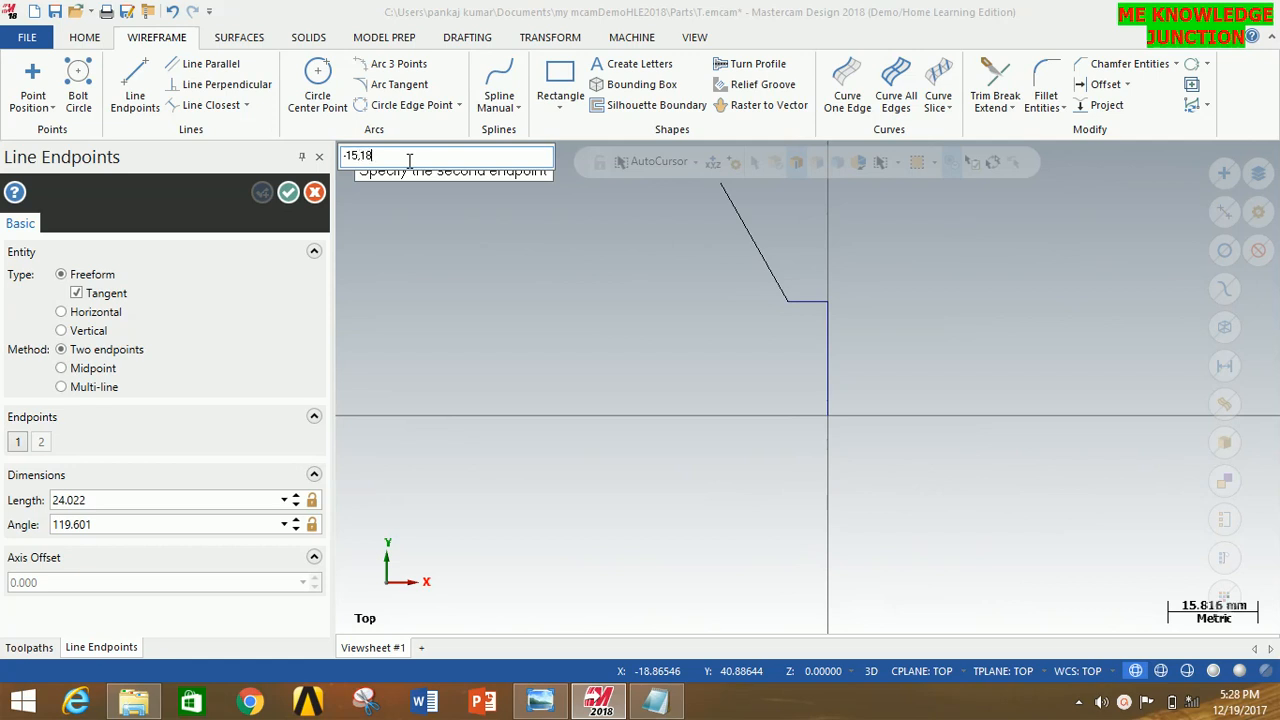
text(-15,18)
key(Return)
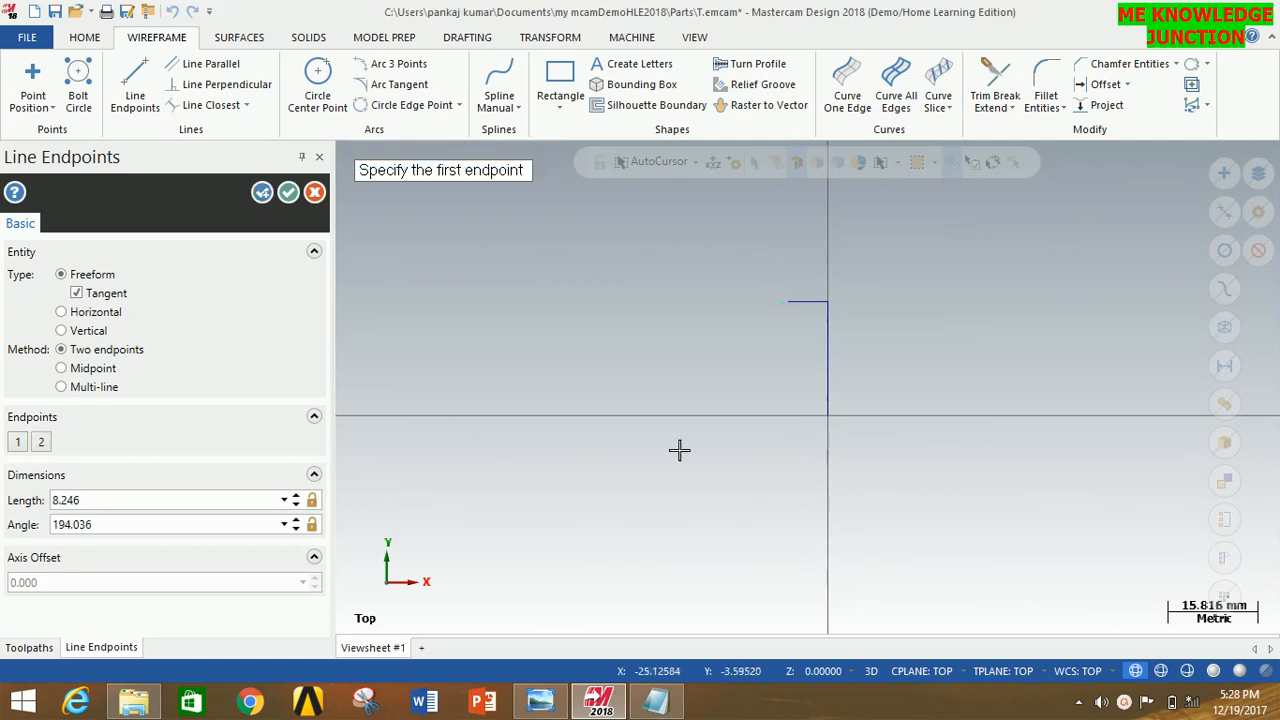
scroll(808, 327, up, 2)
scroll(640, 345, down, 1)
scroll(1118, 407, down, 7)
scroll(757, 423, up, 6)
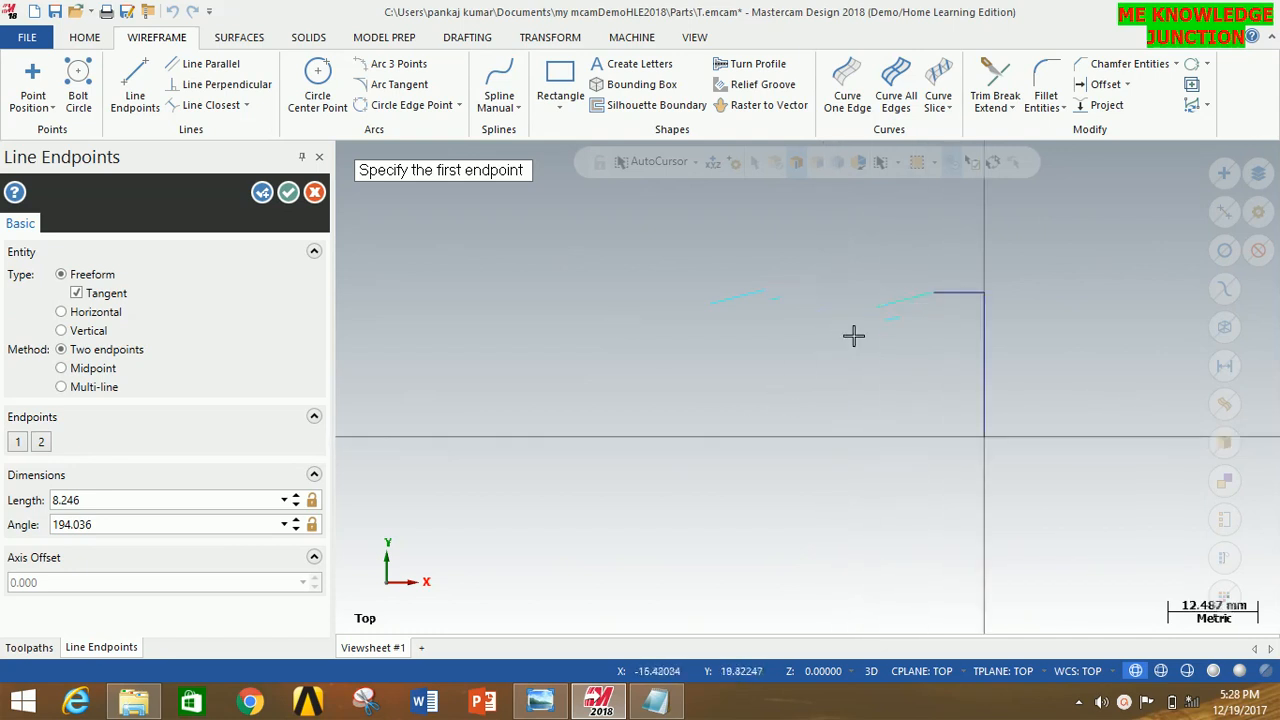
- Check the second 2×45° chamfer on the part drawing and draw its line in Mastercam from the taper's free end to coordinates -17,20
right_click(547, 704)
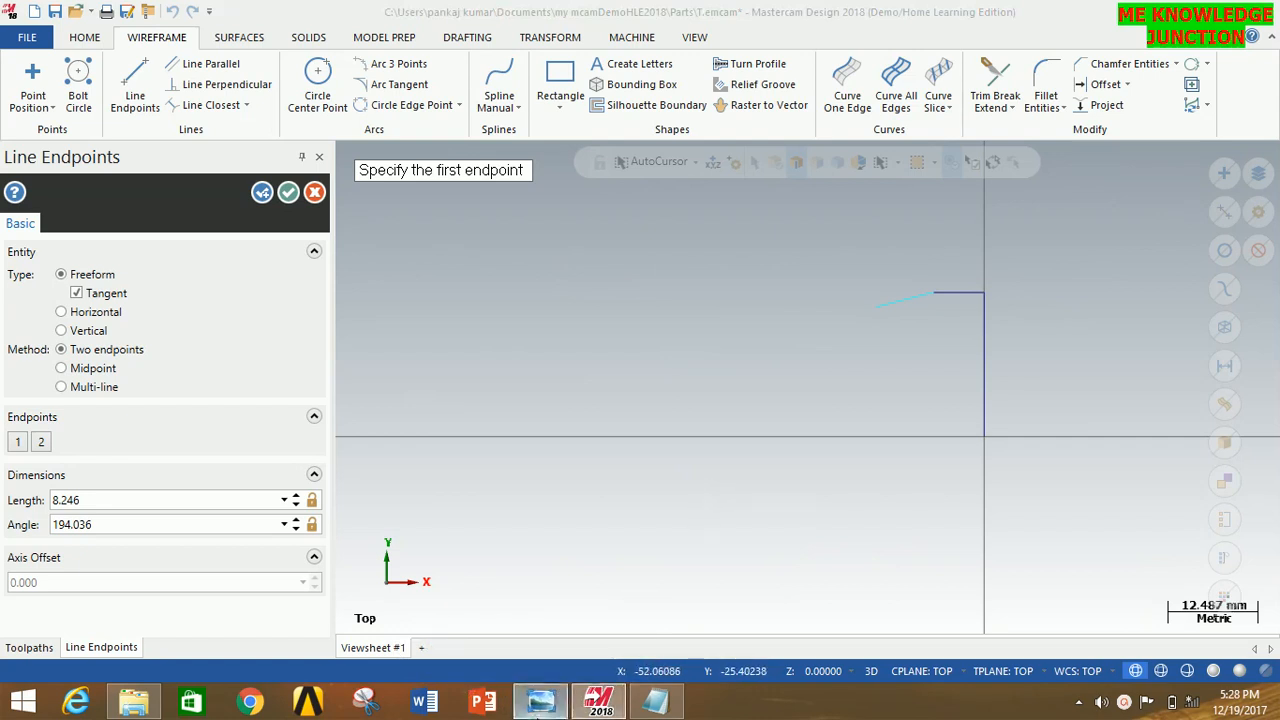
click(540, 704)
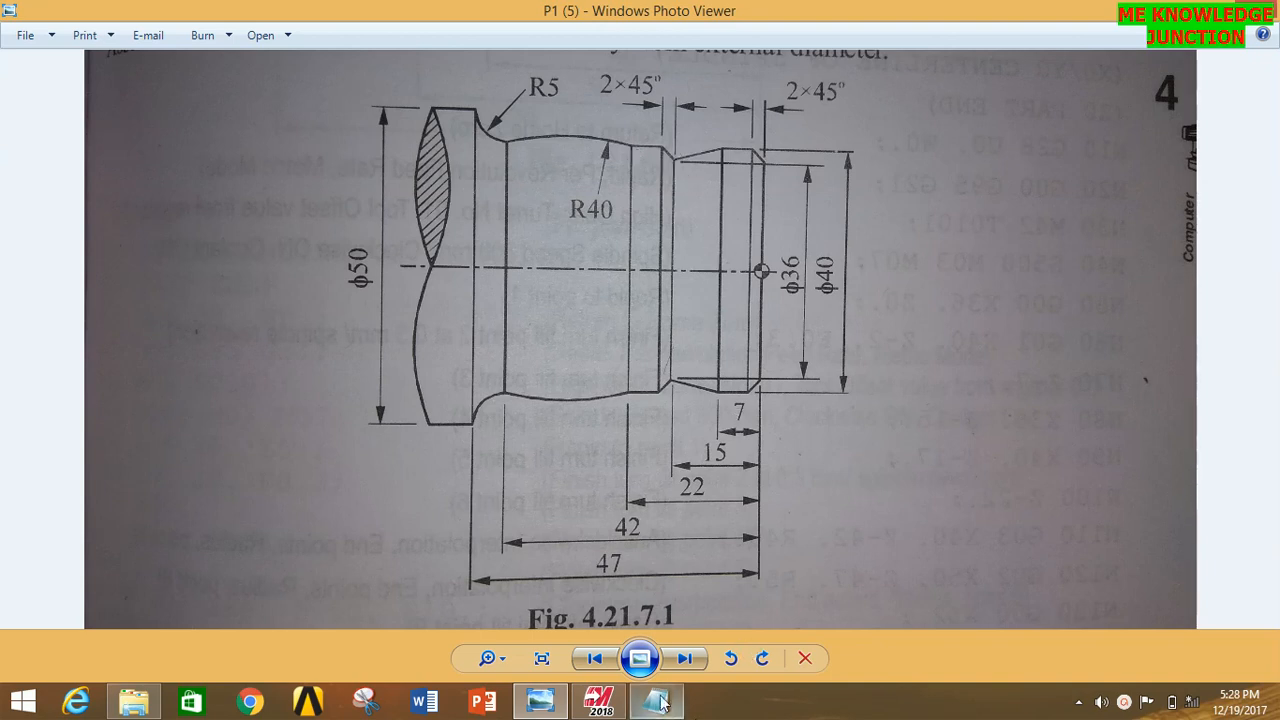
click(597, 703)
right_click(597, 703)
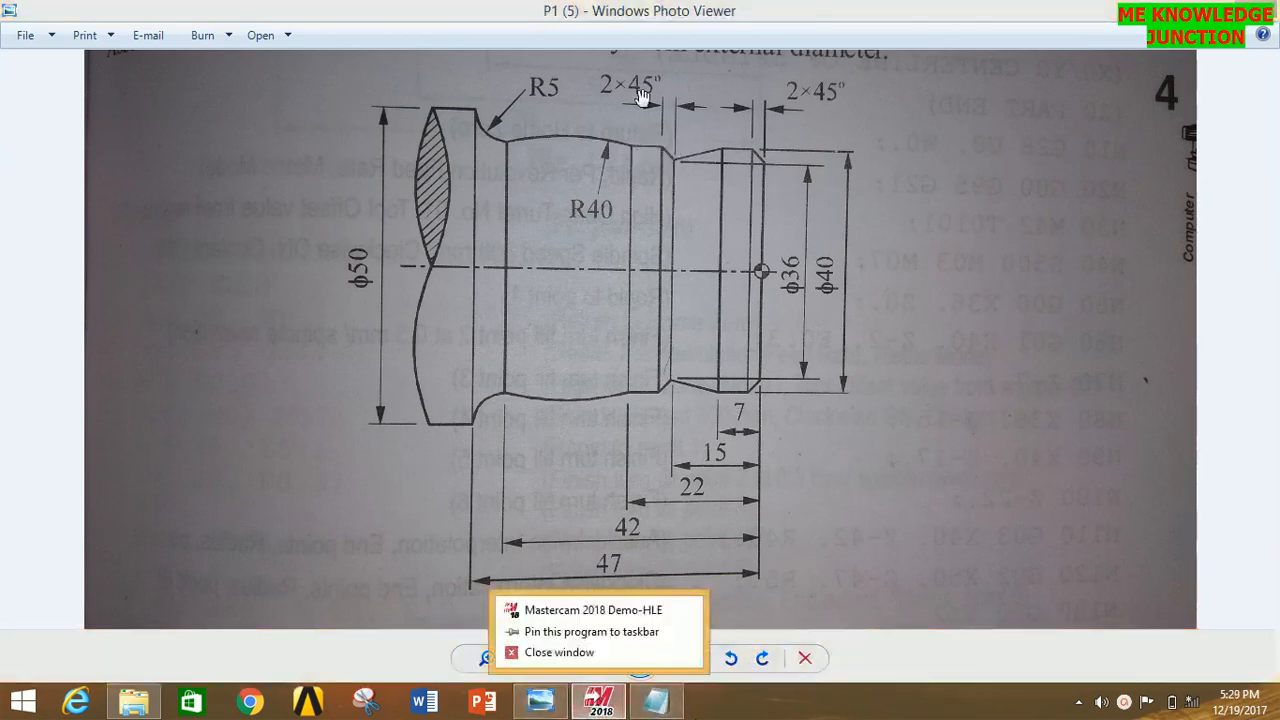
click(584, 705)
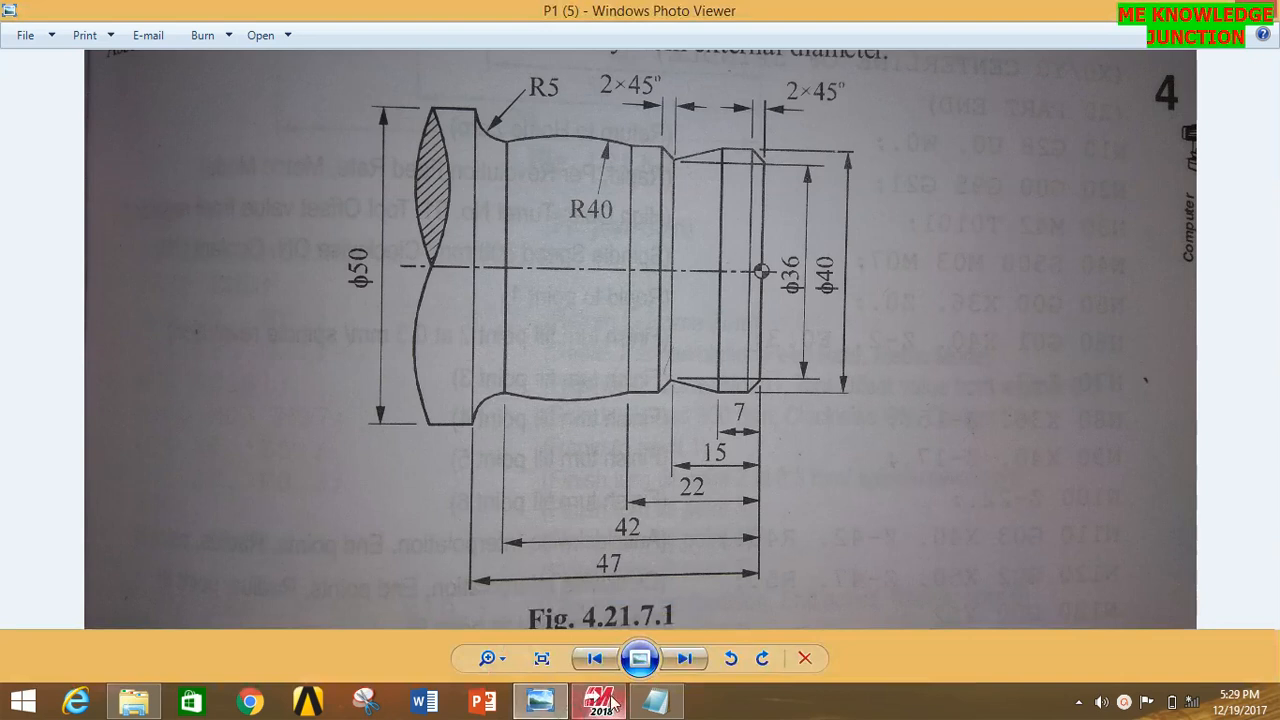
click(587, 712)
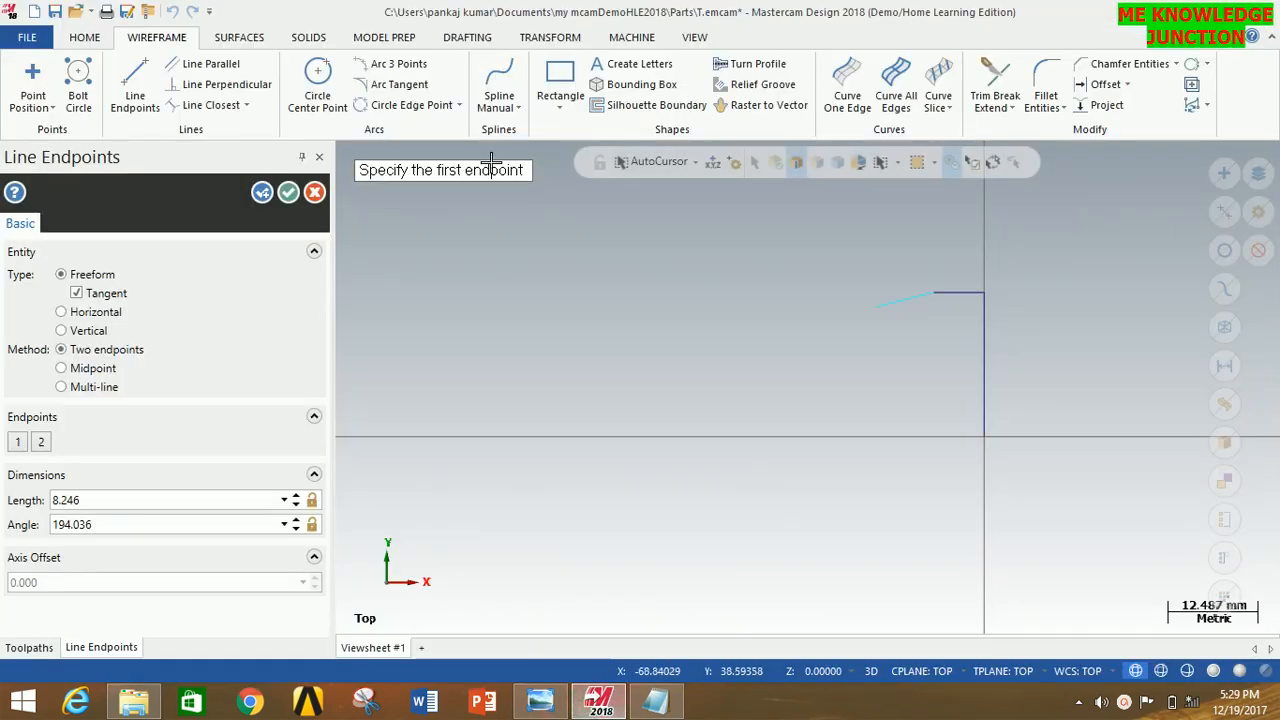
click(876, 307)
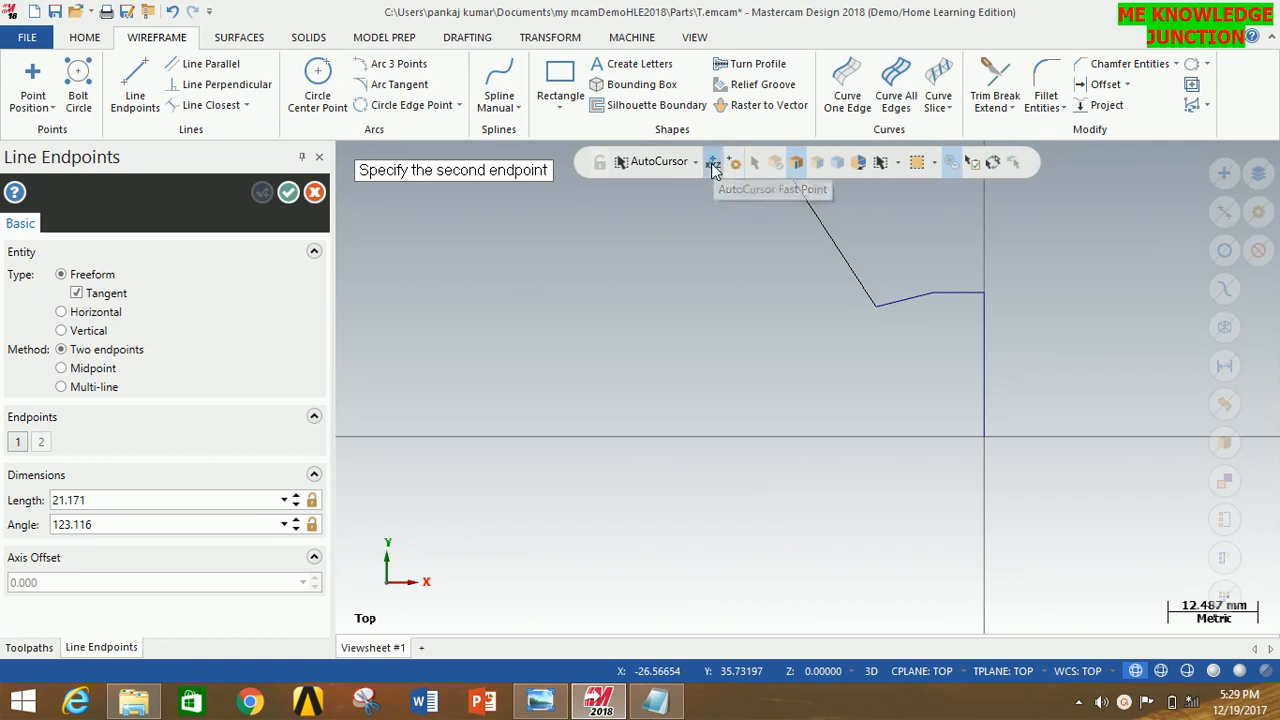
click(712, 163)
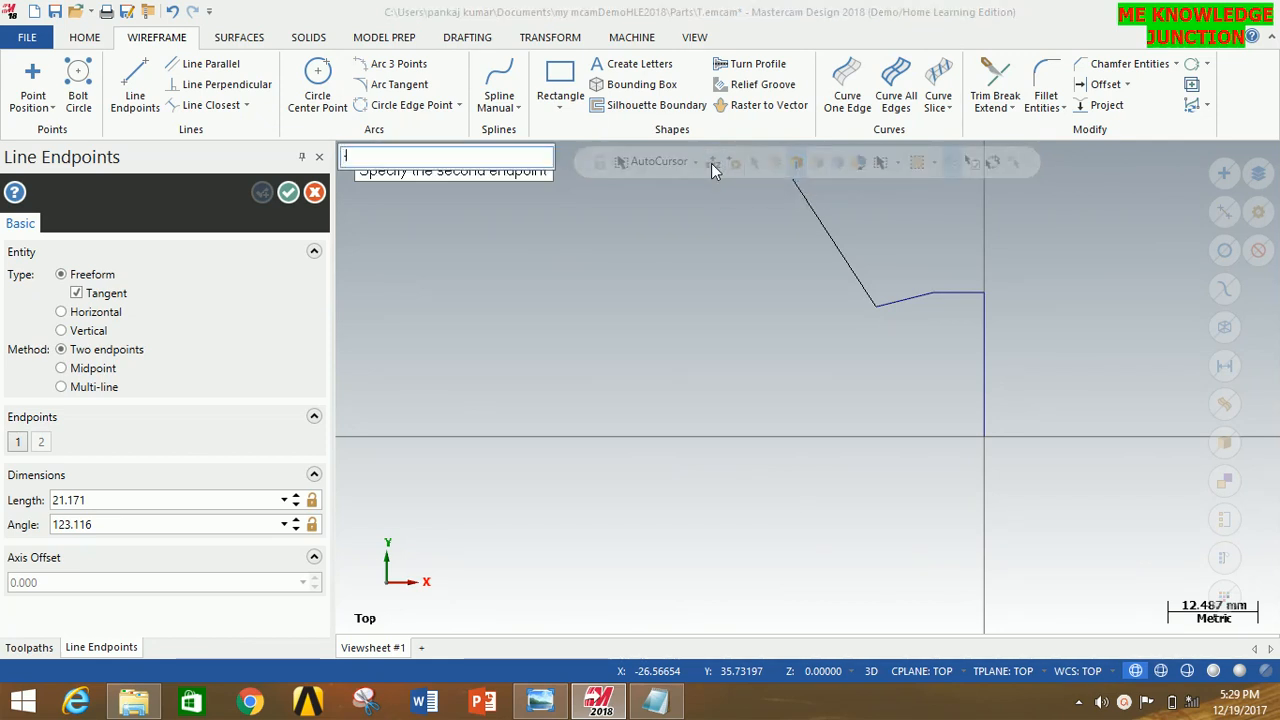
text(-17,16)
key(Return)
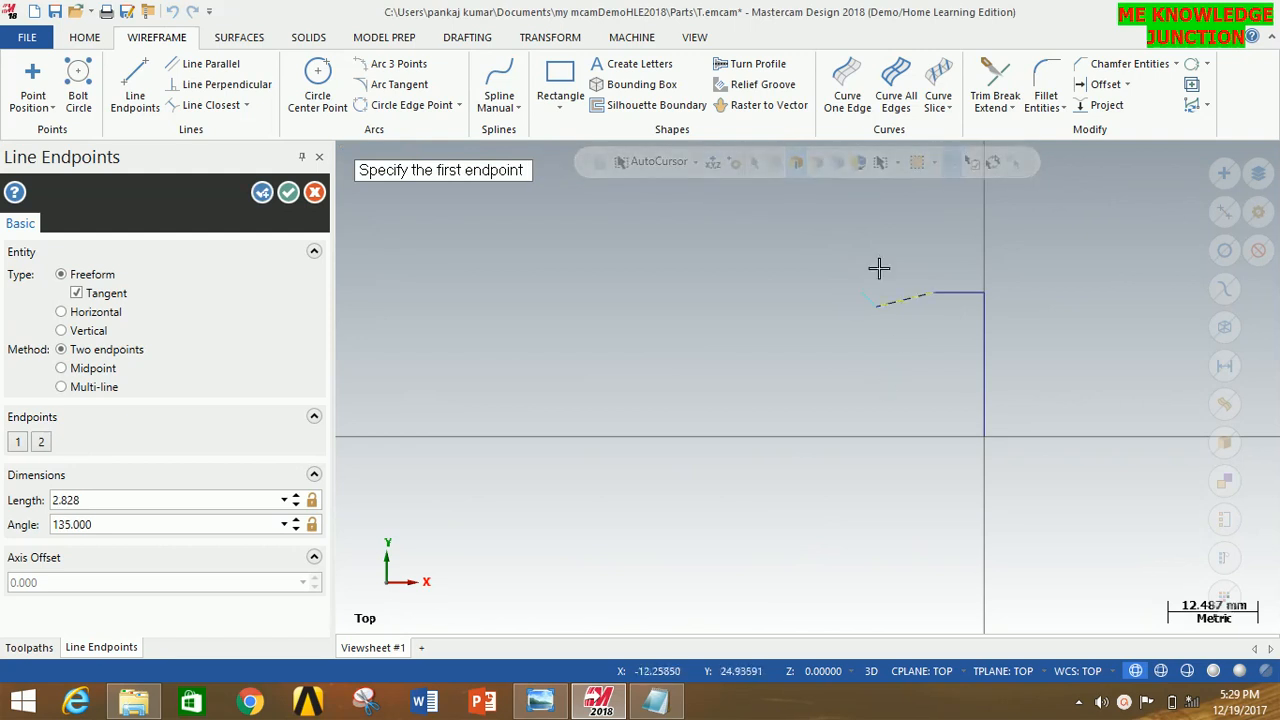
- Check the 22 mm dimension on the part drawing and add a 5 mm horizontal line at 180 degrees from the chamfer's upper end in Mastercam
click(540, 701)
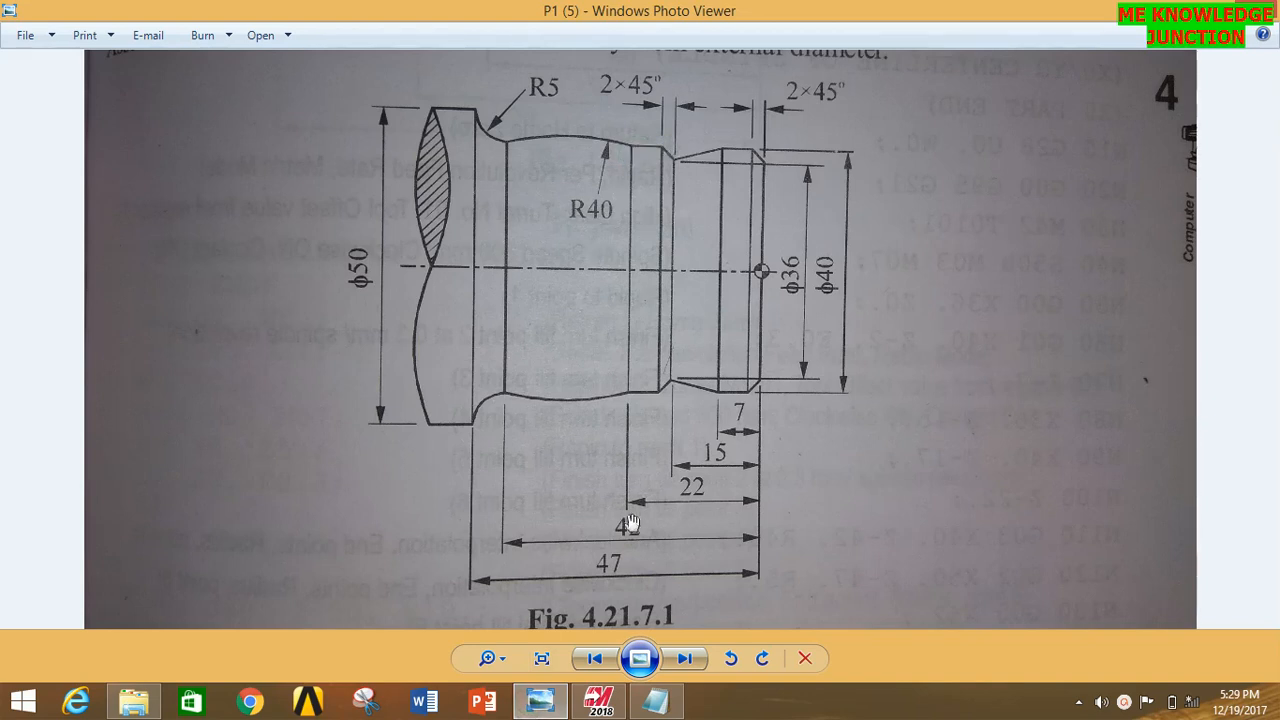
click(598, 700)
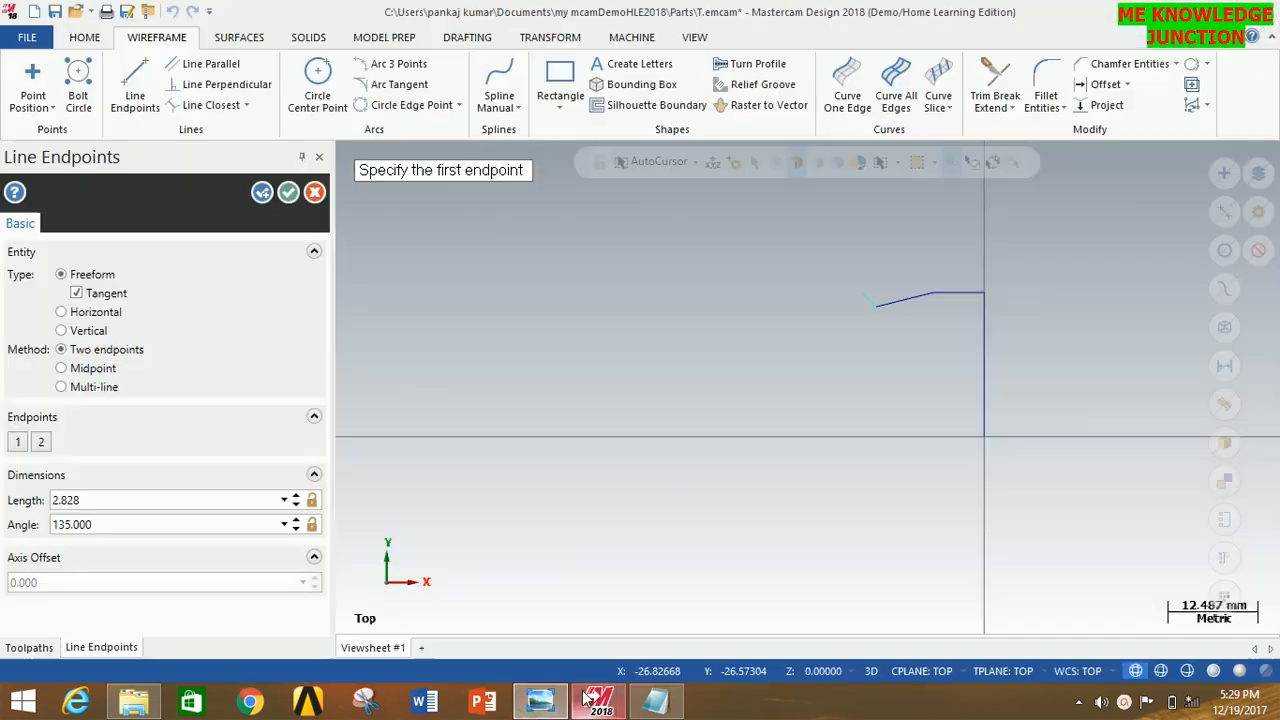
click(875, 302)
click(797, 291)
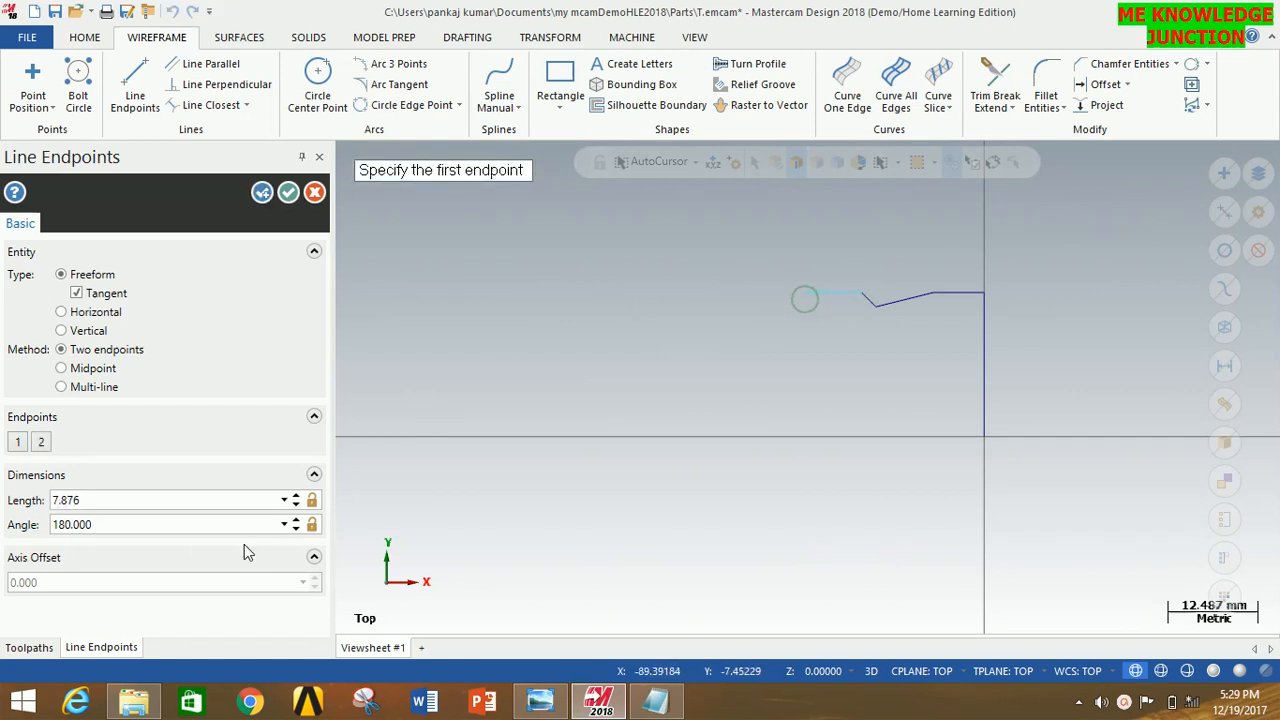
double_click(160, 500)
text(5)
key(Return)
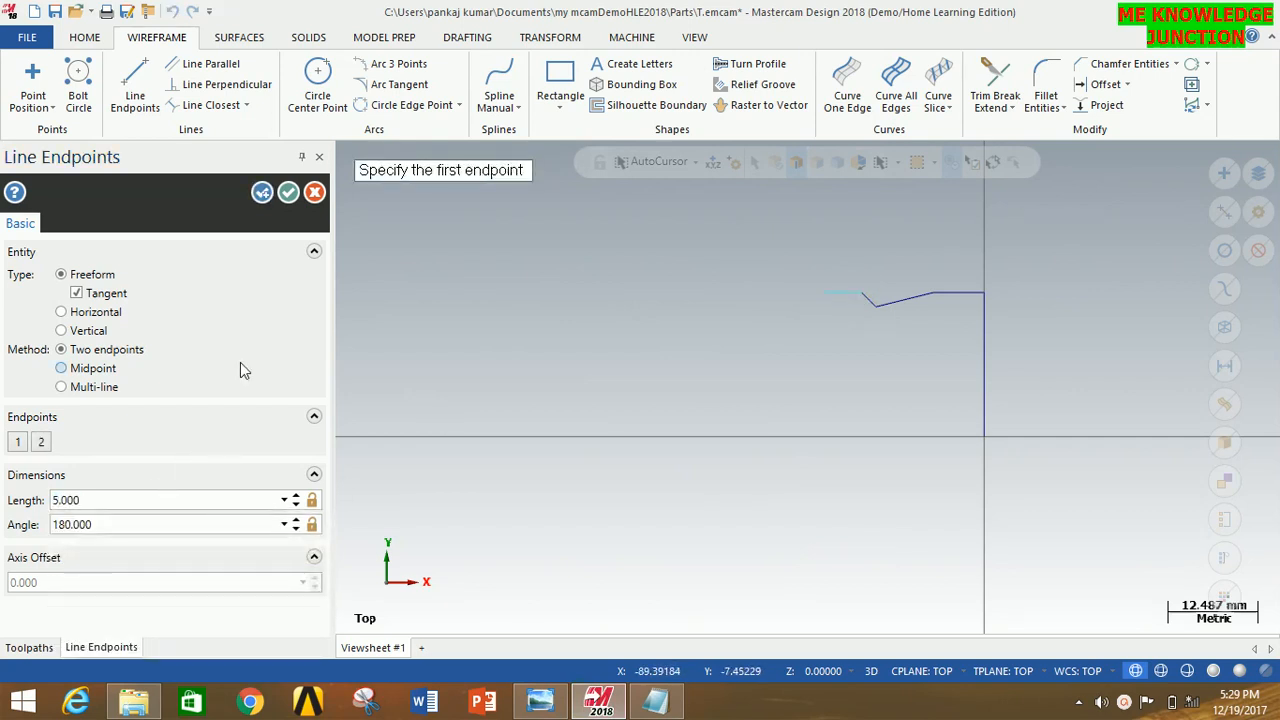
- Check the R40 arc's far end on the part drawing and create a point at coordinates -42,20 in Mastercam
click(540, 700)
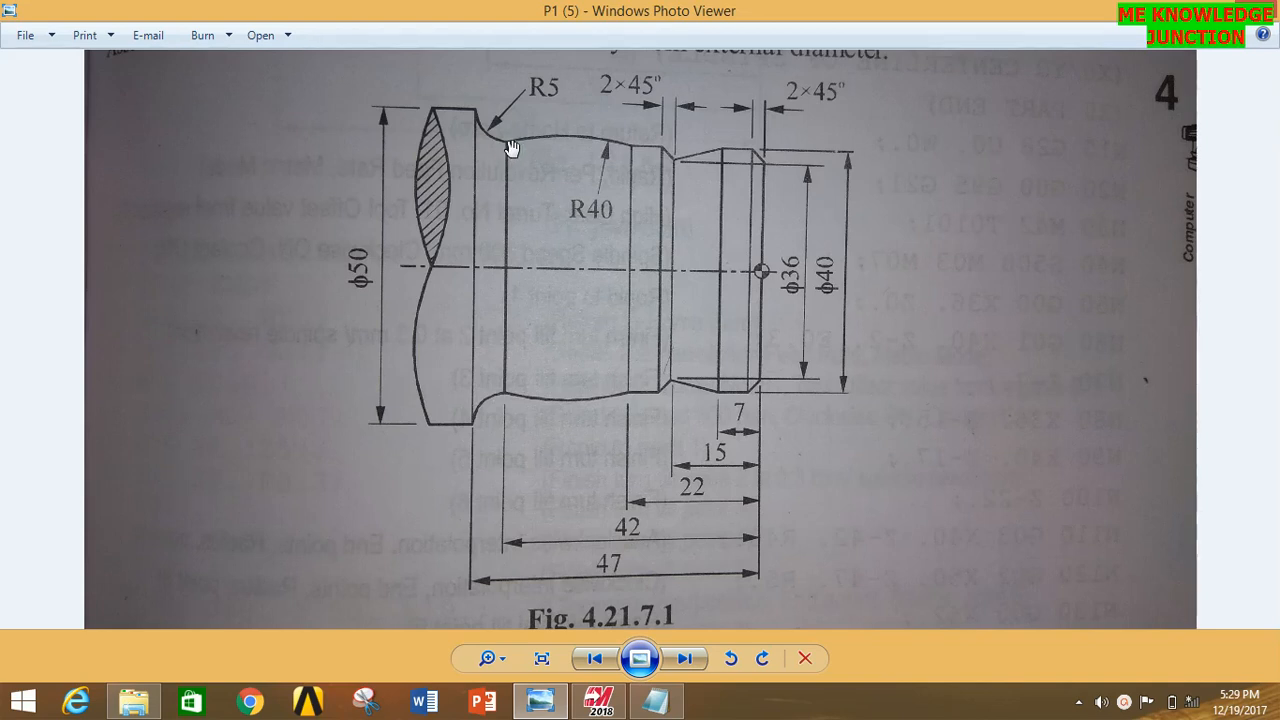
click(598, 700)
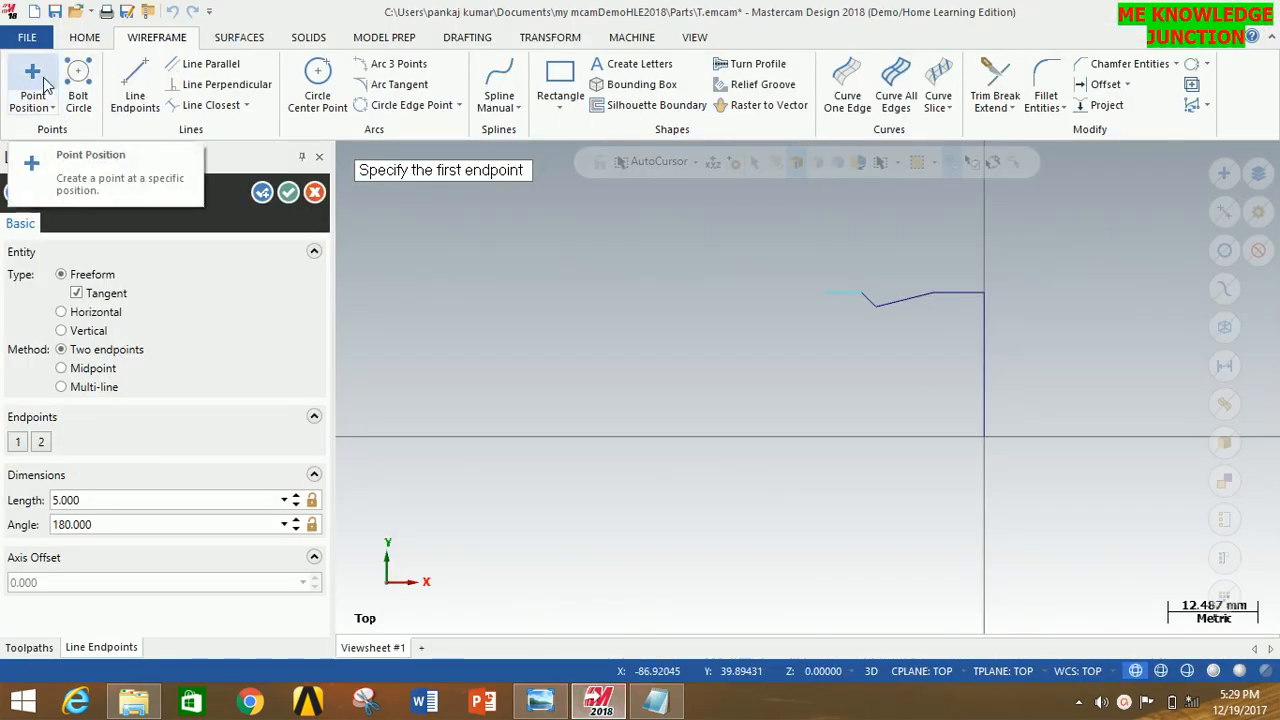
click(288, 191)
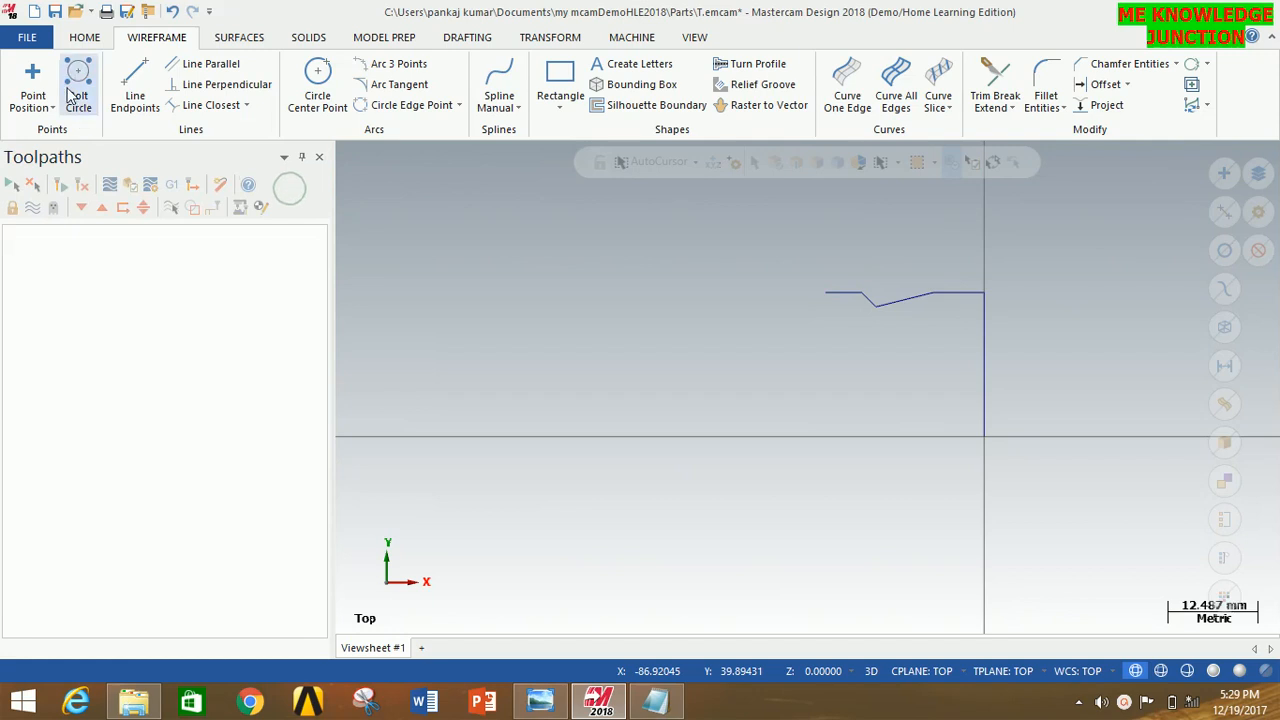
click(33, 80)
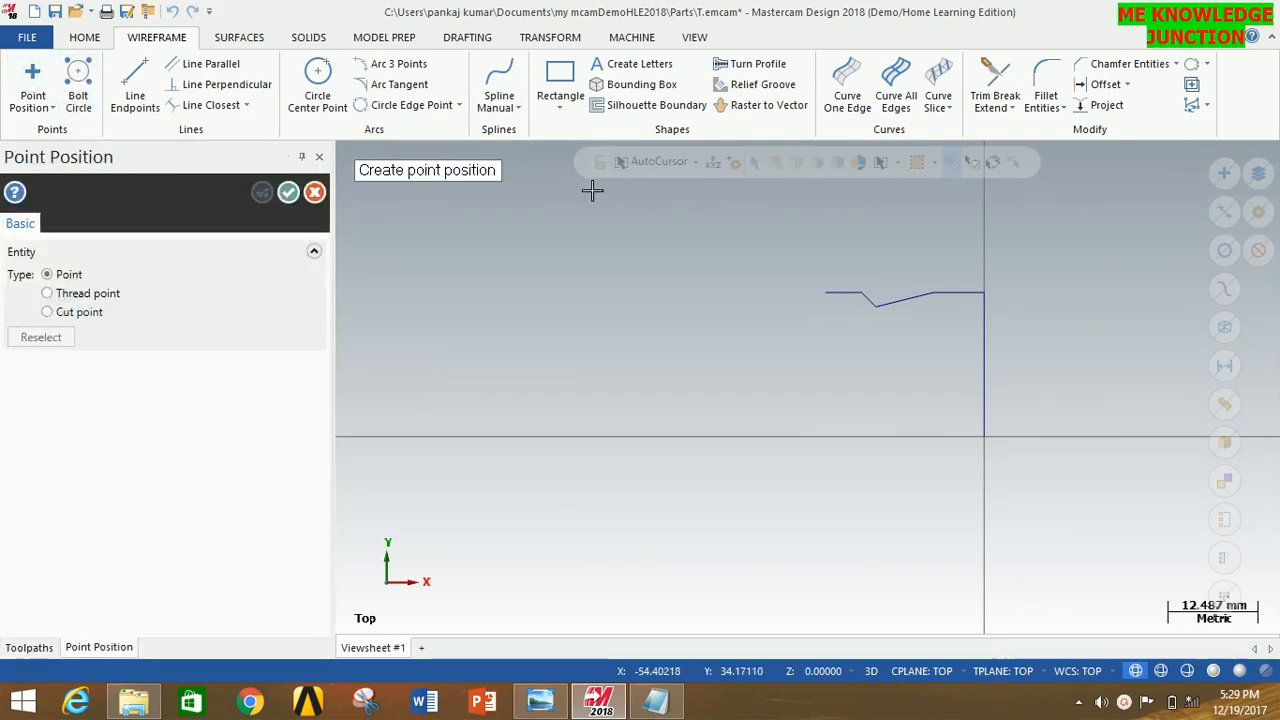
click(540, 700)
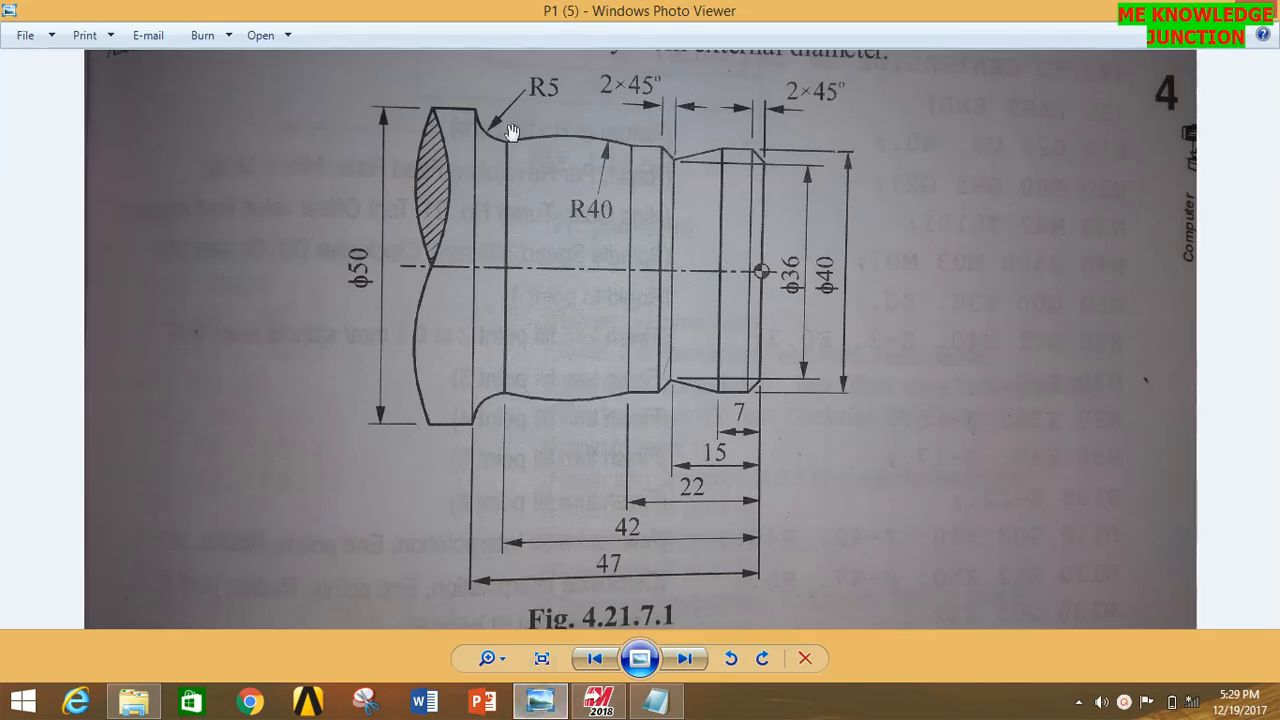
click(598, 700)
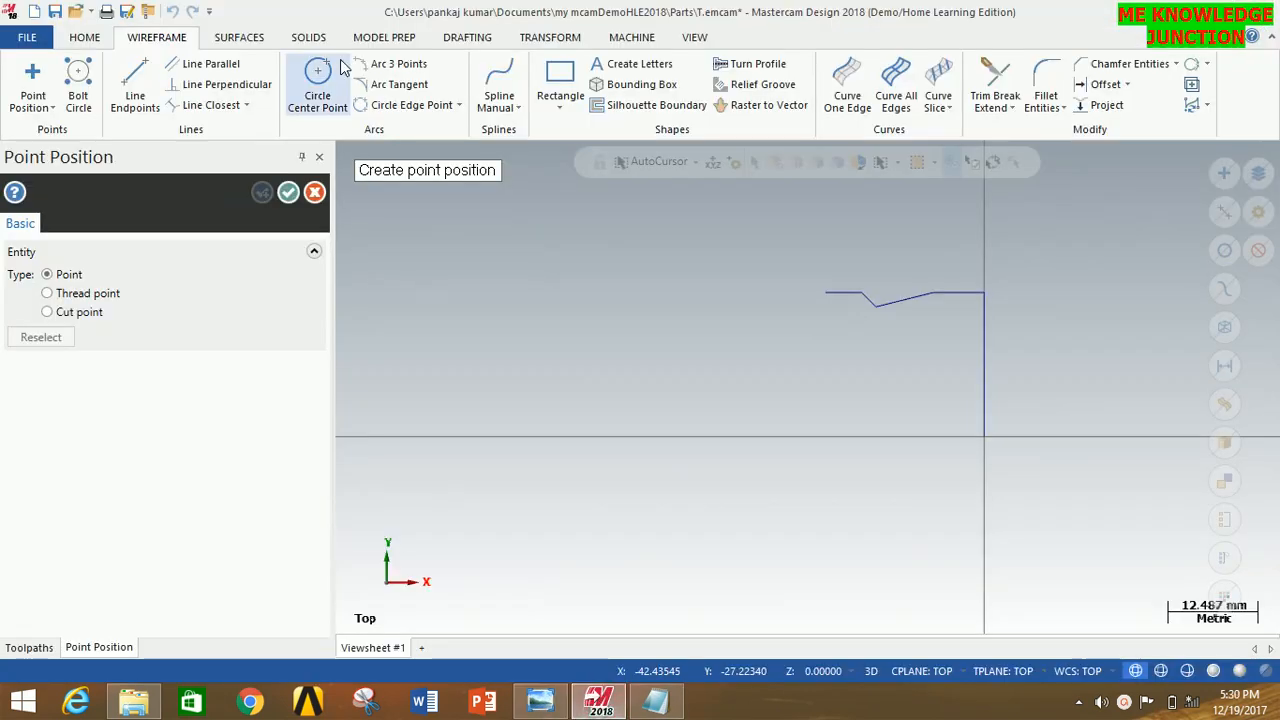
text(42,20)
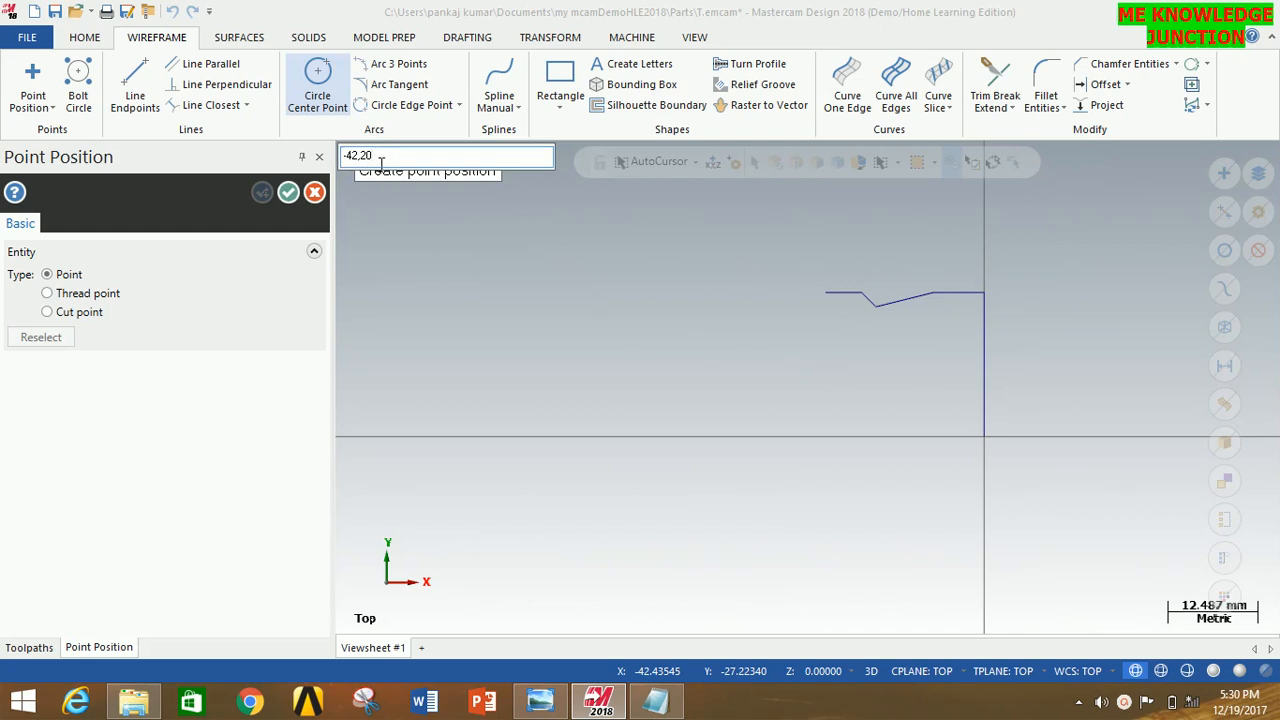
key(Return)
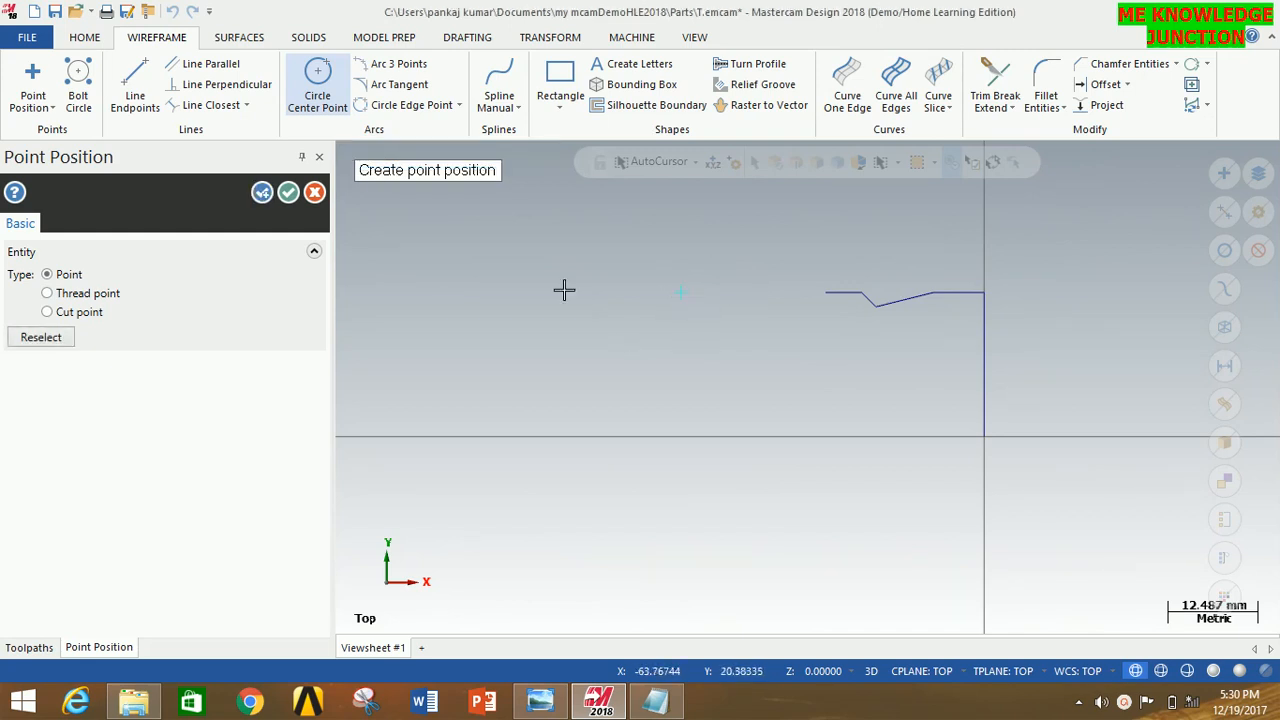
click(288, 192)
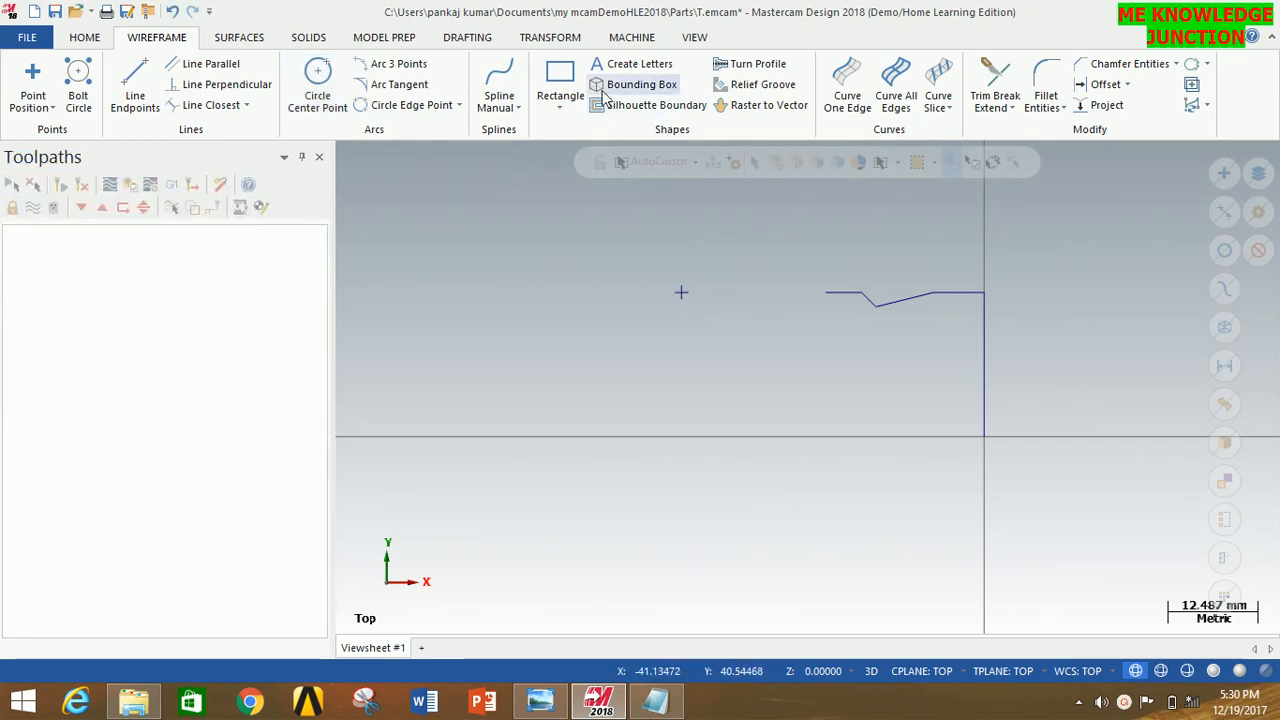
- Draw an upward-bulging endpoint arc from the point at -42,20 to the 5 mm line's free end with a 40 mm radius
click(457, 106)
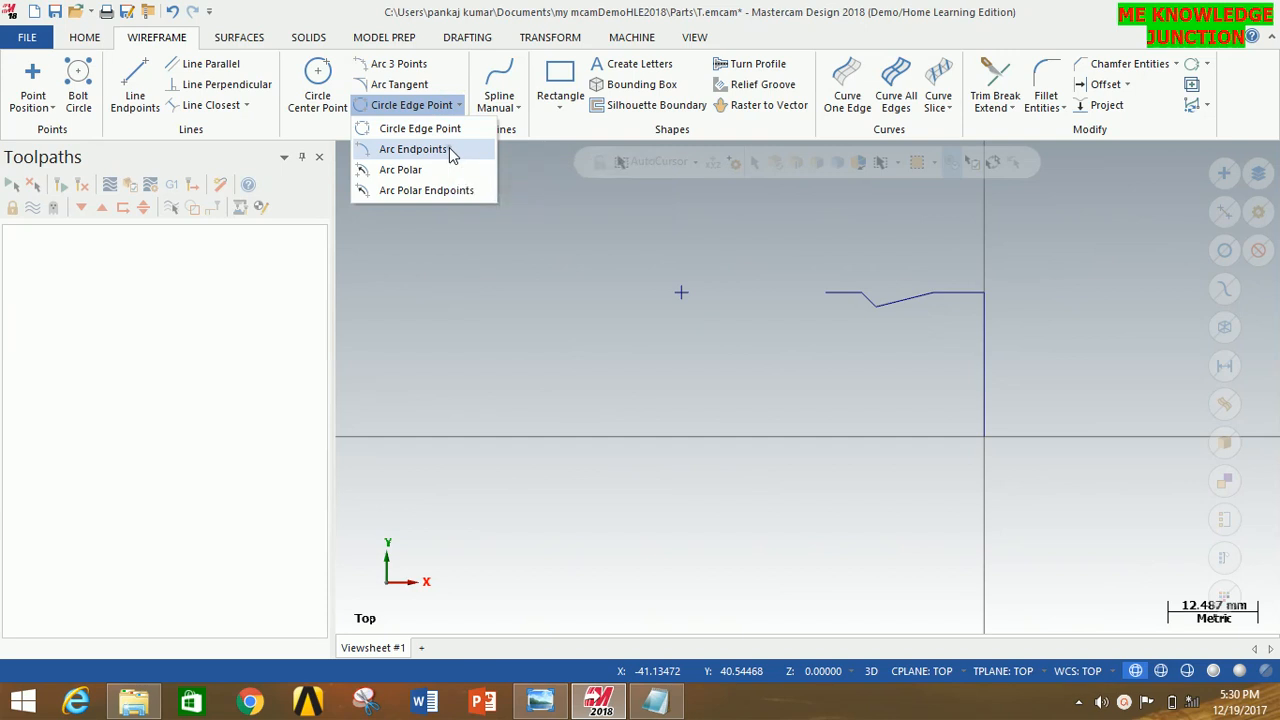
click(450, 151)
click(681, 293)
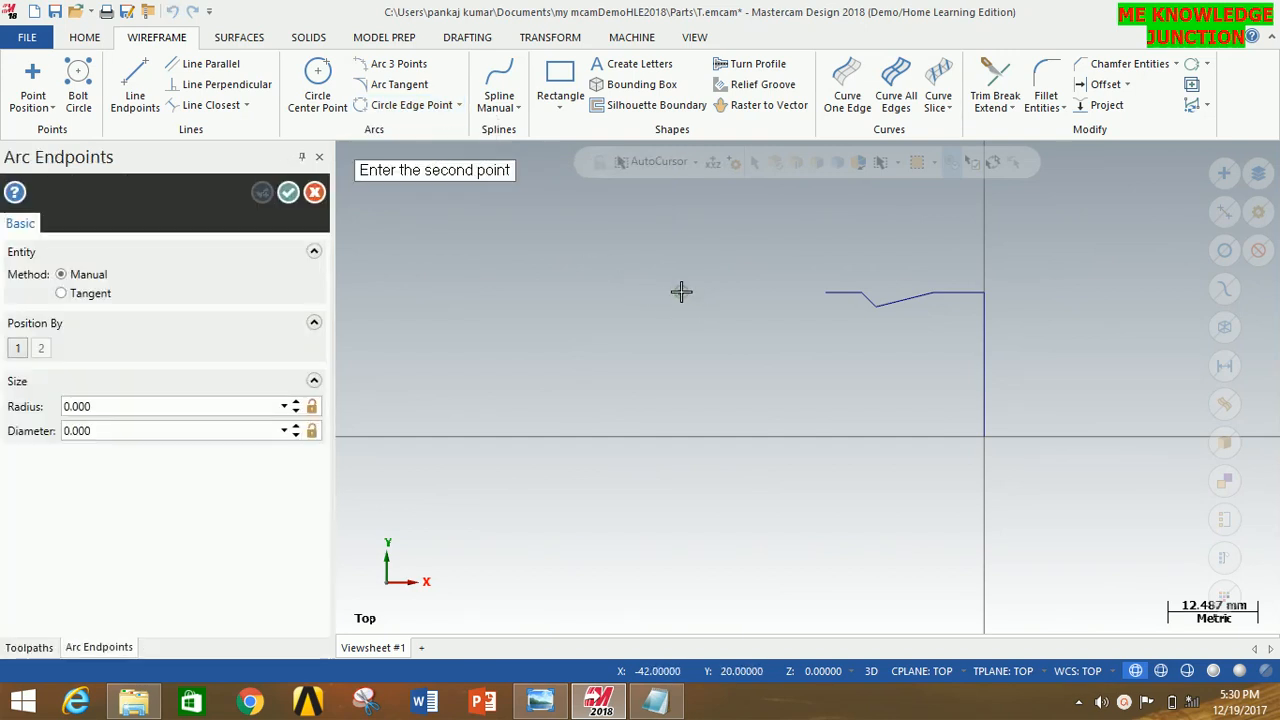
click(826, 298)
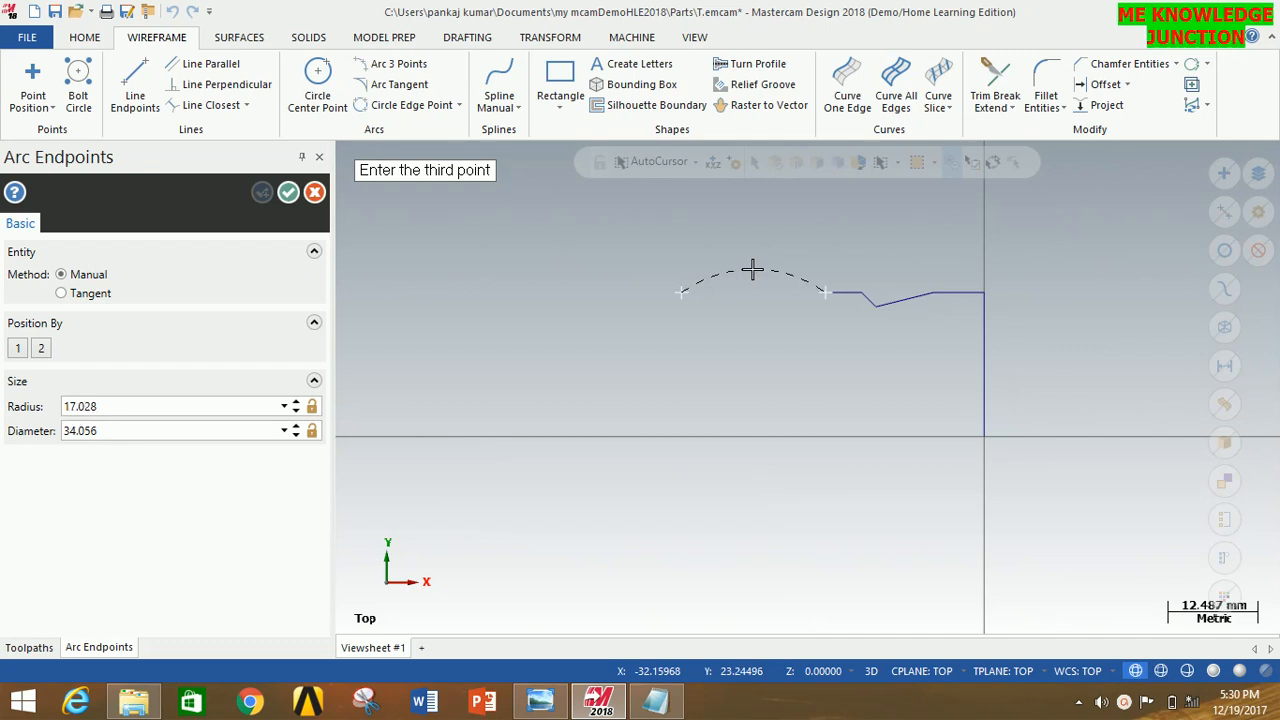
click(752, 270)
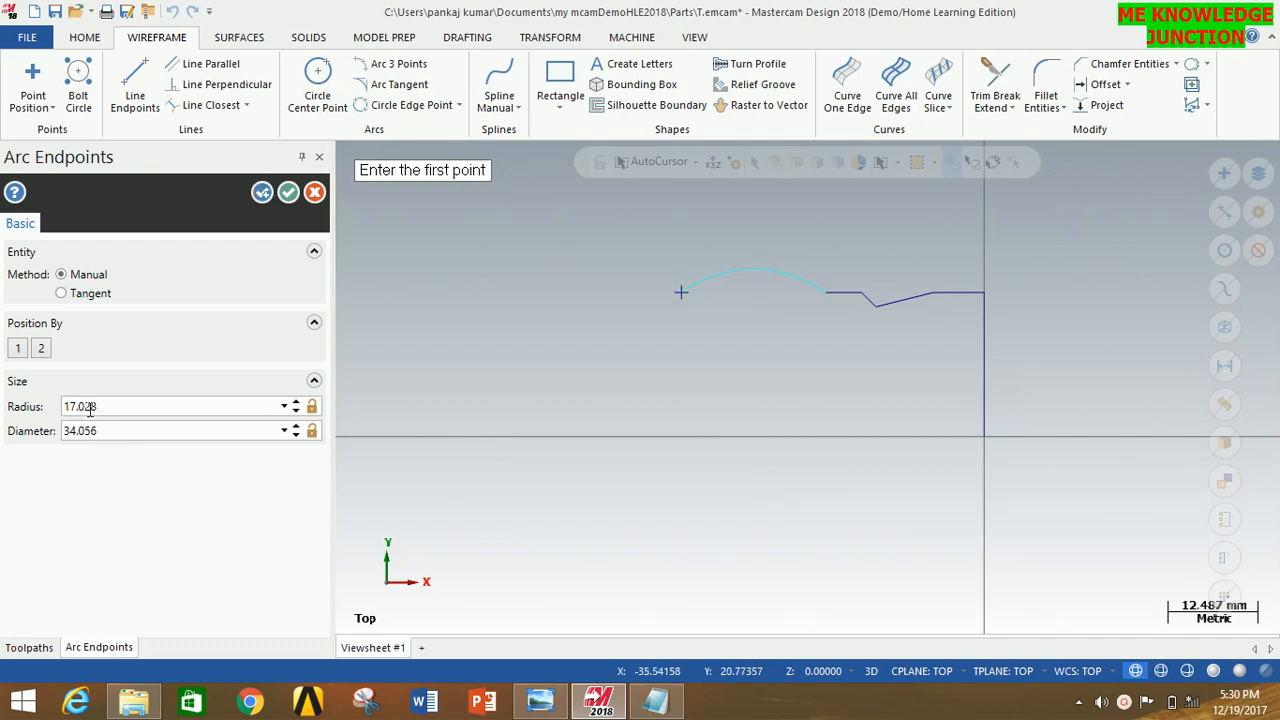
click(171, 405)
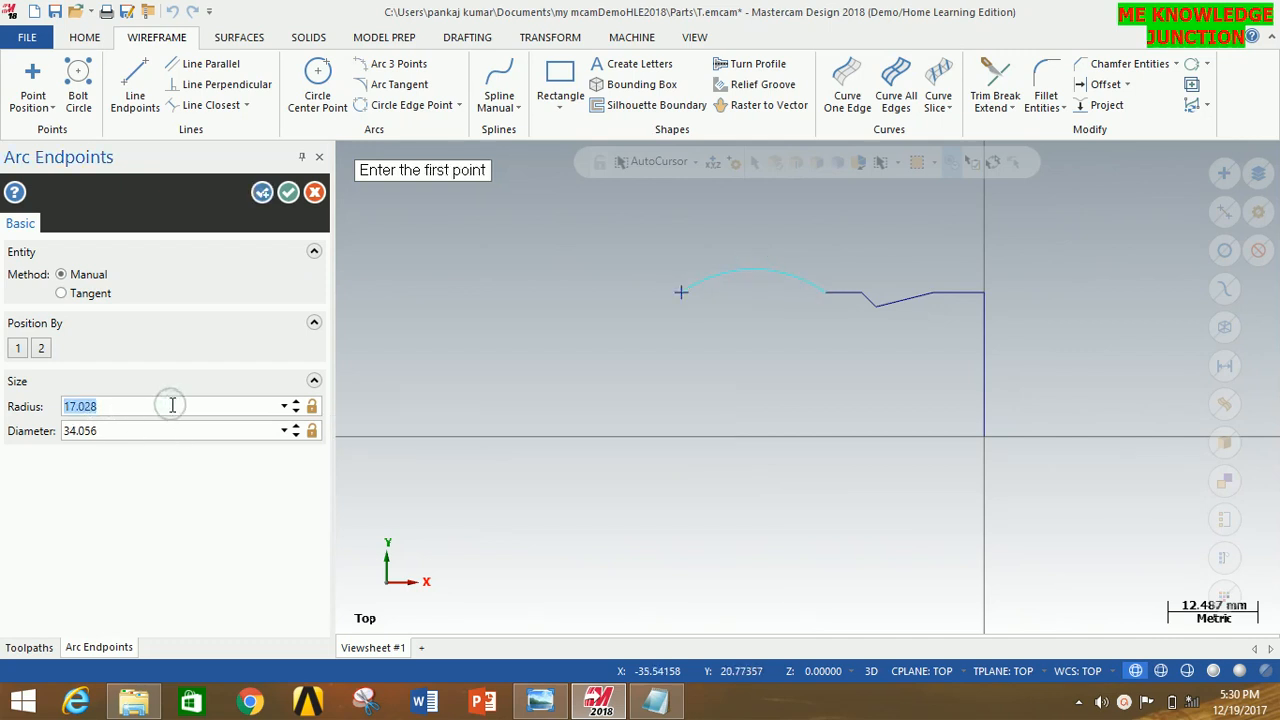
text(40)
key(Return)
click(288, 192)
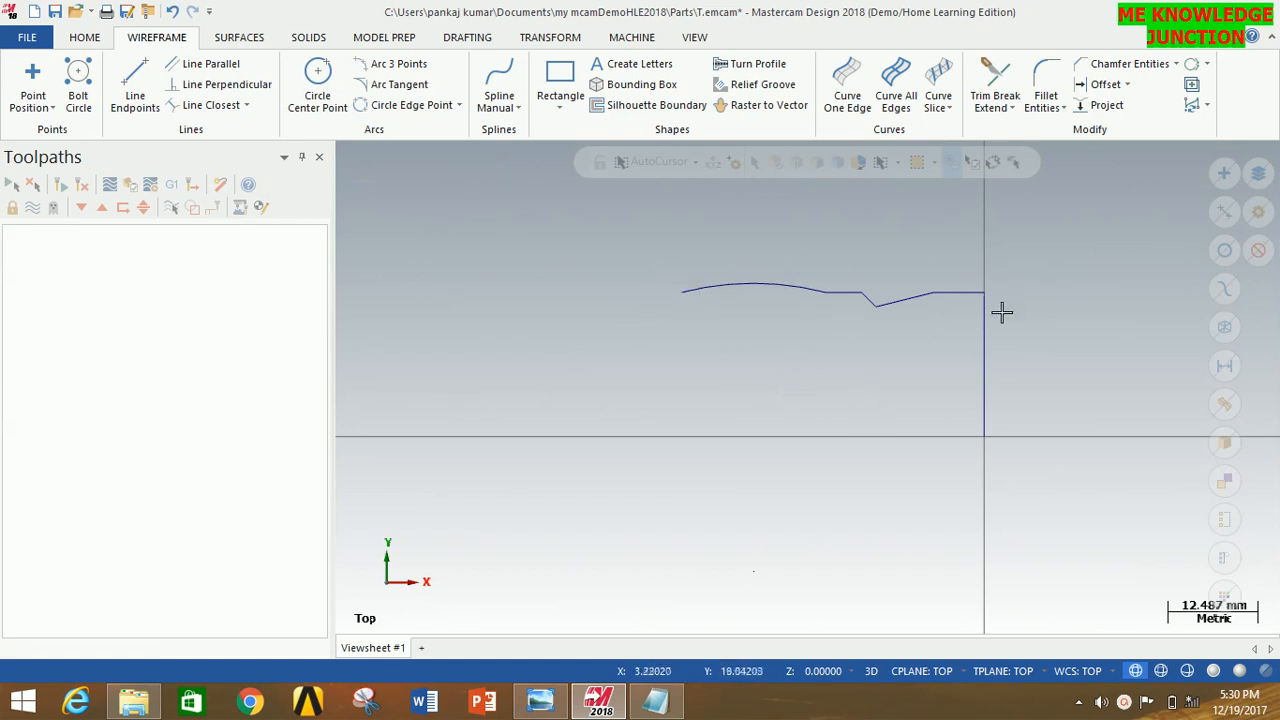
- Chamfer the corner between the profile's top horizontal line and the vertical end-face line using the 1 Distance method at 2 mm
scroll(990, 300, up, 2)
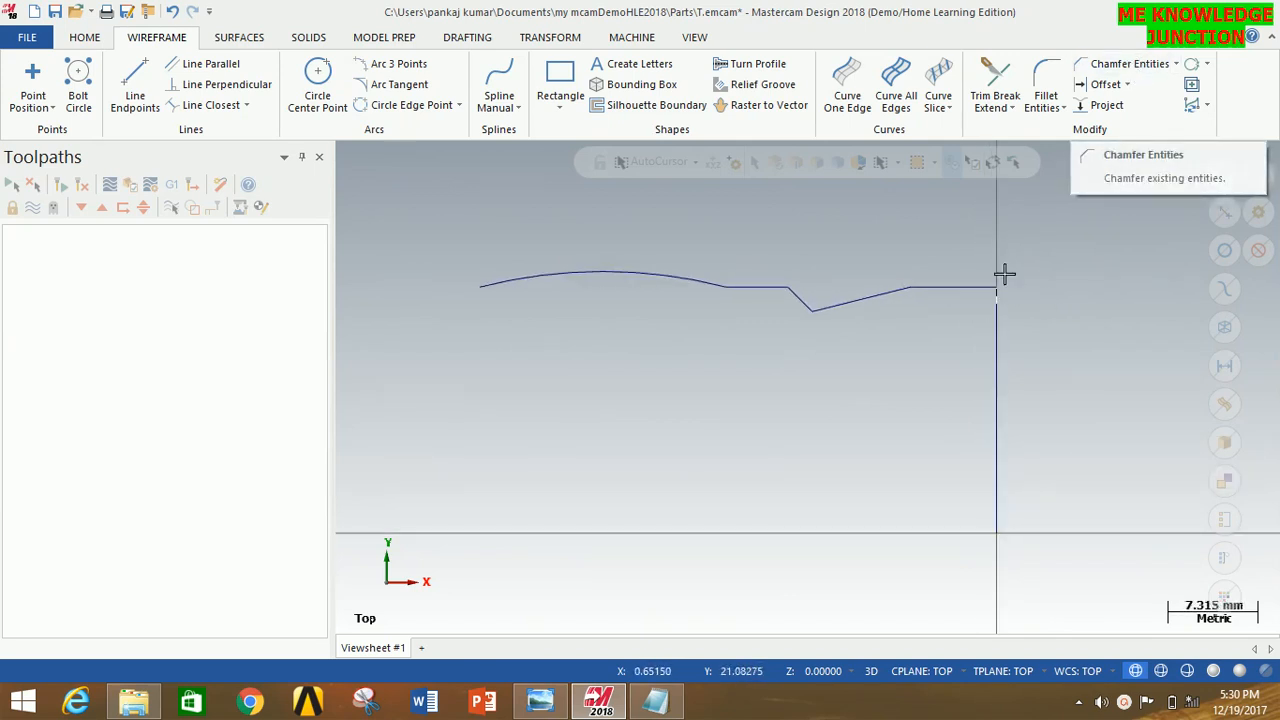
click(1120, 66)
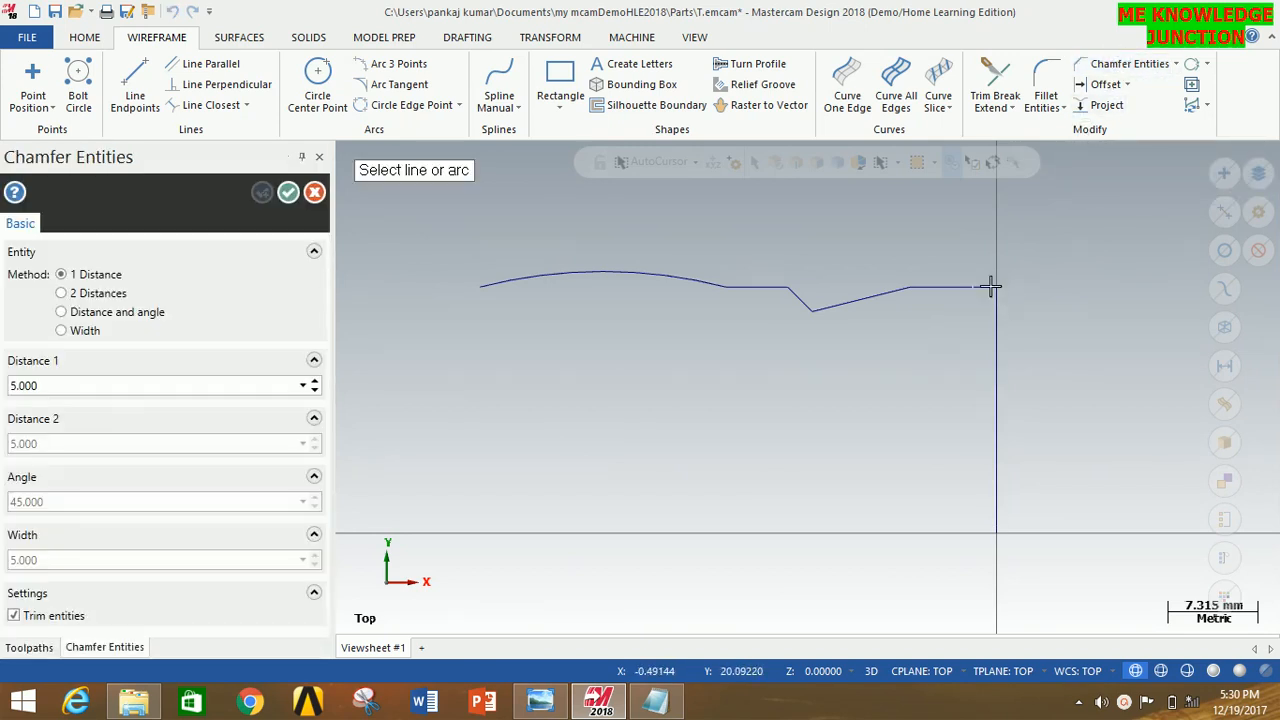
double_click(76, 385)
text(2)
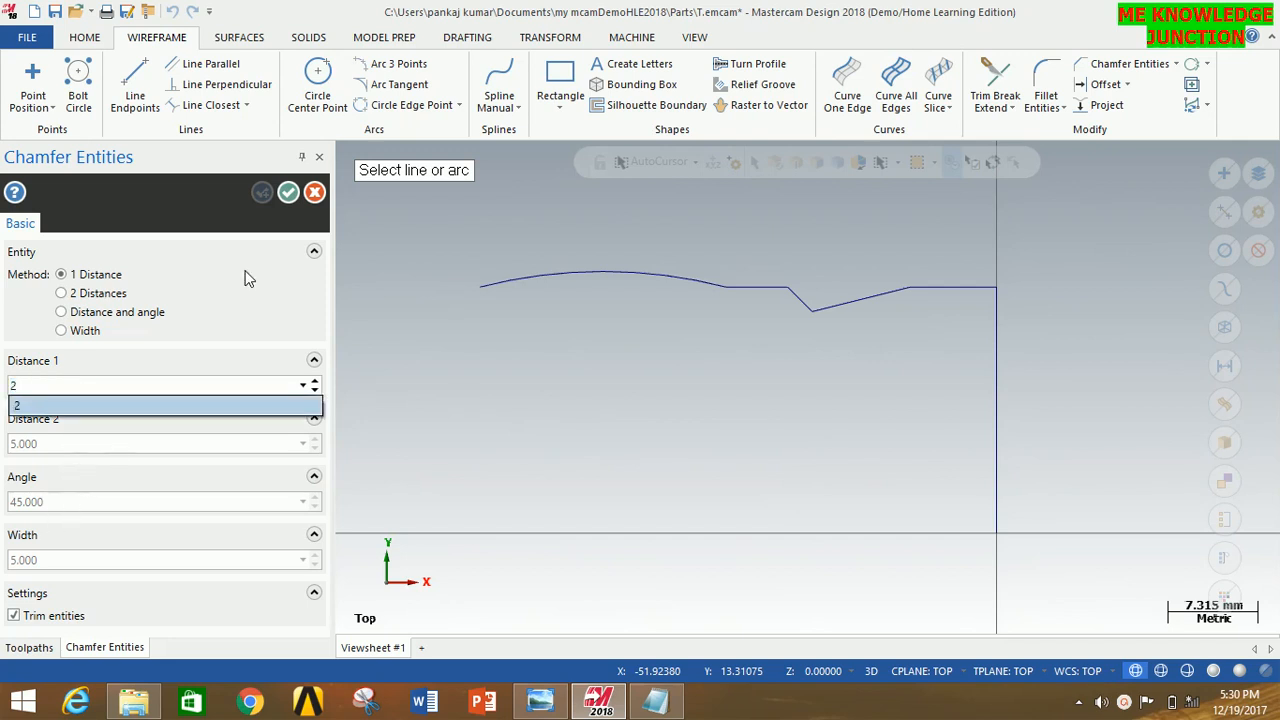
click(170, 405)
scroll(1006, 300, up, 4)
click(971, 258)
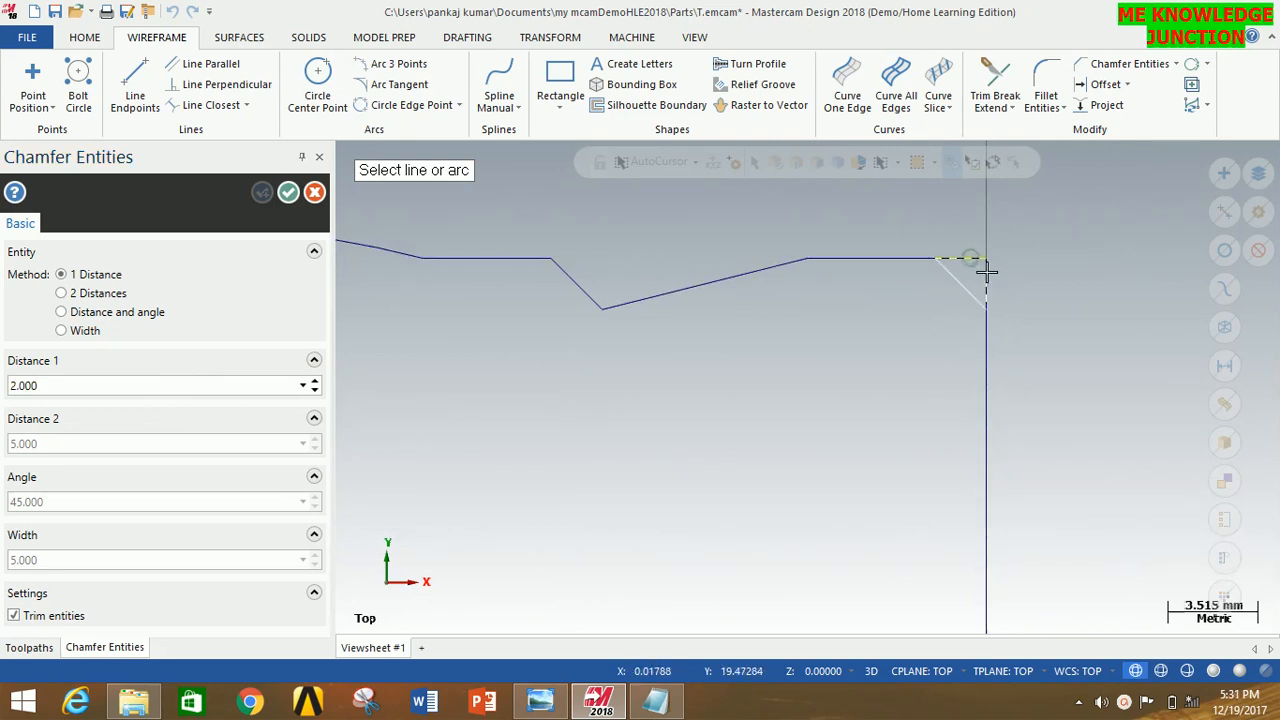
click(985, 271)
click(700, 392)
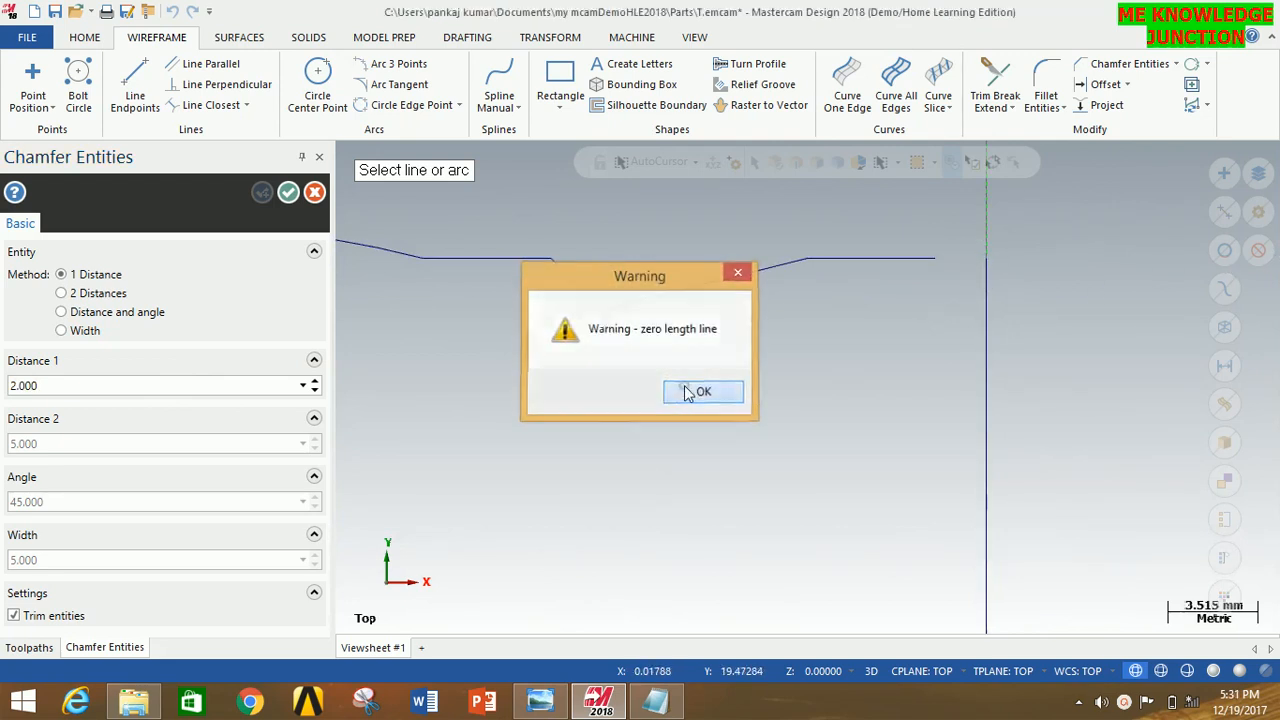
click(700, 392)
- Check the R5 arc between the 42 and 47 mm dimensions on the part drawing and accept the end-face chamfer in Mastercam
scroll(1050, 310, down, 4)
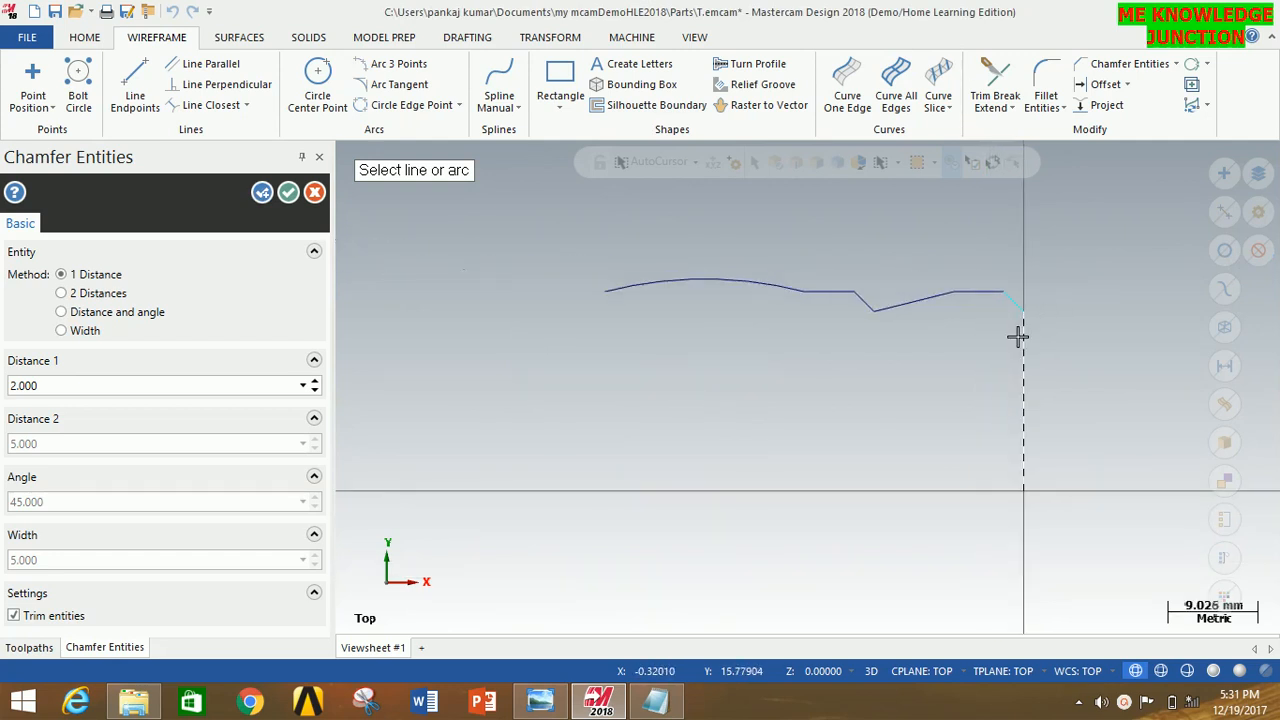
scroll(1017, 337, down, 1)
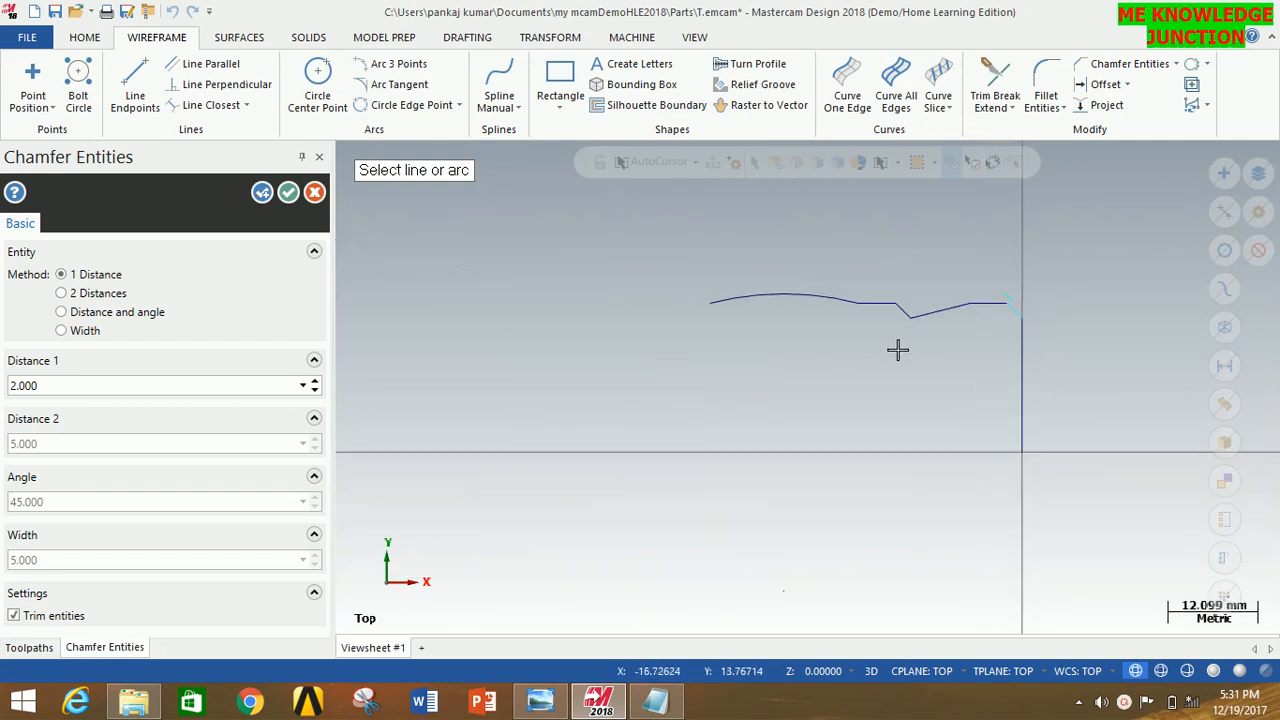
click(541, 703)
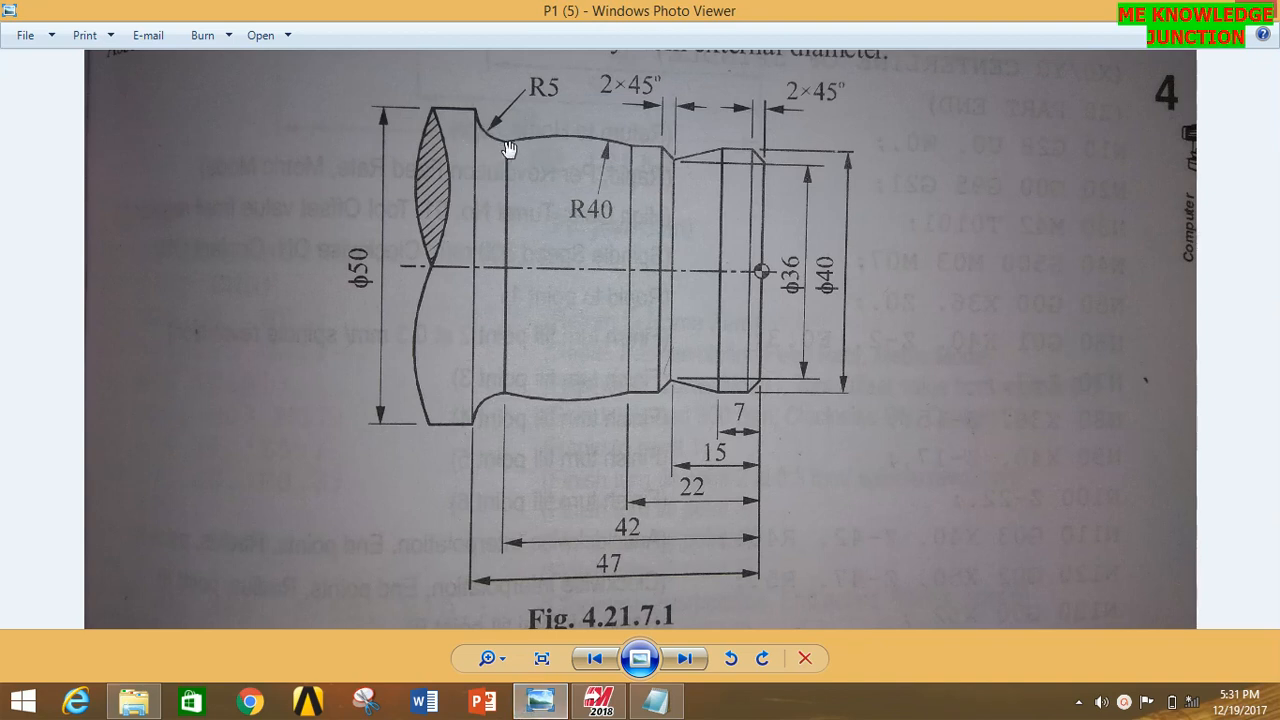
drag(509, 149, 503, 147)
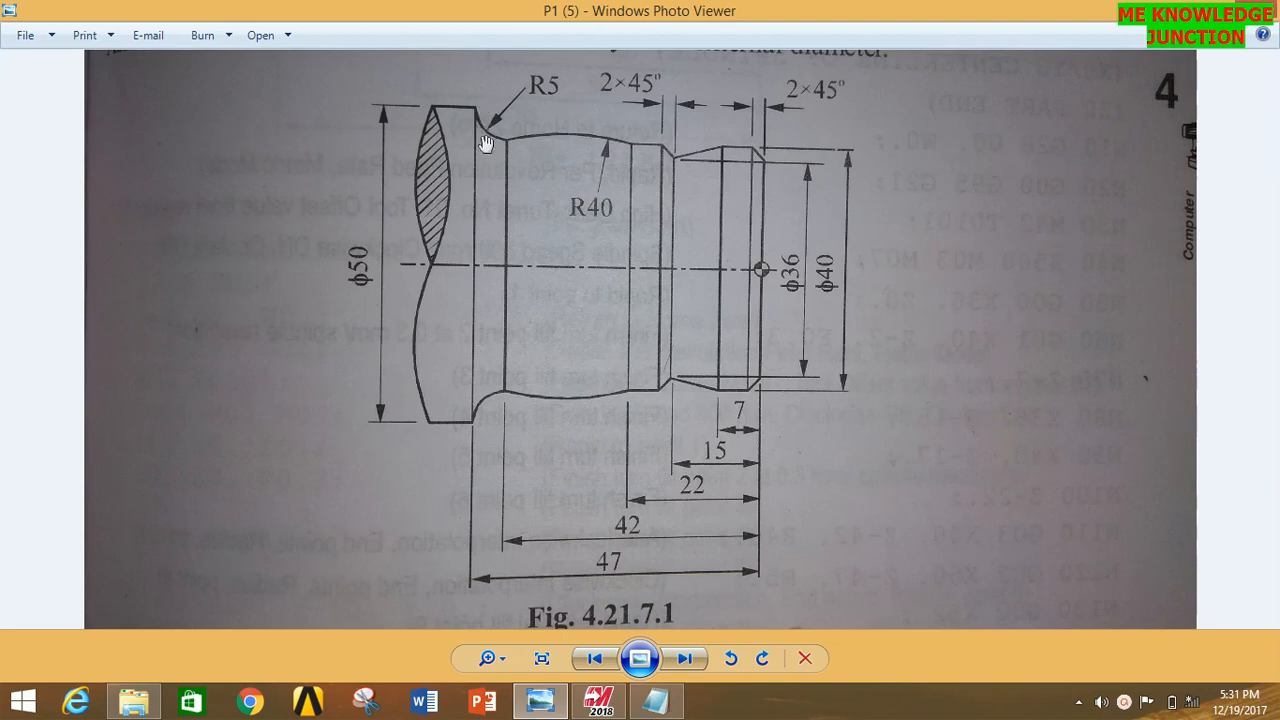
click(599, 700)
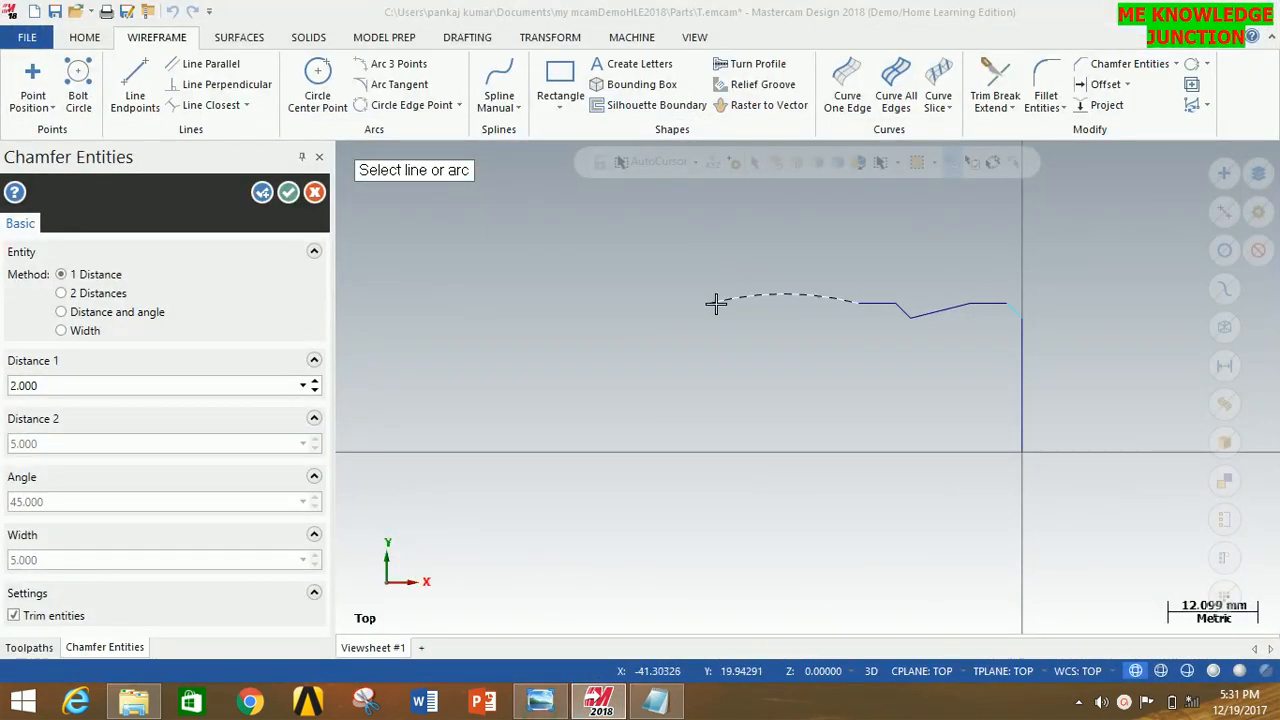
click(288, 192)
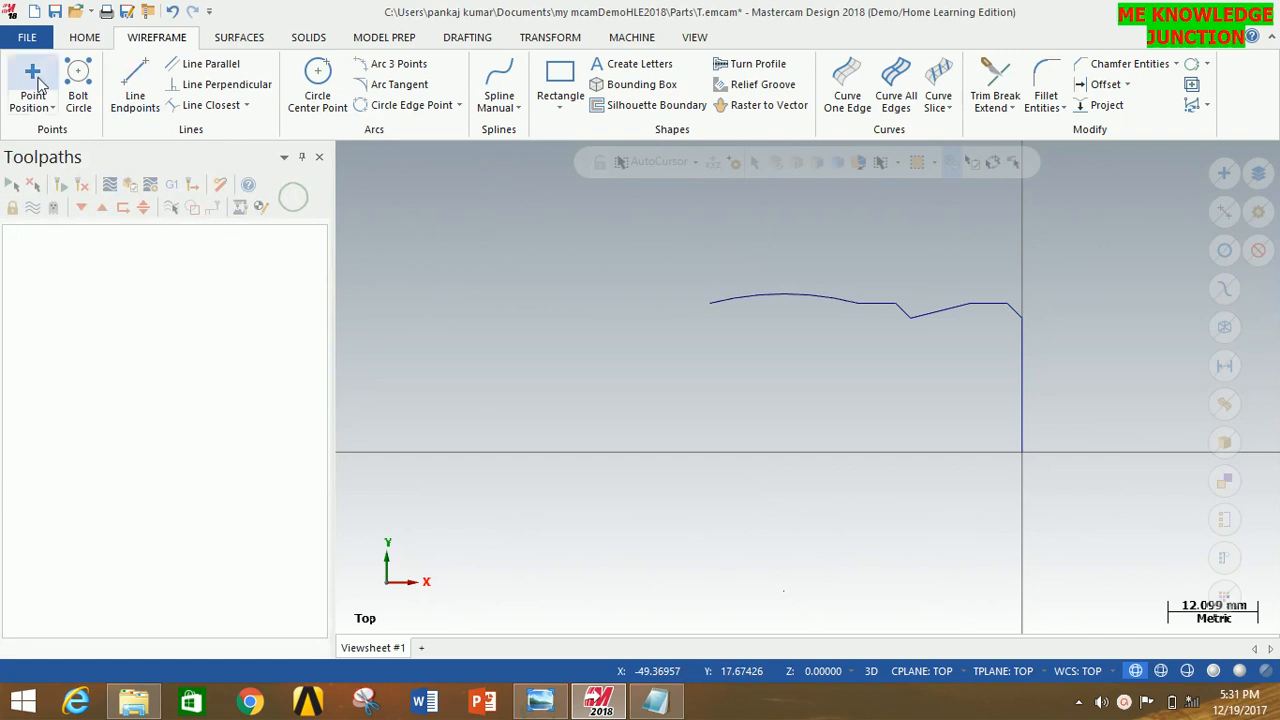
- Draw a 5 mm horizontal line at 180 degrees outward from the R40 arc's free end
click(135, 88)
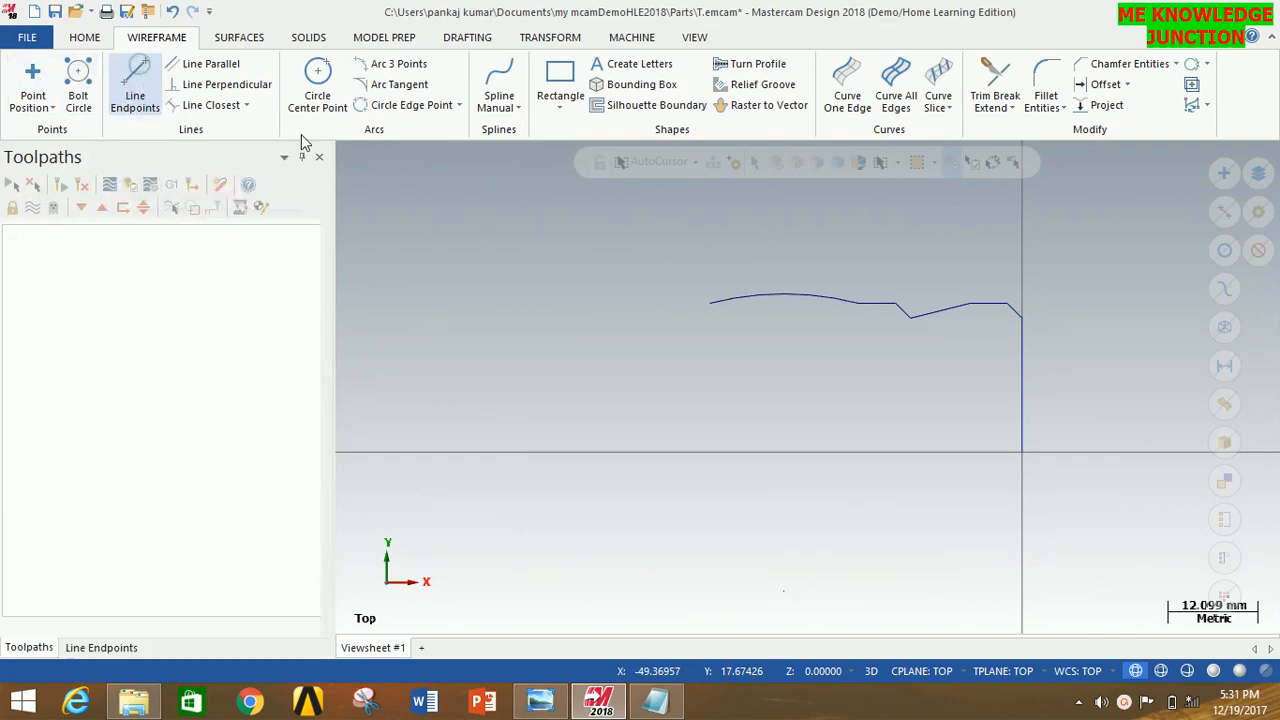
click(710, 303)
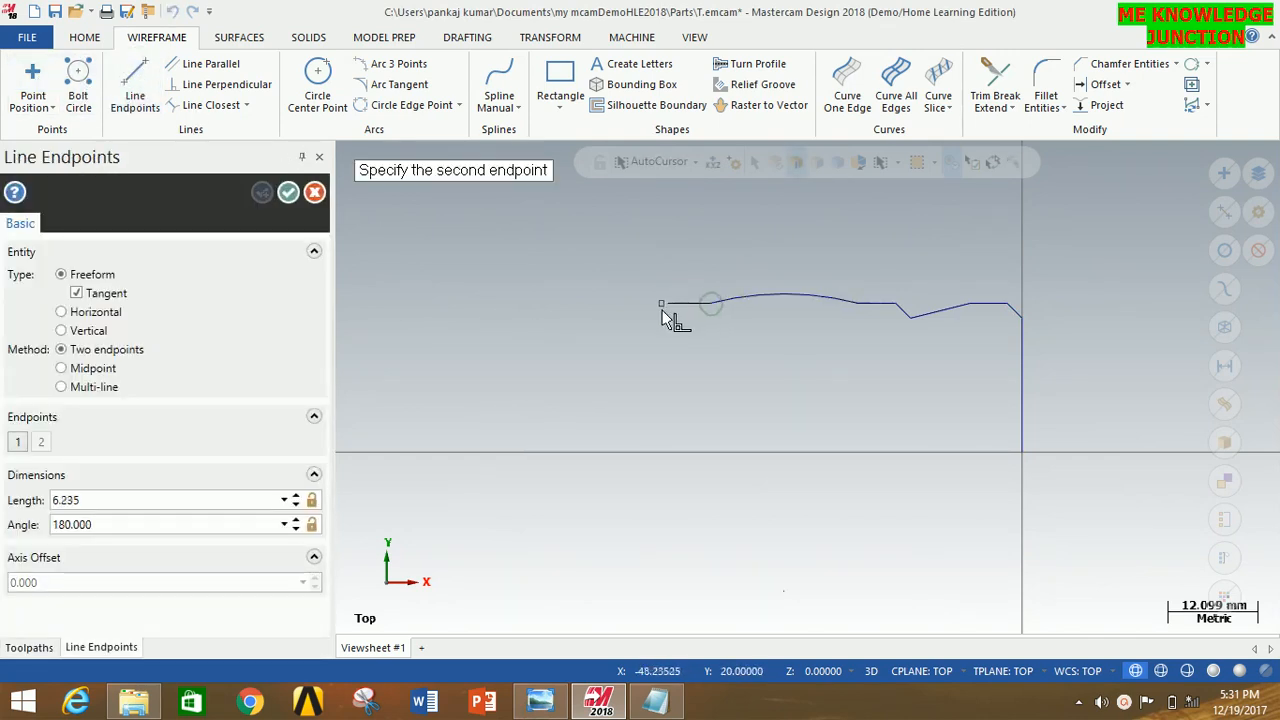
click(661, 308)
click(133, 505)
text(5)
key(Return)
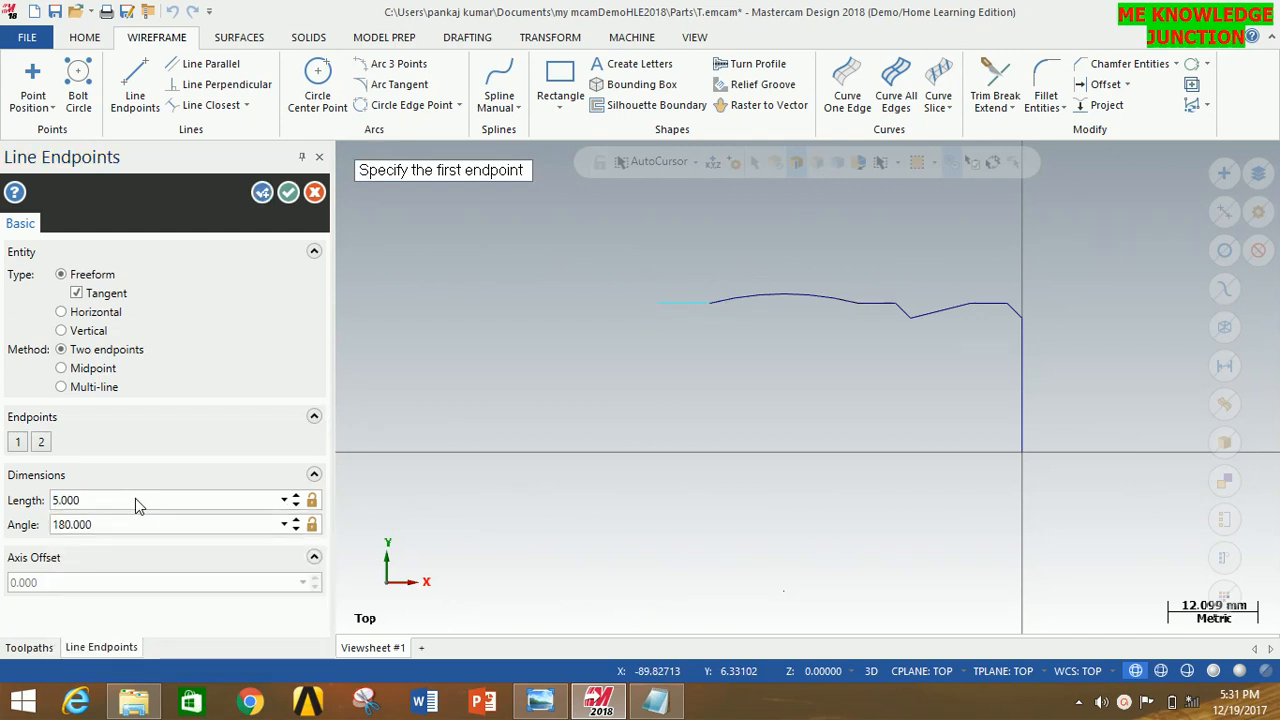
- Draw a 5 mm vertical line at 90 degrees upward from the free end of the 5 mm horizontal line beside the R40 arc
click(672, 303)
click(671, 270)
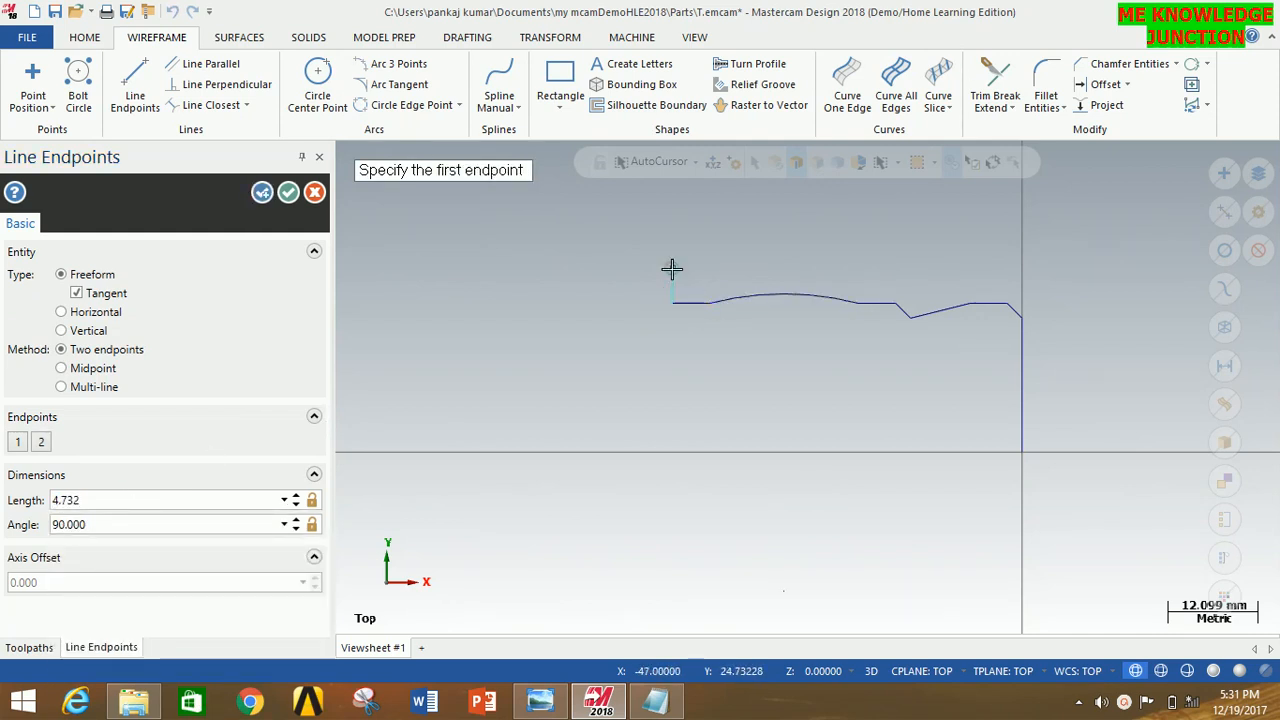
click(133, 500)
text(5)
key(Return)
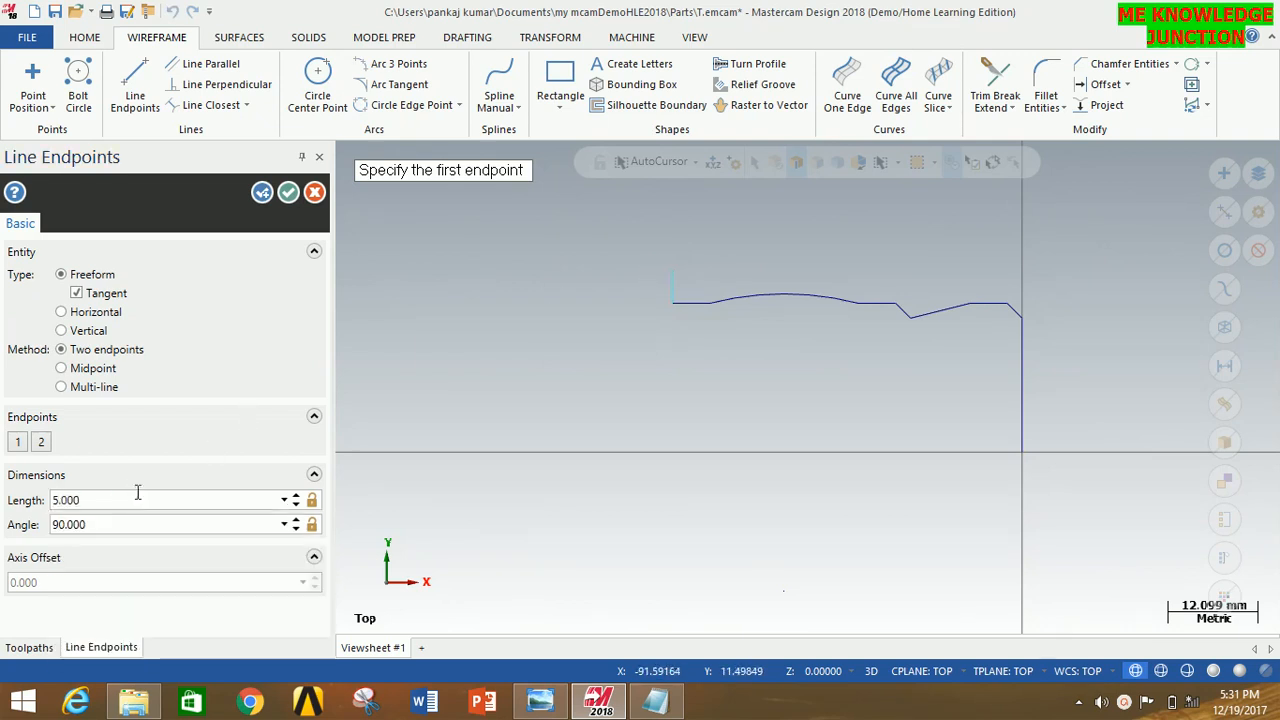
- Draw a 10 mm horizontal line at 180 degrees from the upper end of the 5 mm vertical line
click(671, 266)
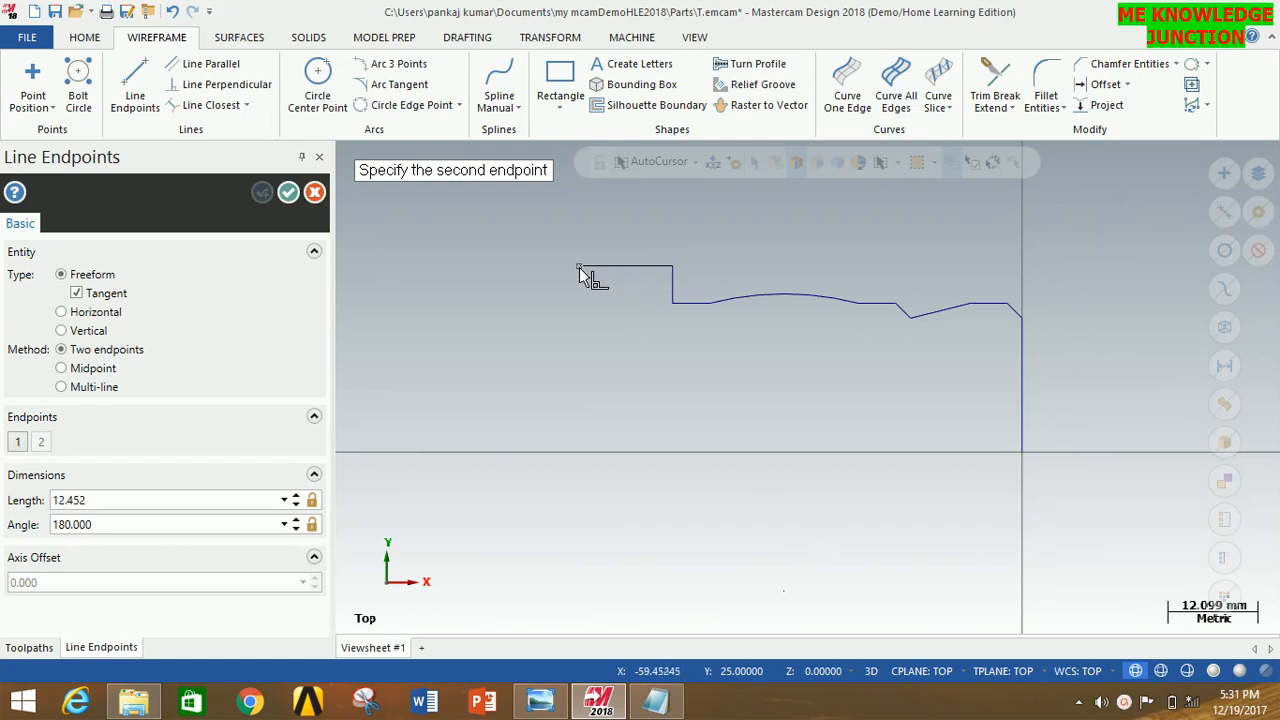
click(579, 267)
click(114, 500)
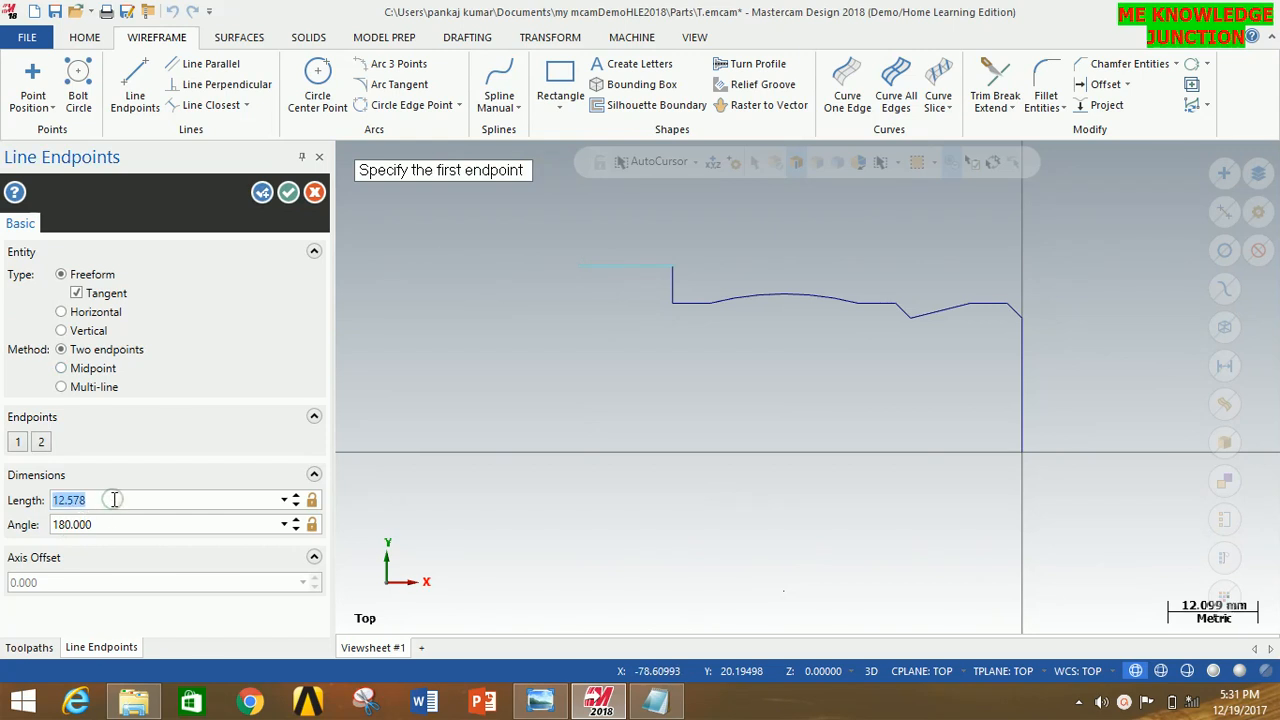
text(10)
key(Return)
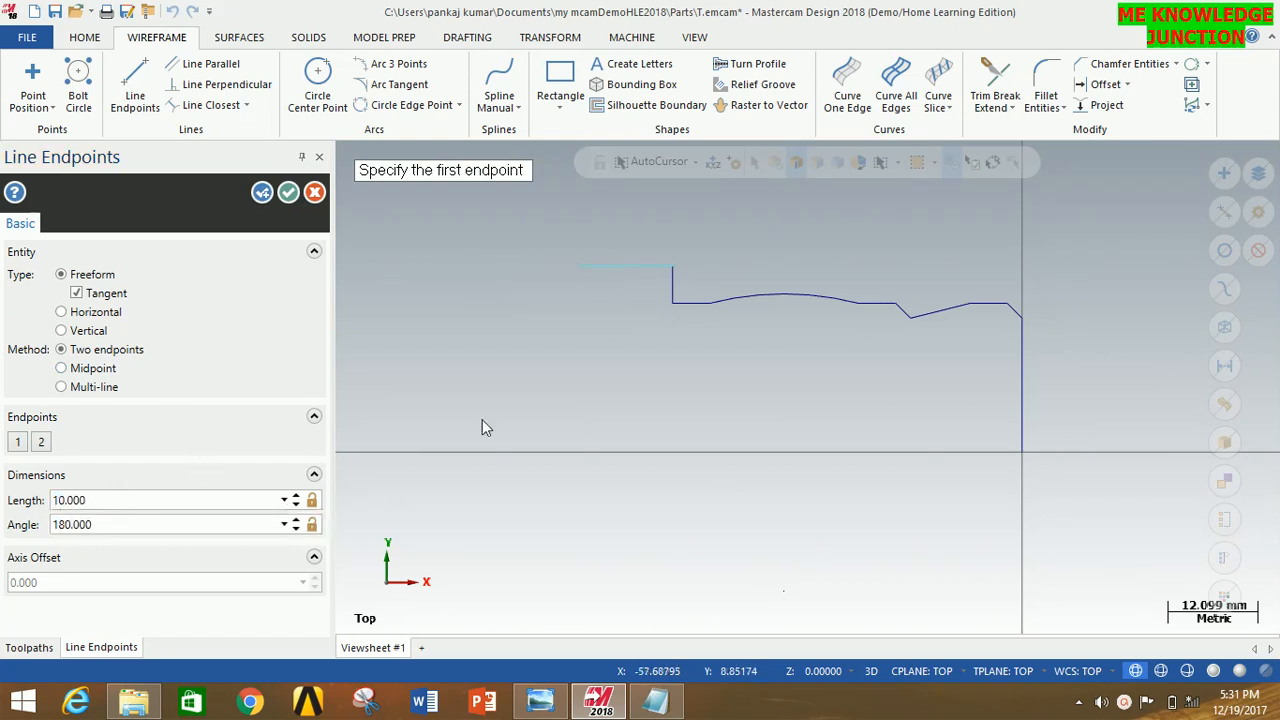
- Draw a 25 mm line at 270 degrees from the 10 mm line's free end, checking the Ø50 diameter on the part drawing
click(600, 266)
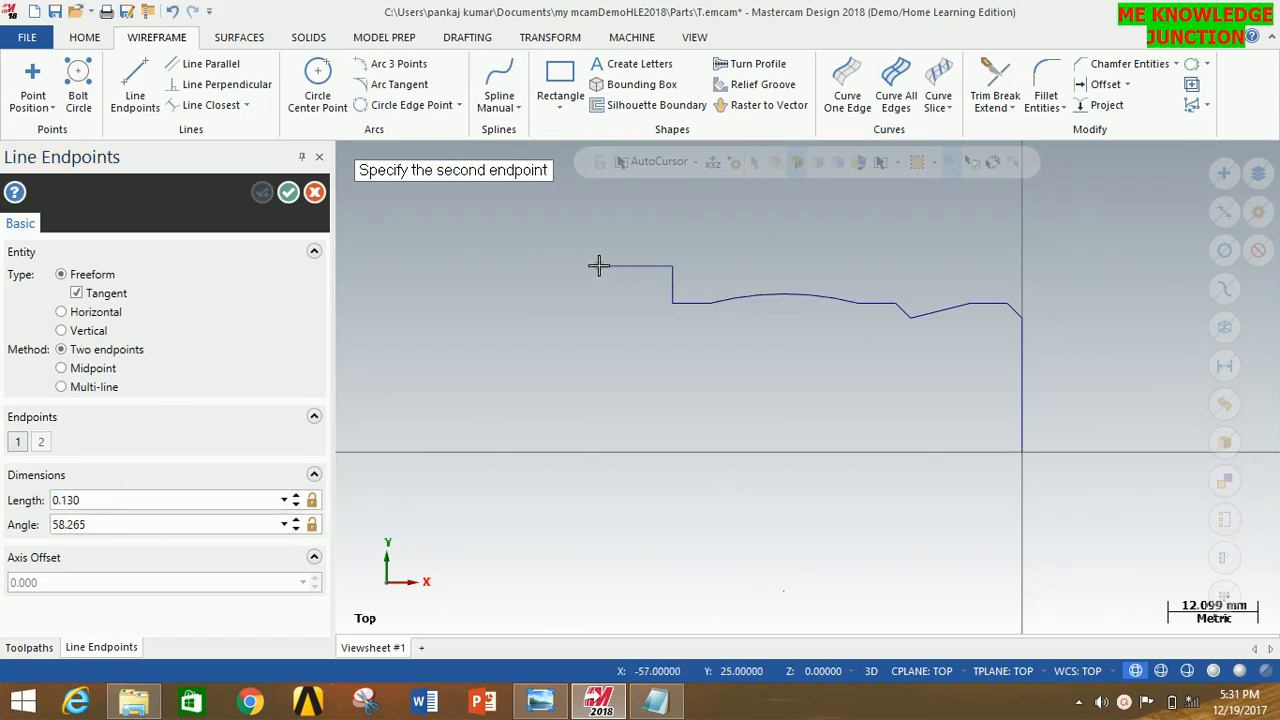
click(600, 450)
click(165, 498)
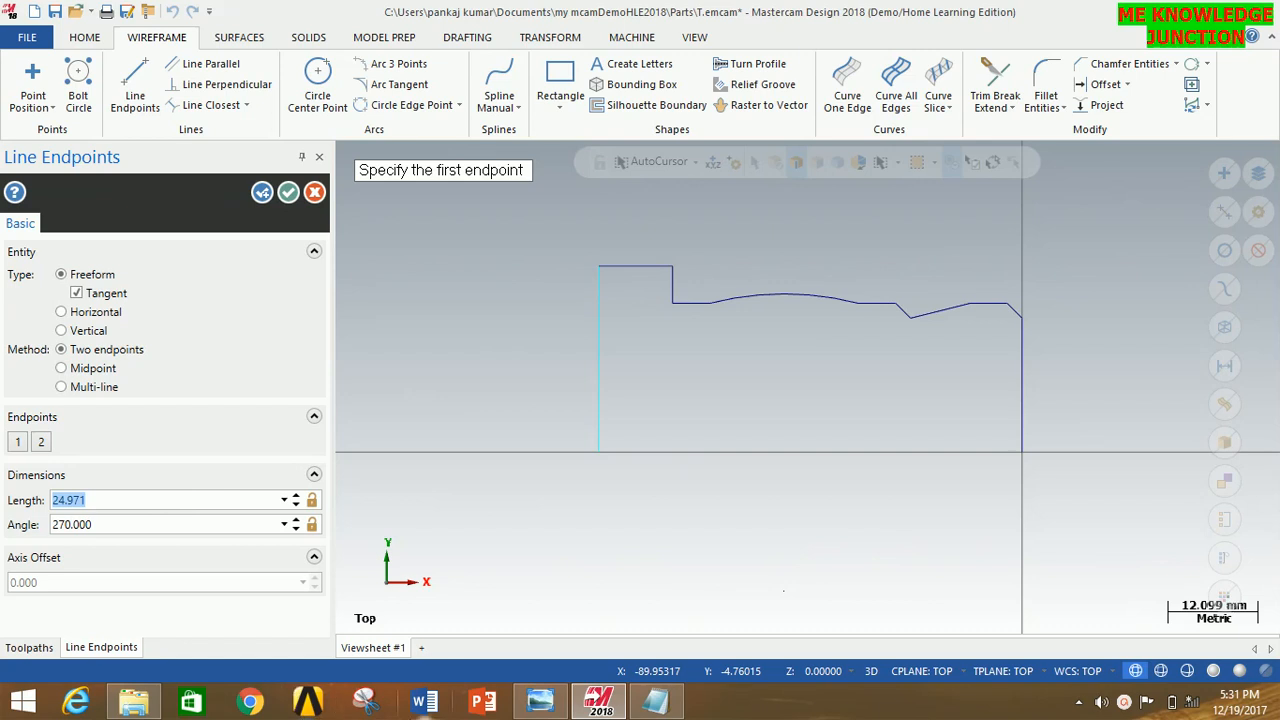
click(557, 705)
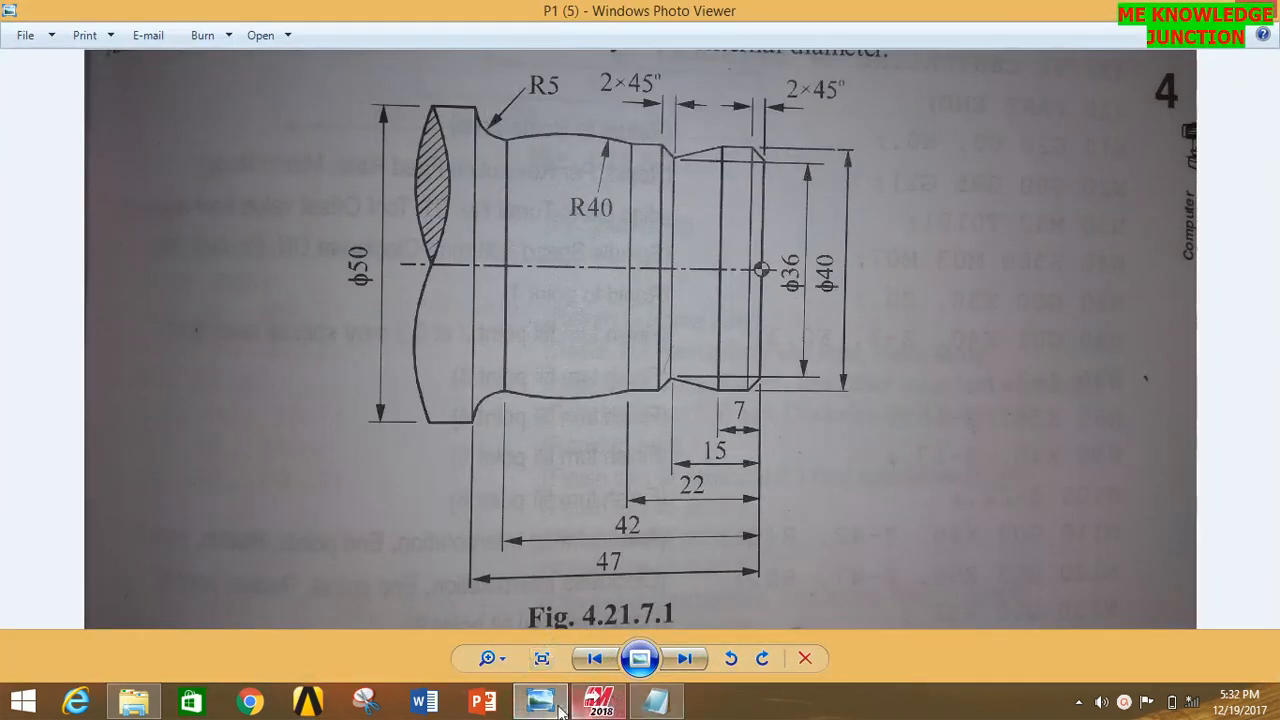
click(599, 703)
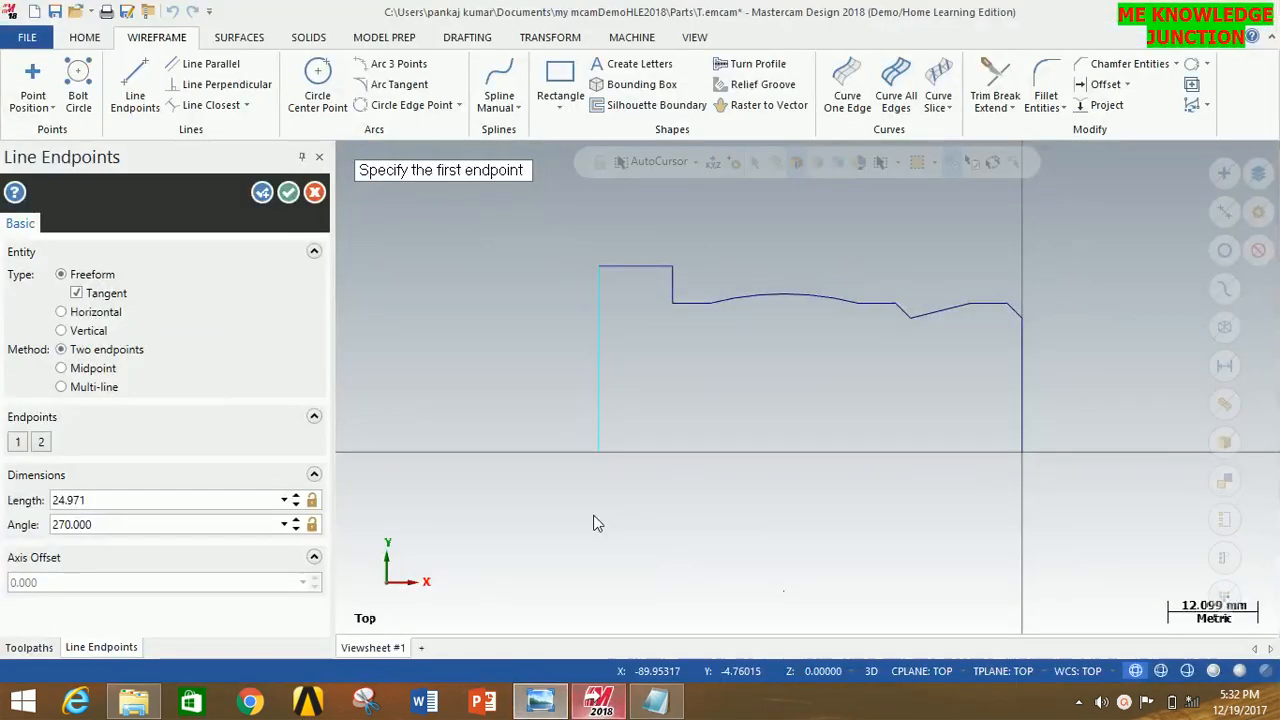
click(155, 500)
text(25)
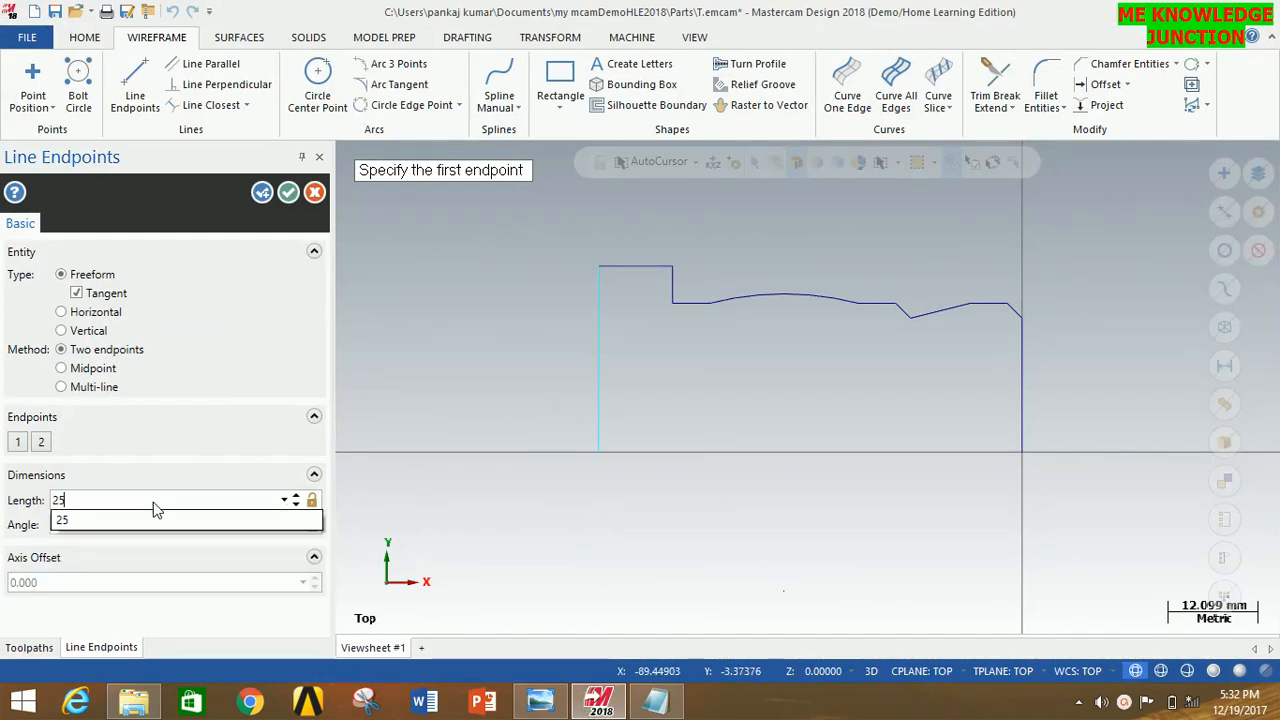
key(Return)
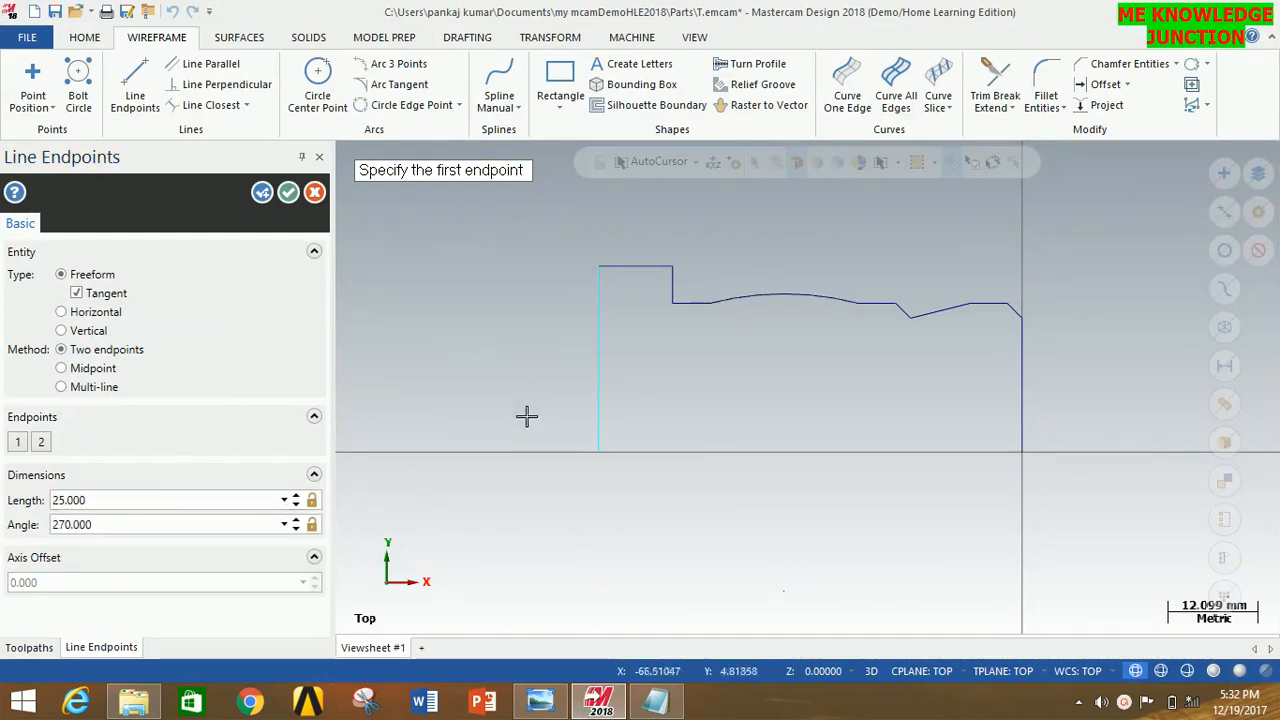
- Close the profile with a line along the centreline from the 25 mm line's lower end to the end face's lower end
click(598, 452)
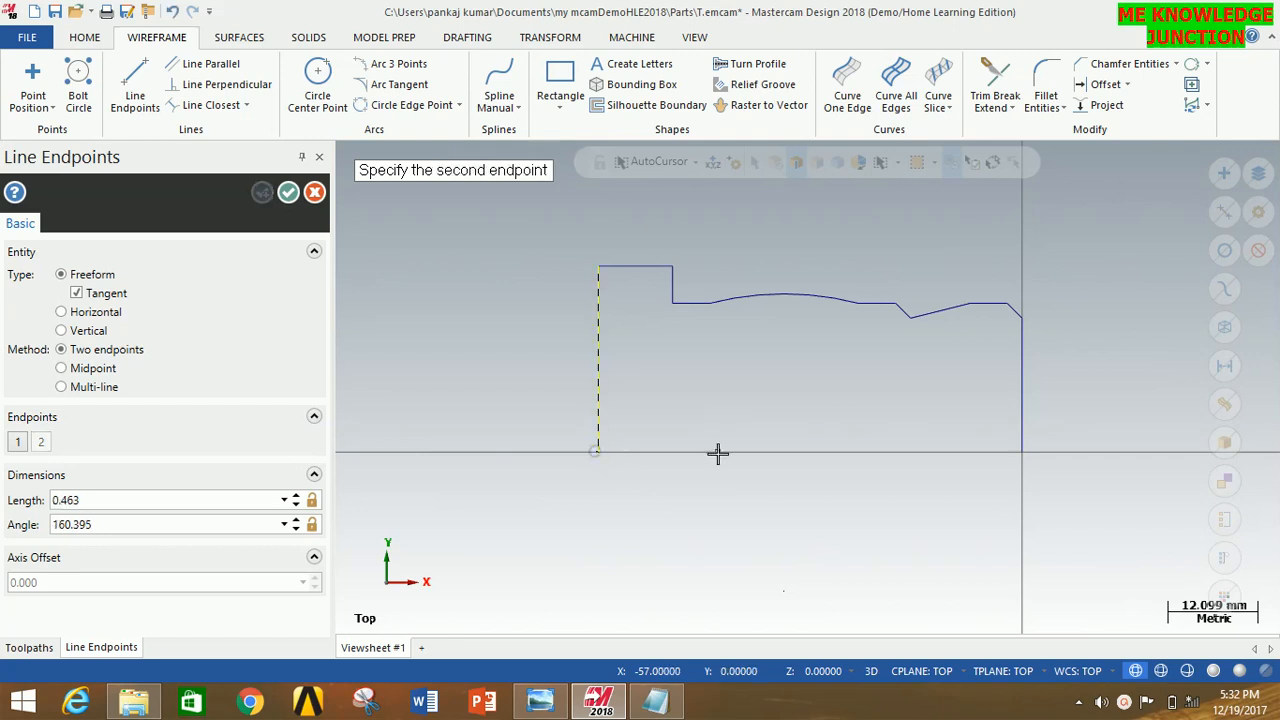
click(1022, 452)
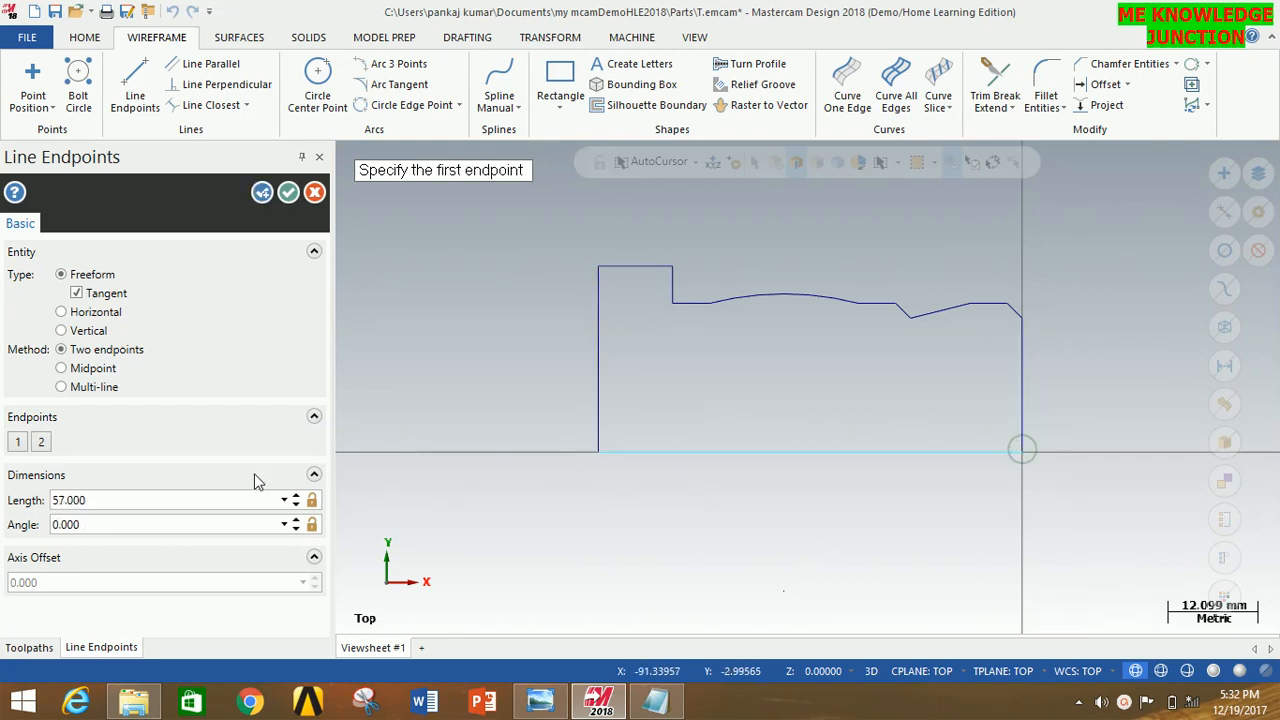
click(288, 193)
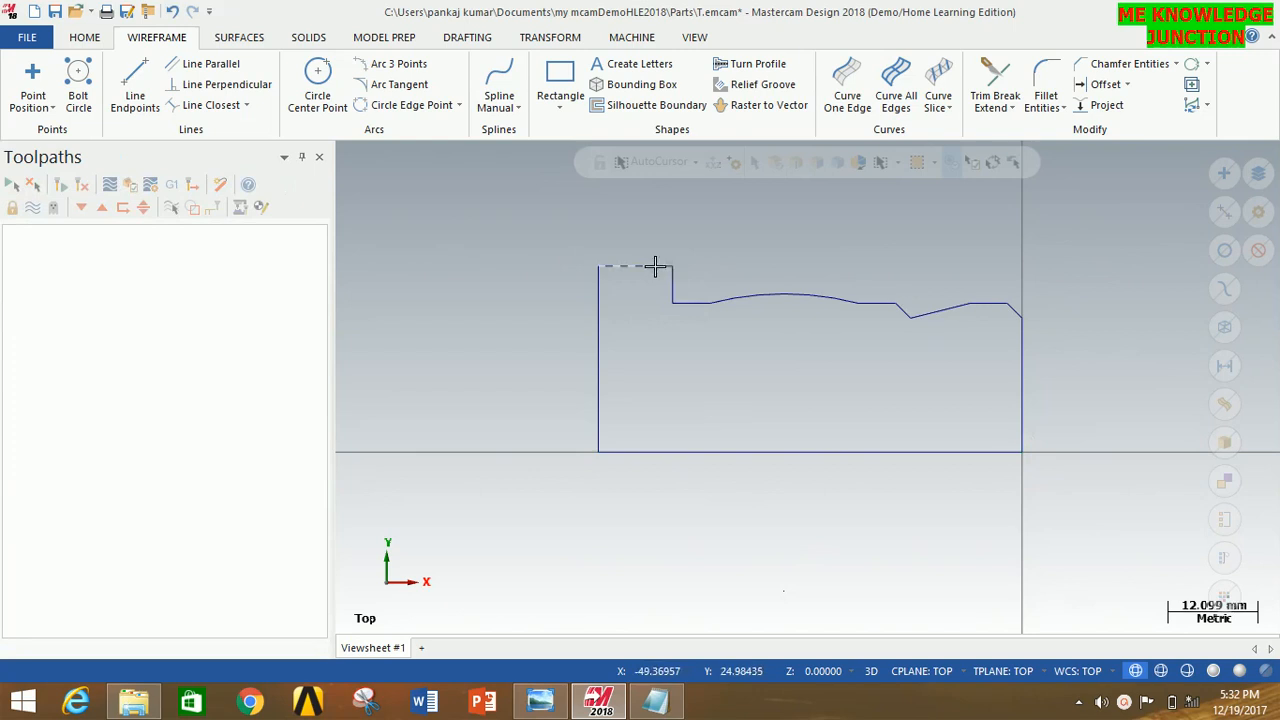
- Check the R5 callout on the part drawing and fillet the inner corner of the Ø50 shoulder with a 5 mm radius in Mastercam
right_click(540, 702)
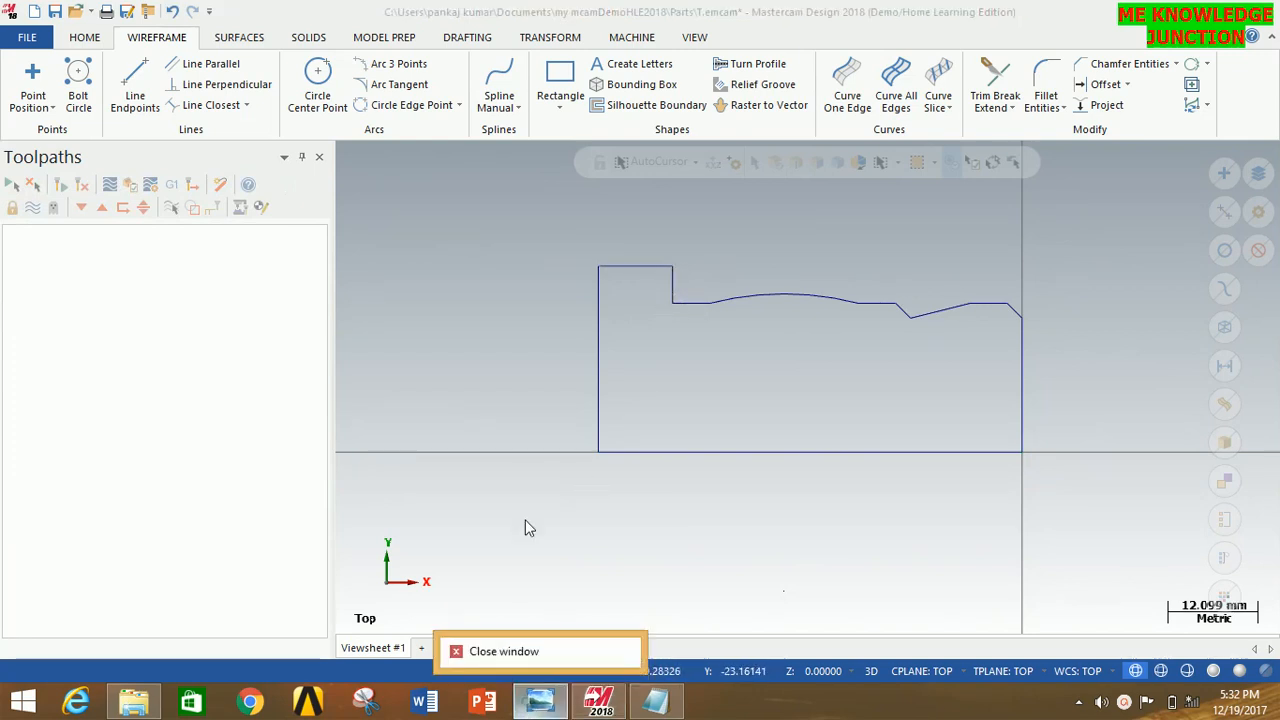
click(540, 702)
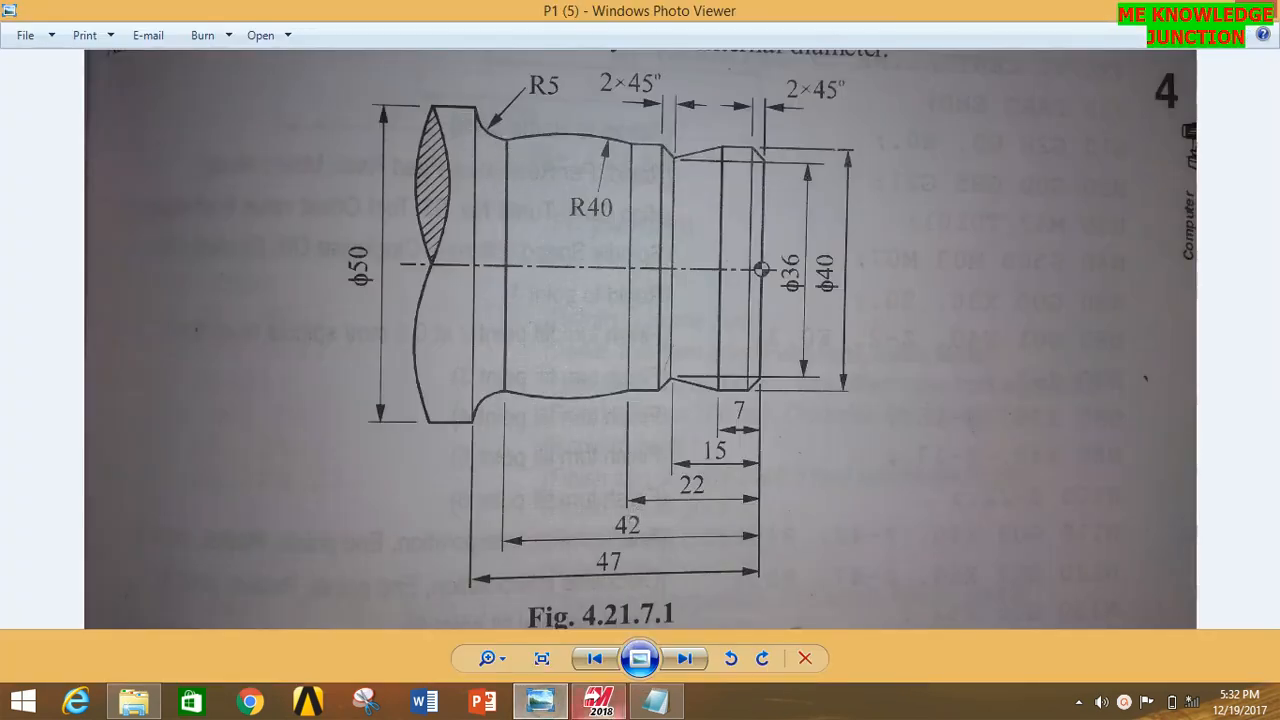
click(598, 696)
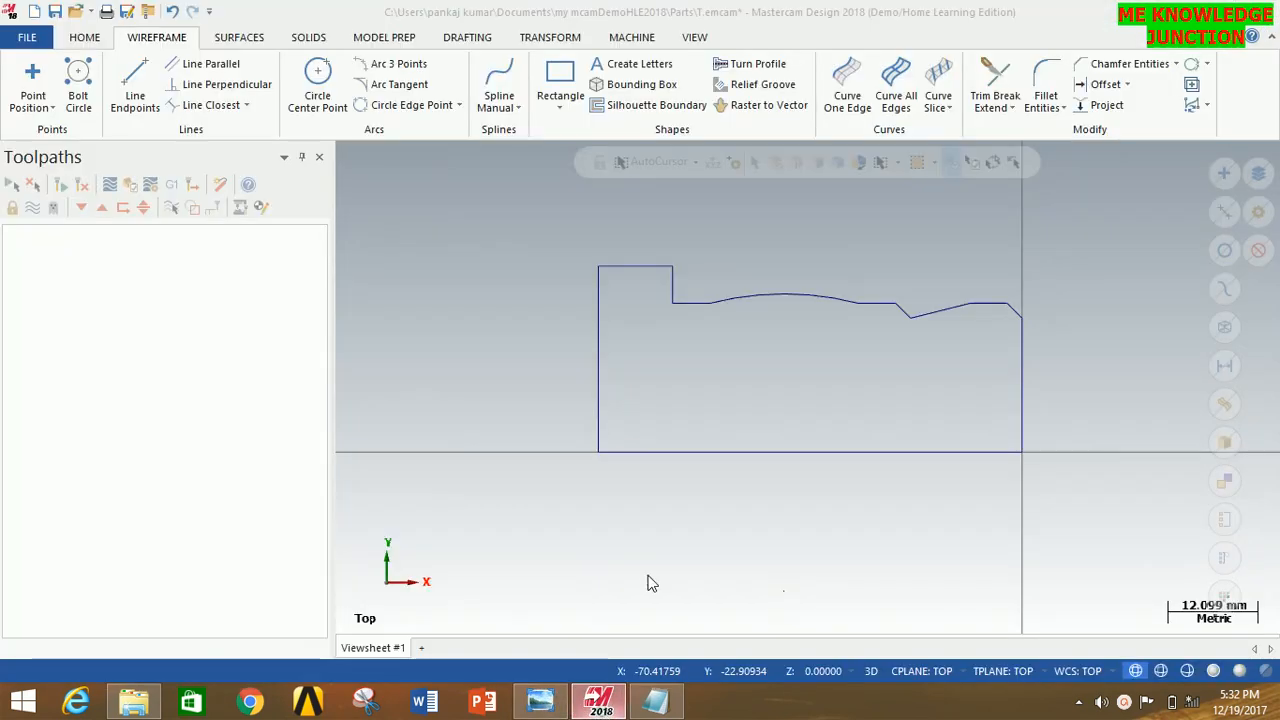
click(1043, 71)
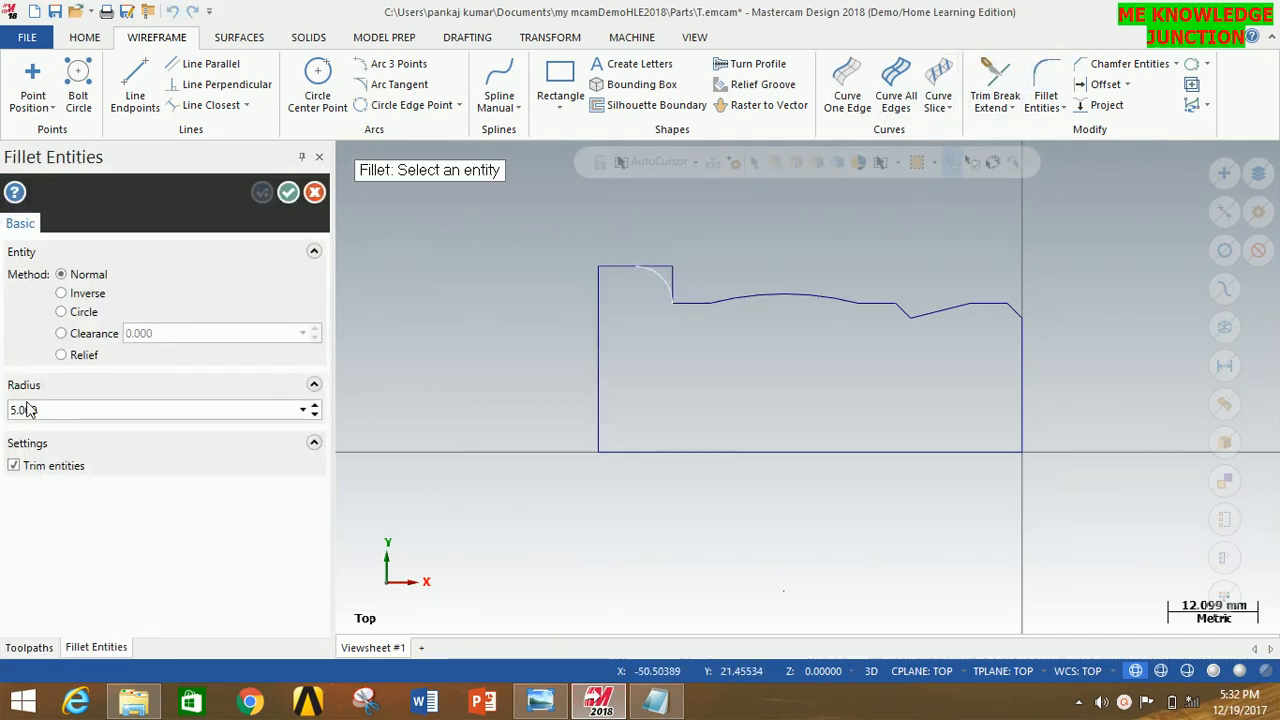
click(690, 300)
click(679, 289)
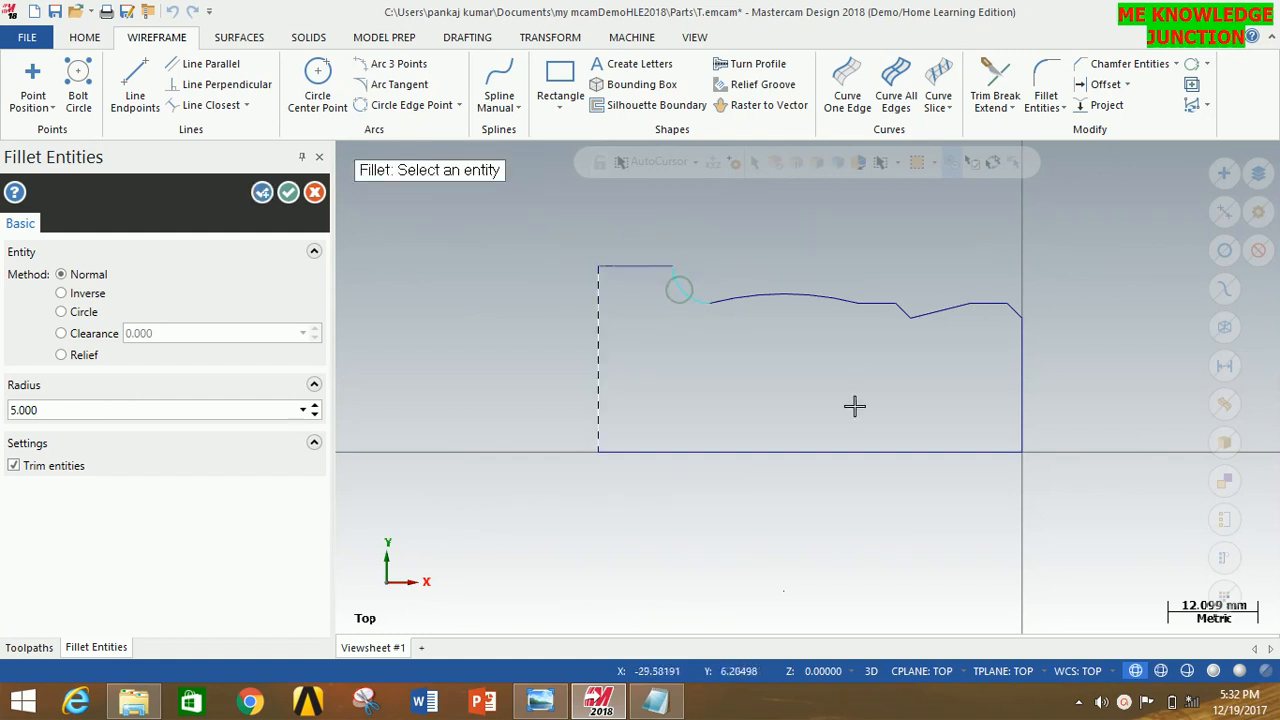
click(288, 193)
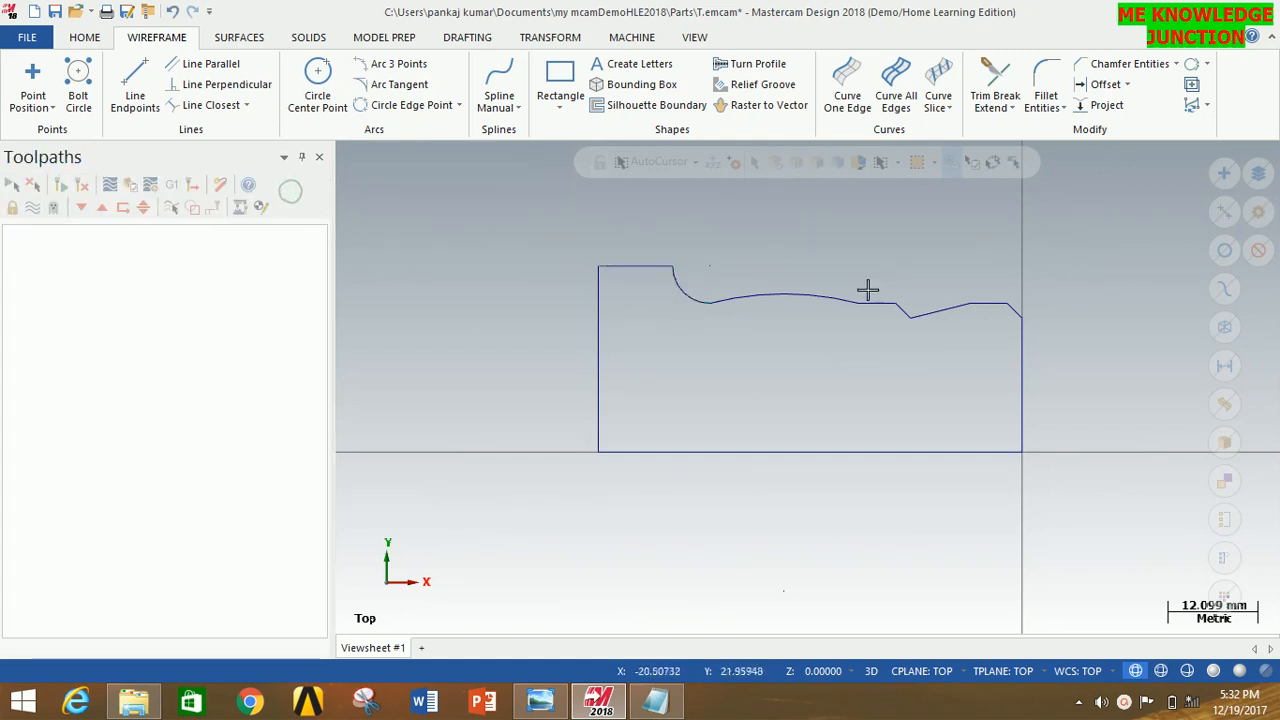
- Revolve the closed half profile about its centreline into a new solid body, working in the isometric view
scroll(500, 347, down, 1)
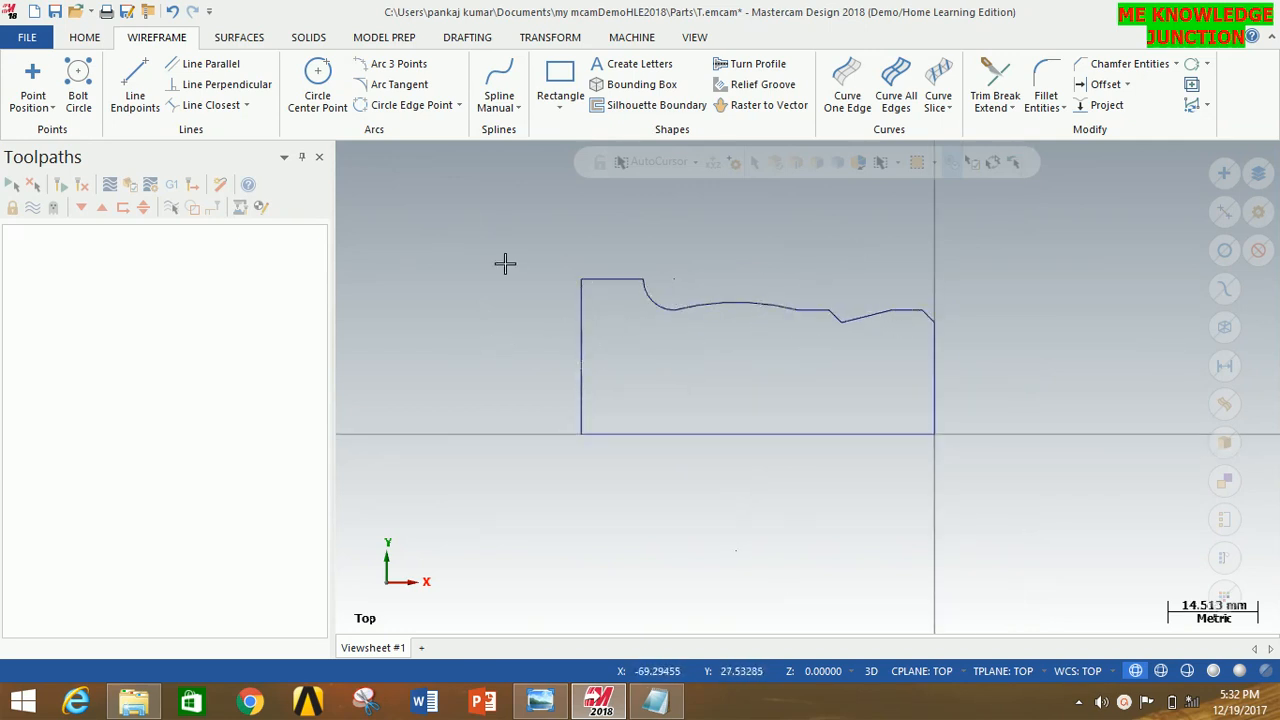
right_click(1020, 259)
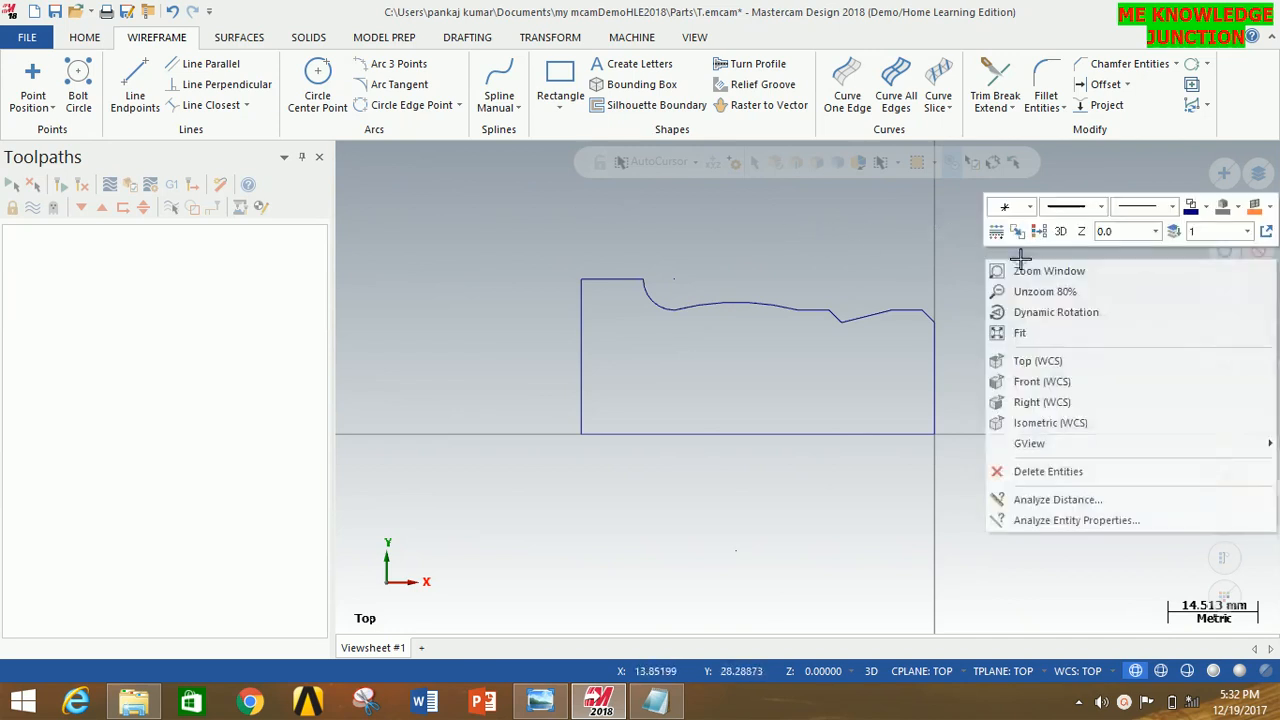
click(1044, 424)
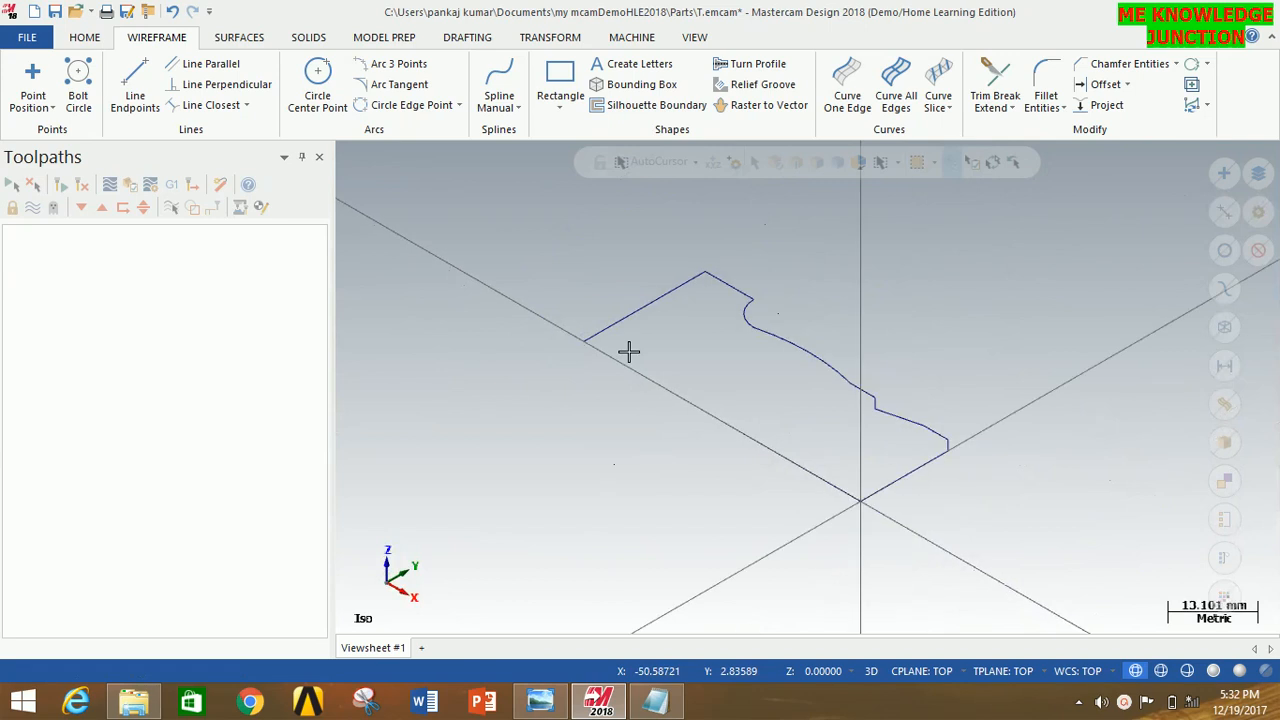
click(306, 38)
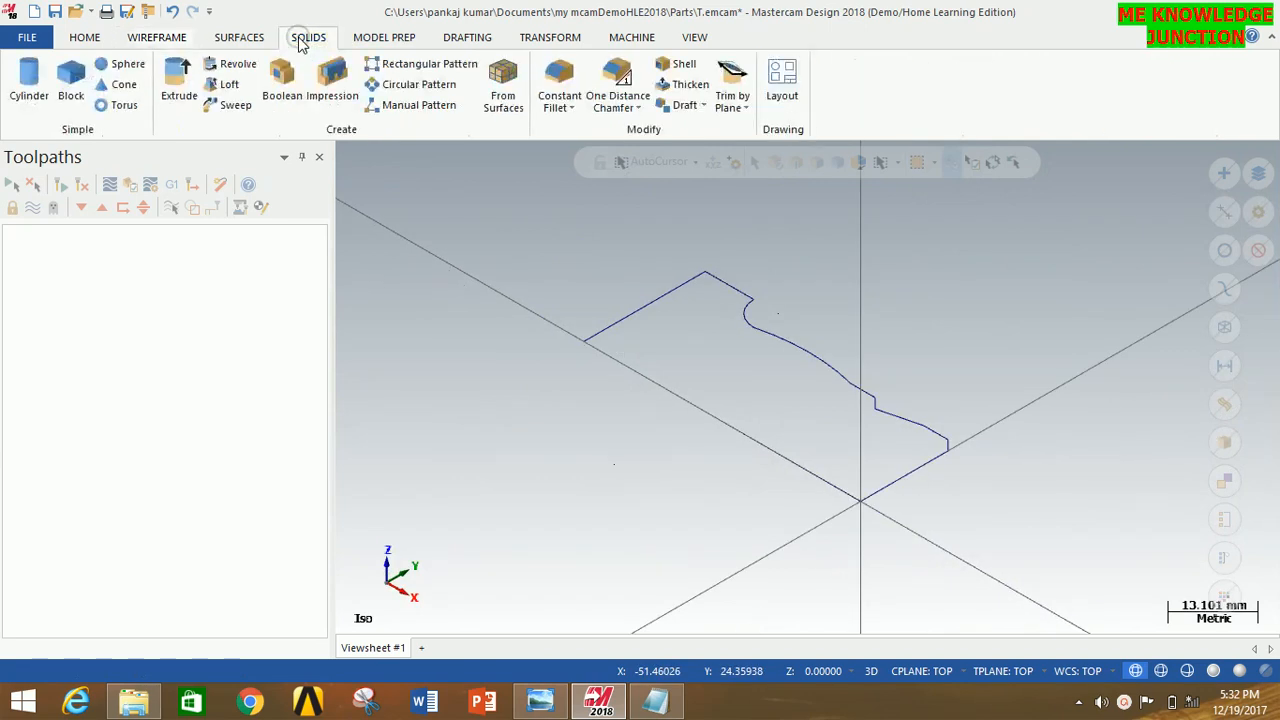
click(253, 66)
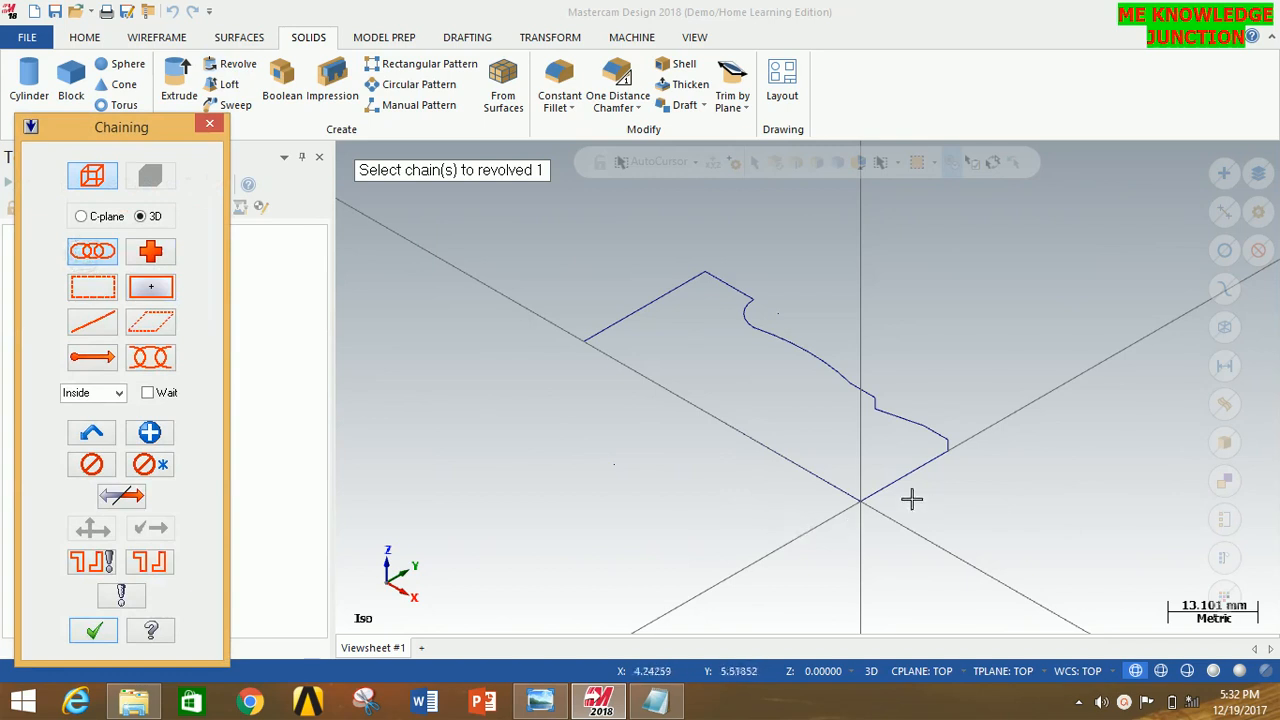
click(862, 493)
click(607, 327)
click(95, 632)
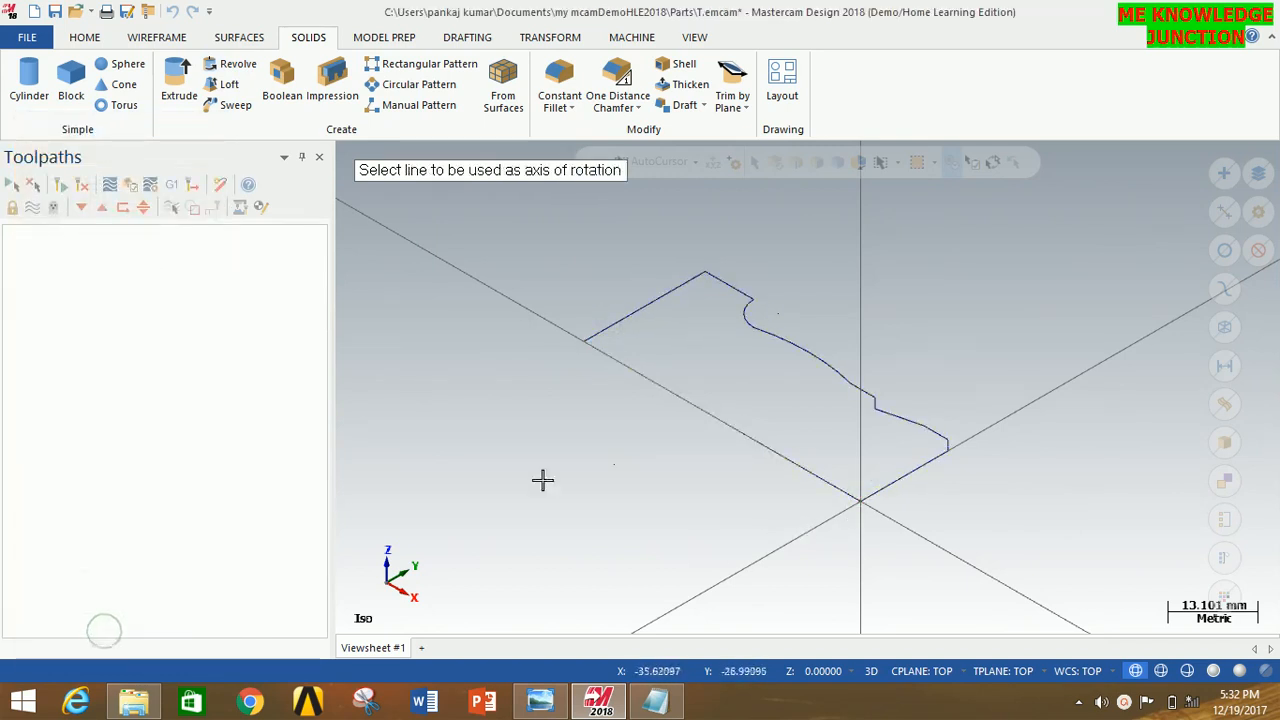
click(701, 409)
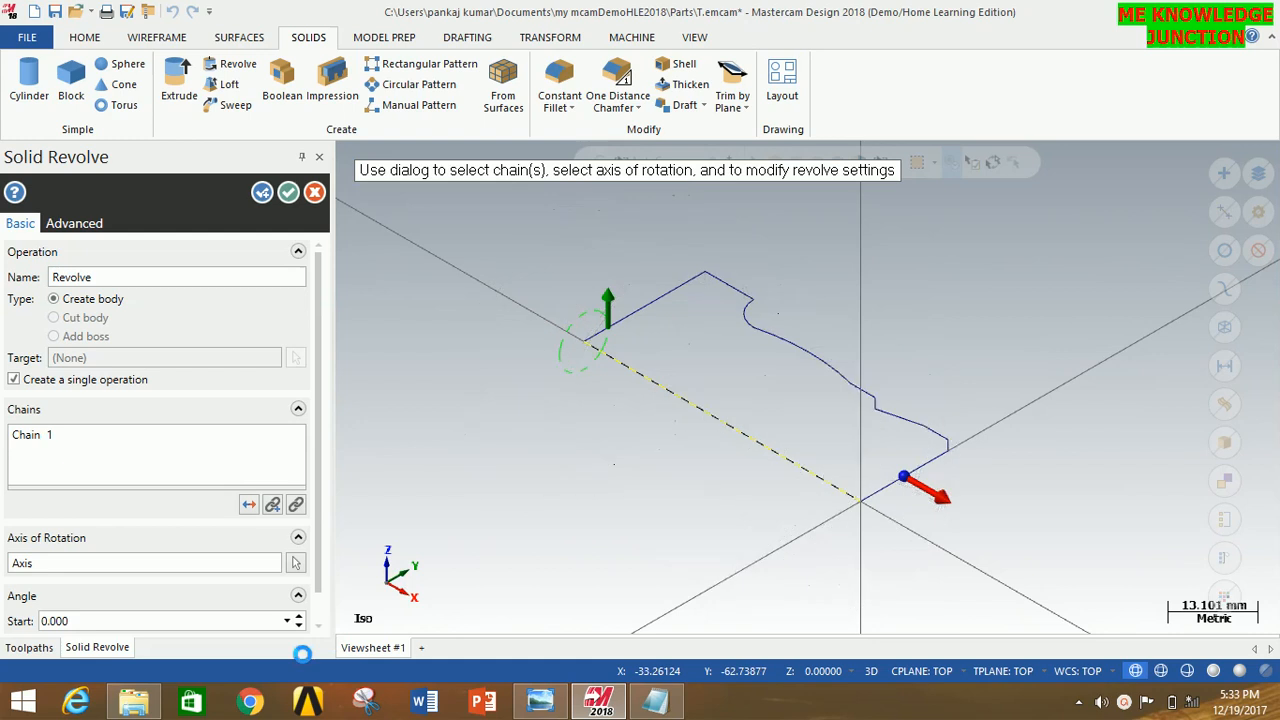
click(288, 194)
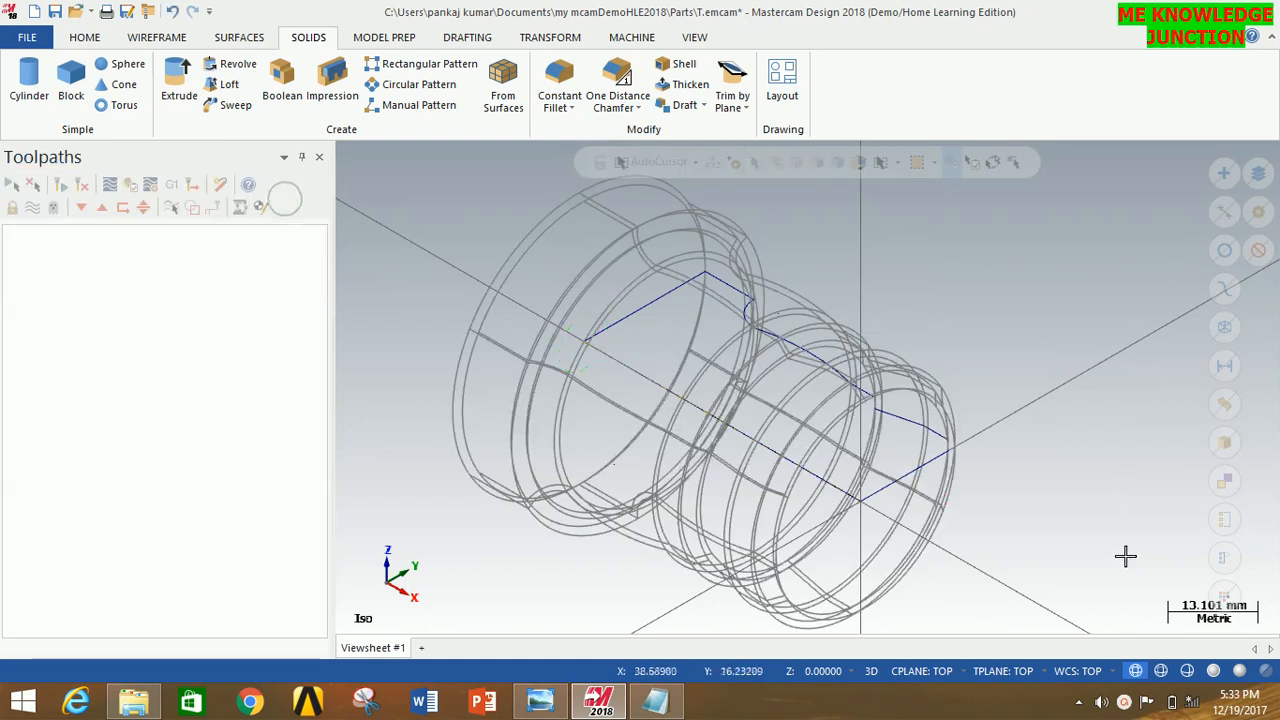
- Inspect the revolved solid in shaded display, then return to wireframe display in the Top view
click(1213, 671)
scroll(668, 236, down, 1)
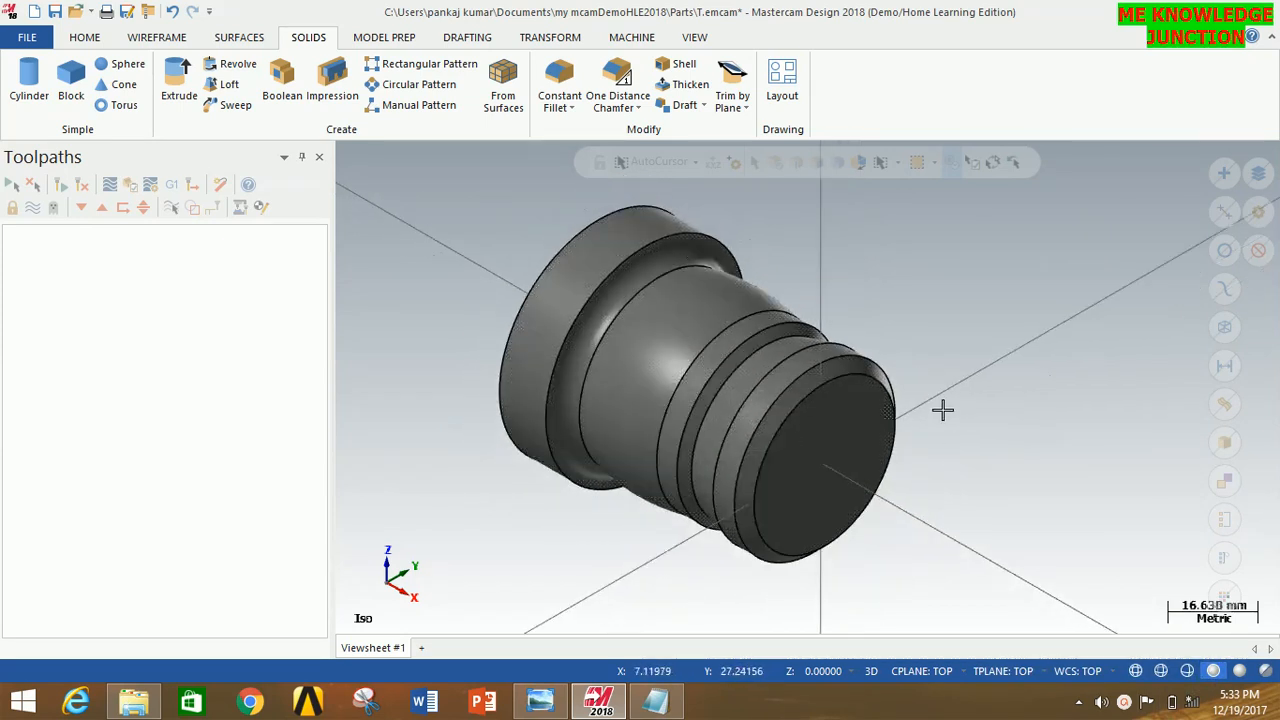
click(1137, 671)
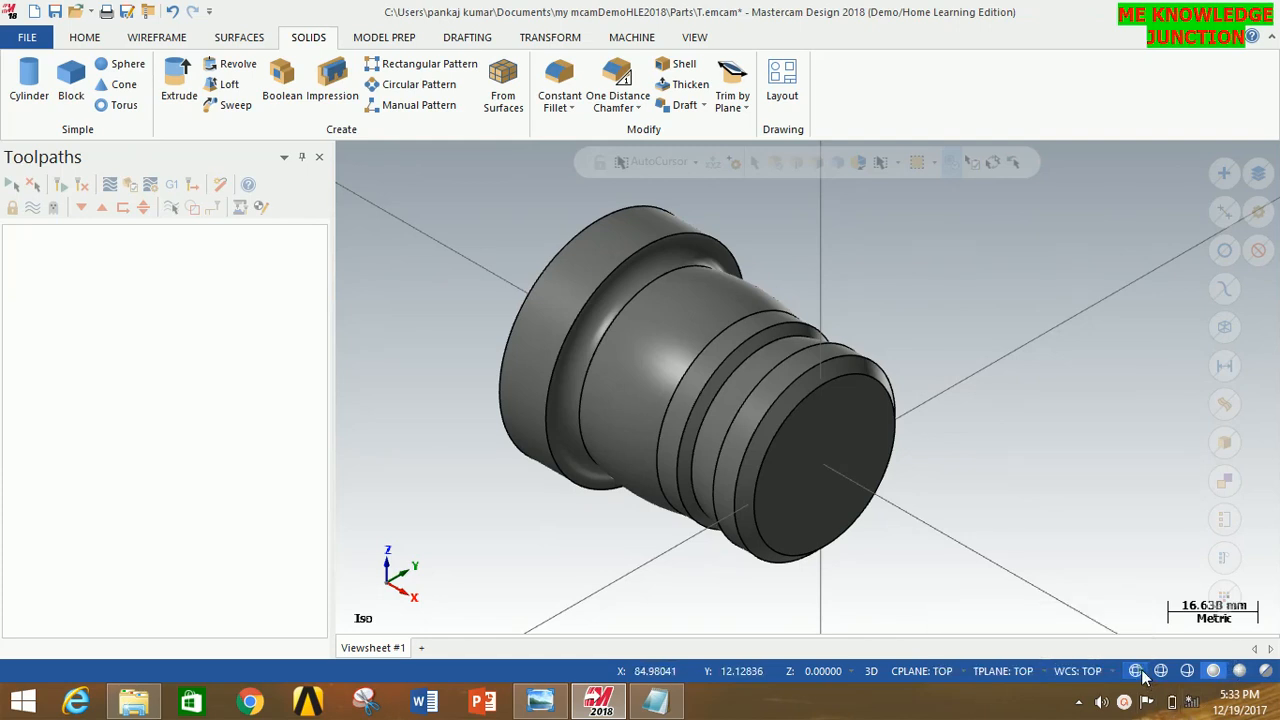
right_click(950, 243)
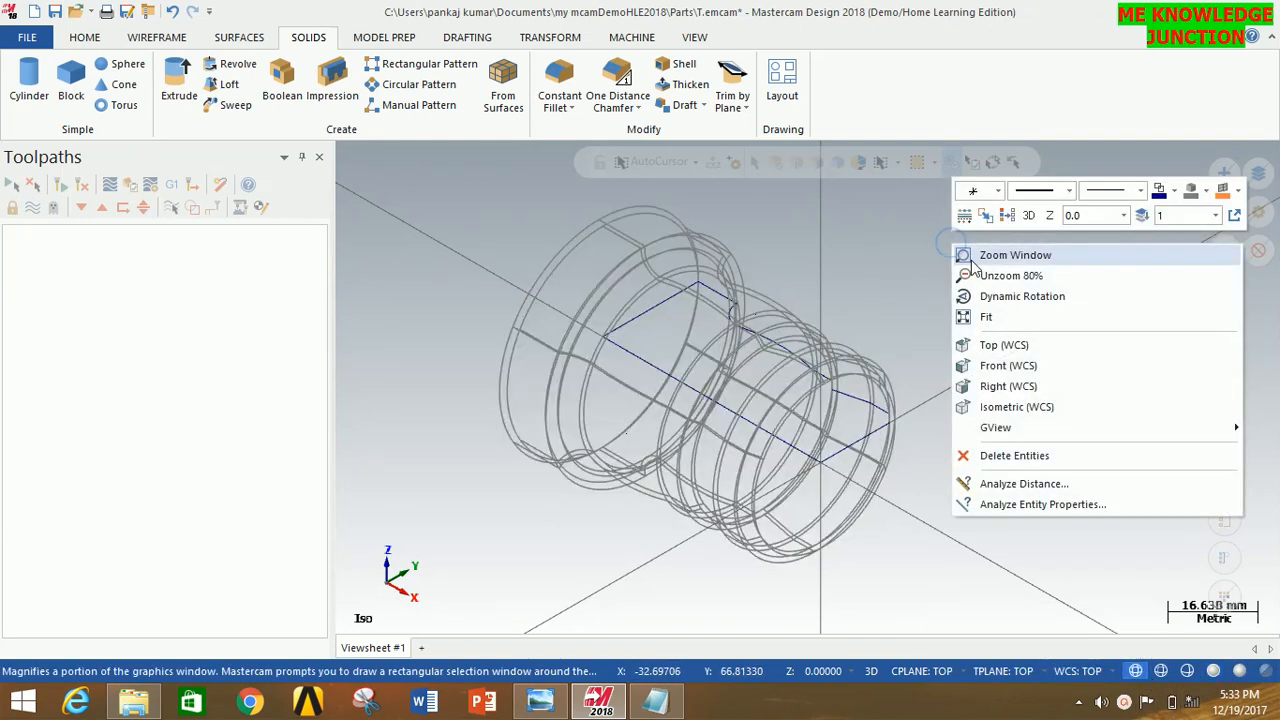
click(1008, 348)
scroll(1006, 345, down, 3)
scroll(747, 345, up, 4)
scroll(514, 209, down, 3)
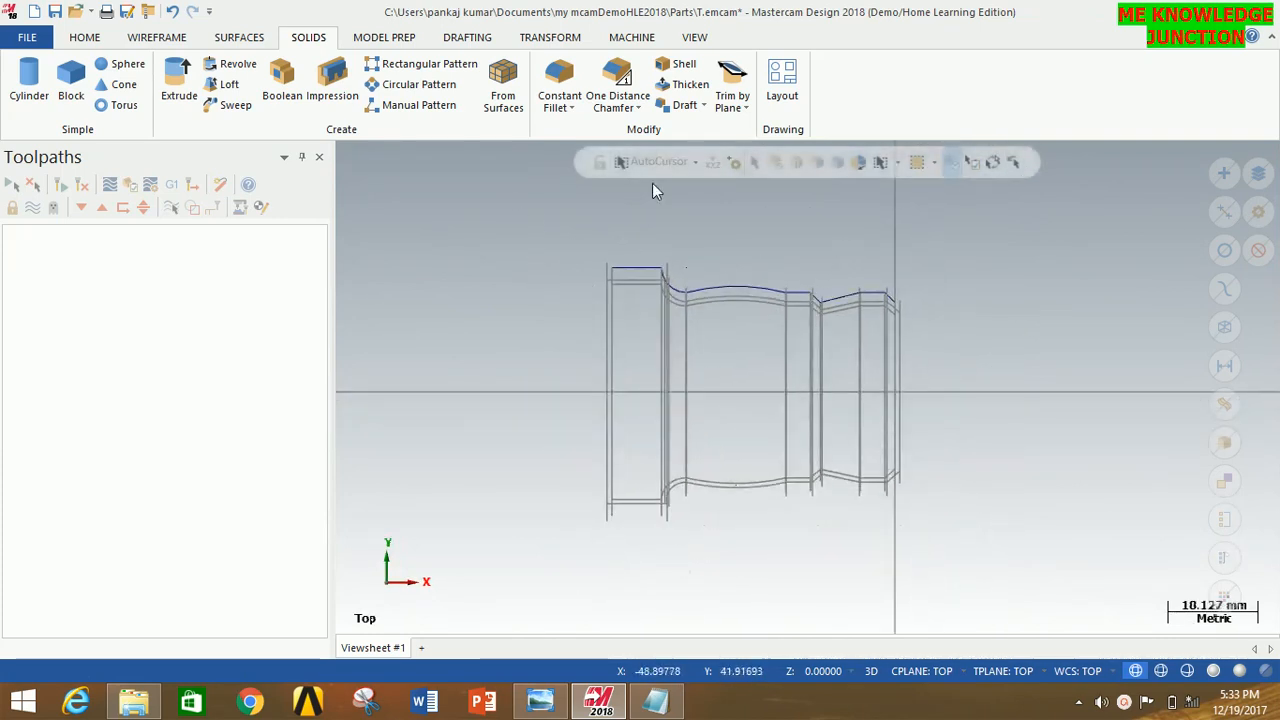
- Add a machine group using the default lathe
click(645, 40)
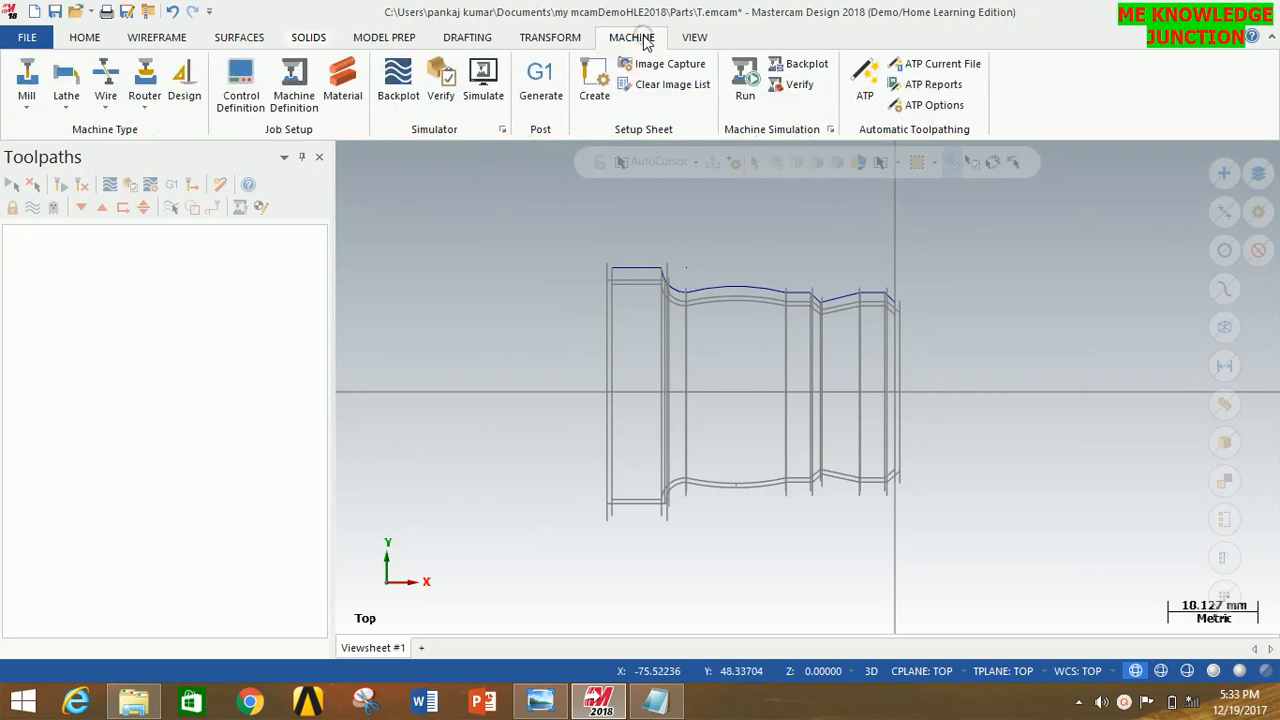
click(66, 104)
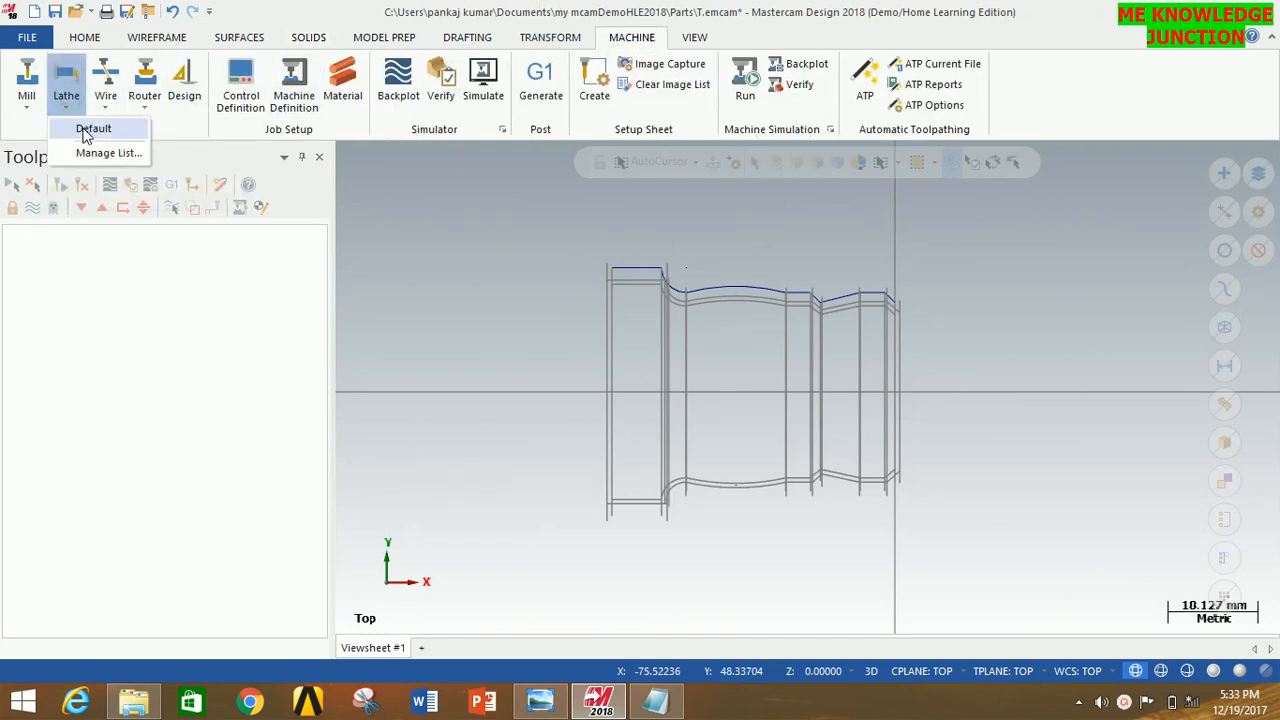
click(86, 130)
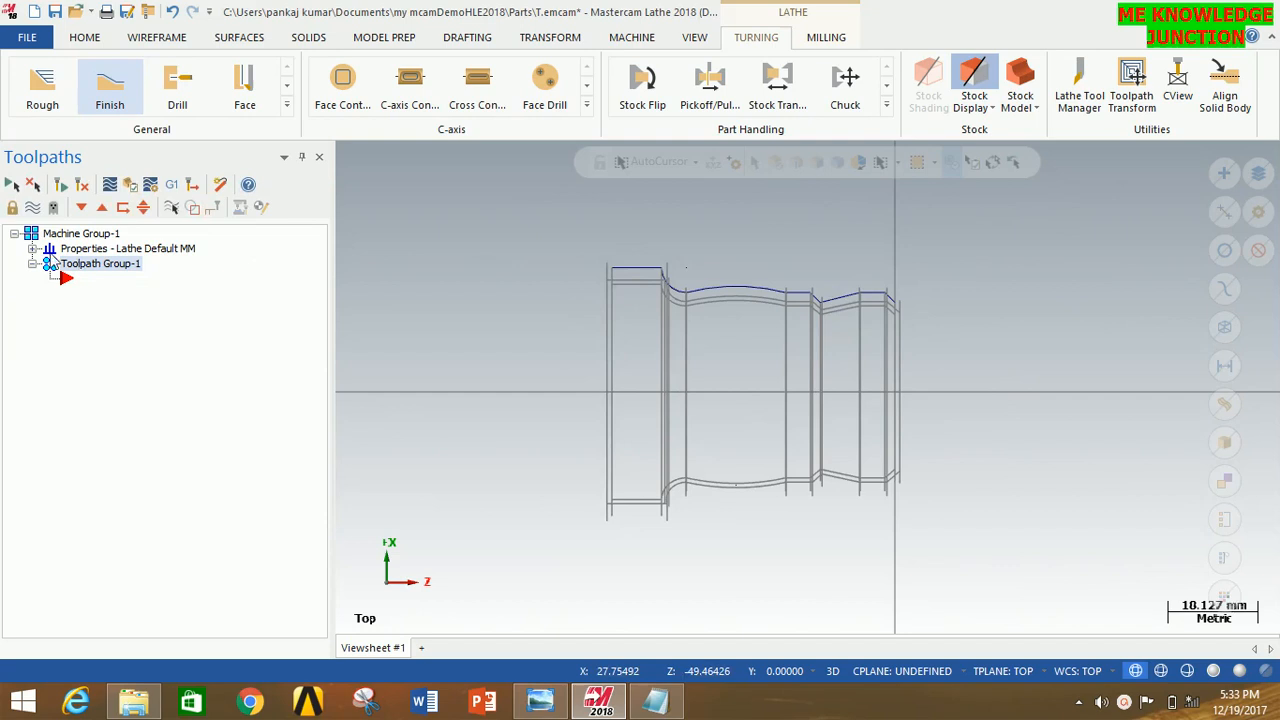
- Define the left spindle's cylindrical stock from two points: the end face centre at the origin and the profile's far outer corner
click(32, 249)
click(105, 294)
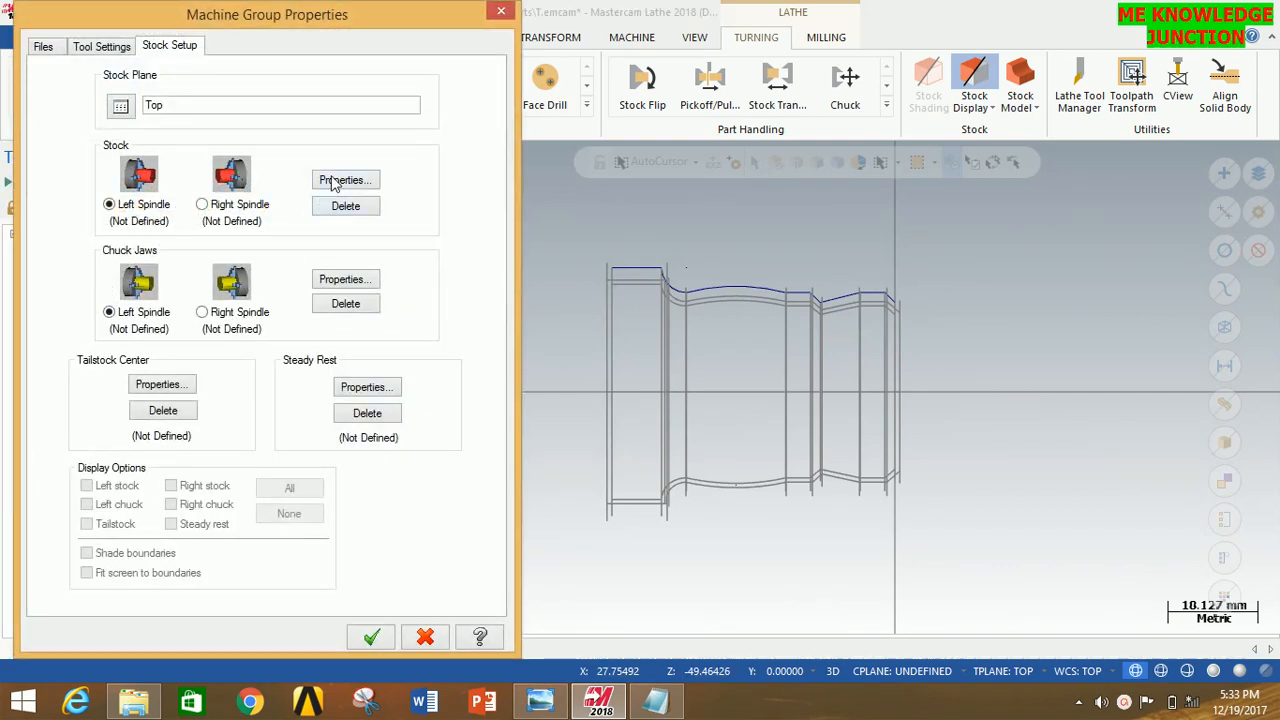
click(335, 183)
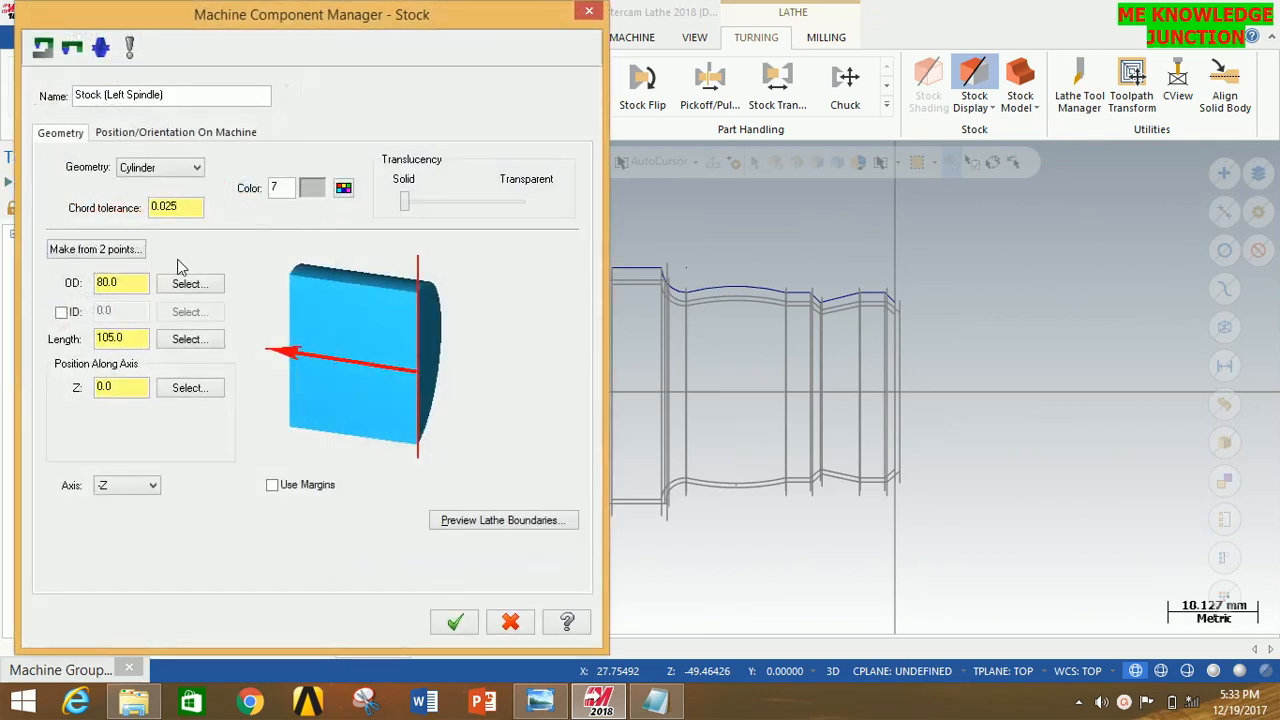
click(96, 249)
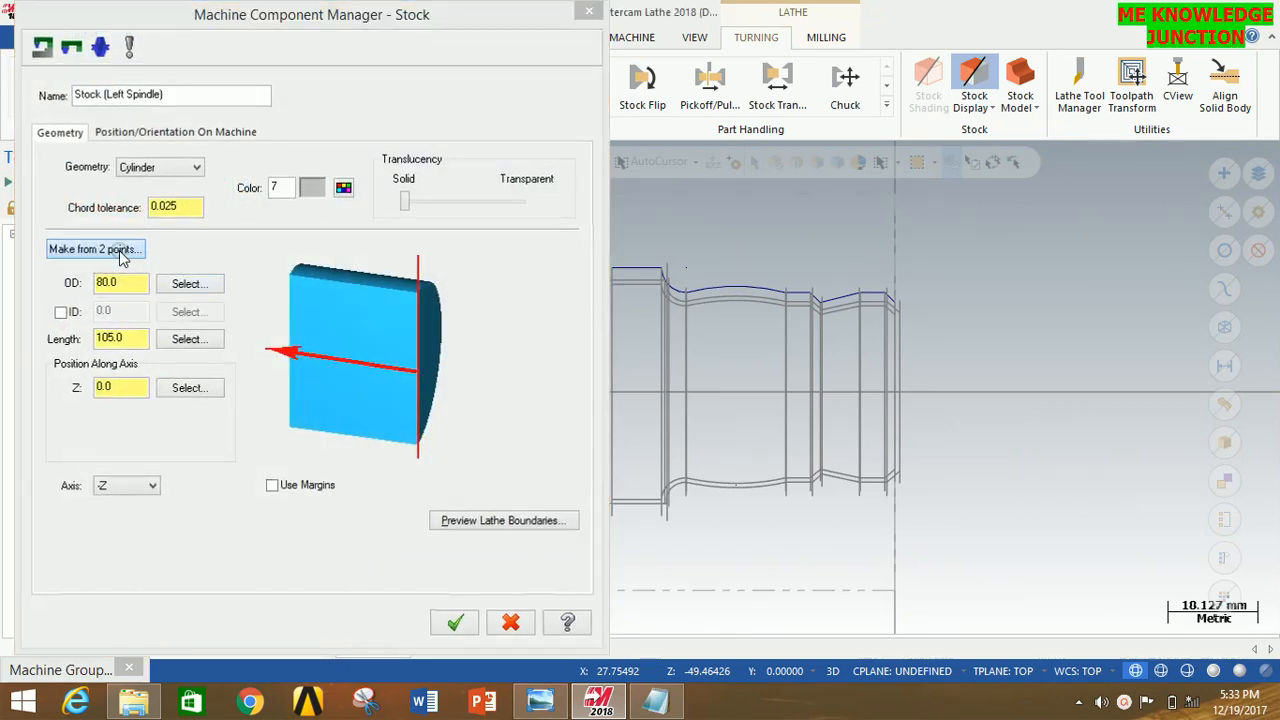
scroll(876, 392, up, 2)
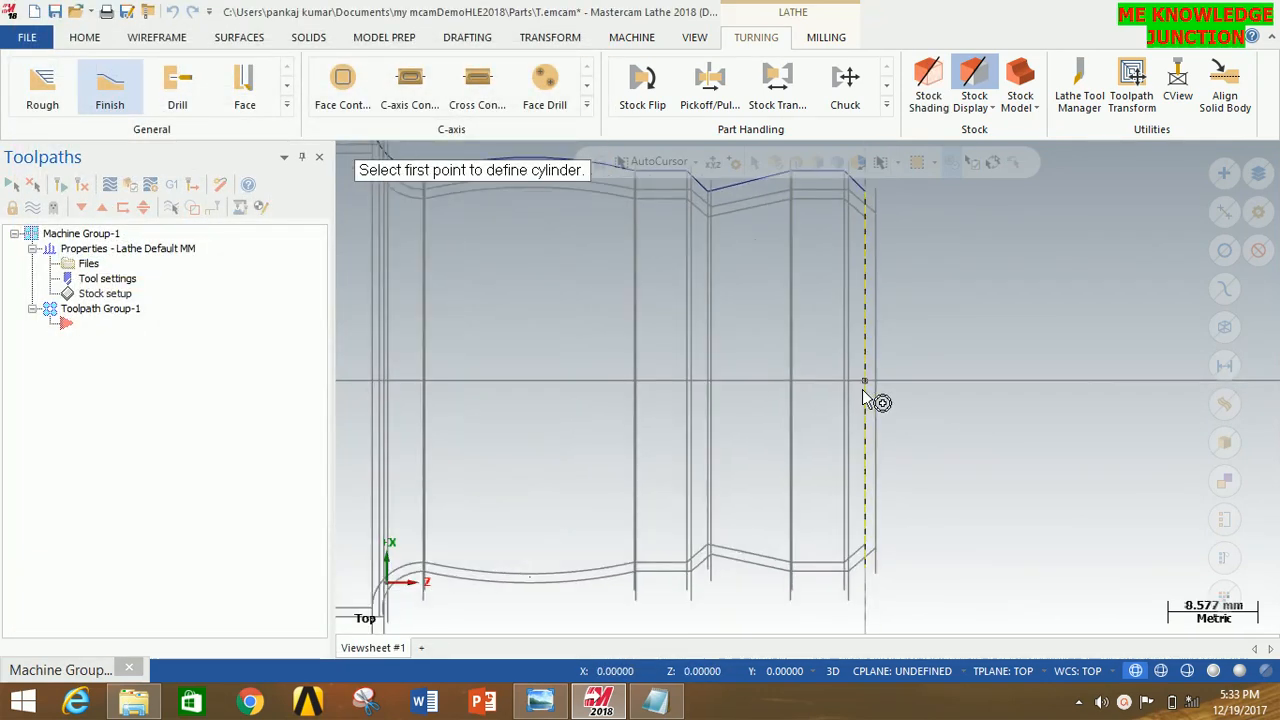
click(872, 388)
scroll(945, 365, down, 2)
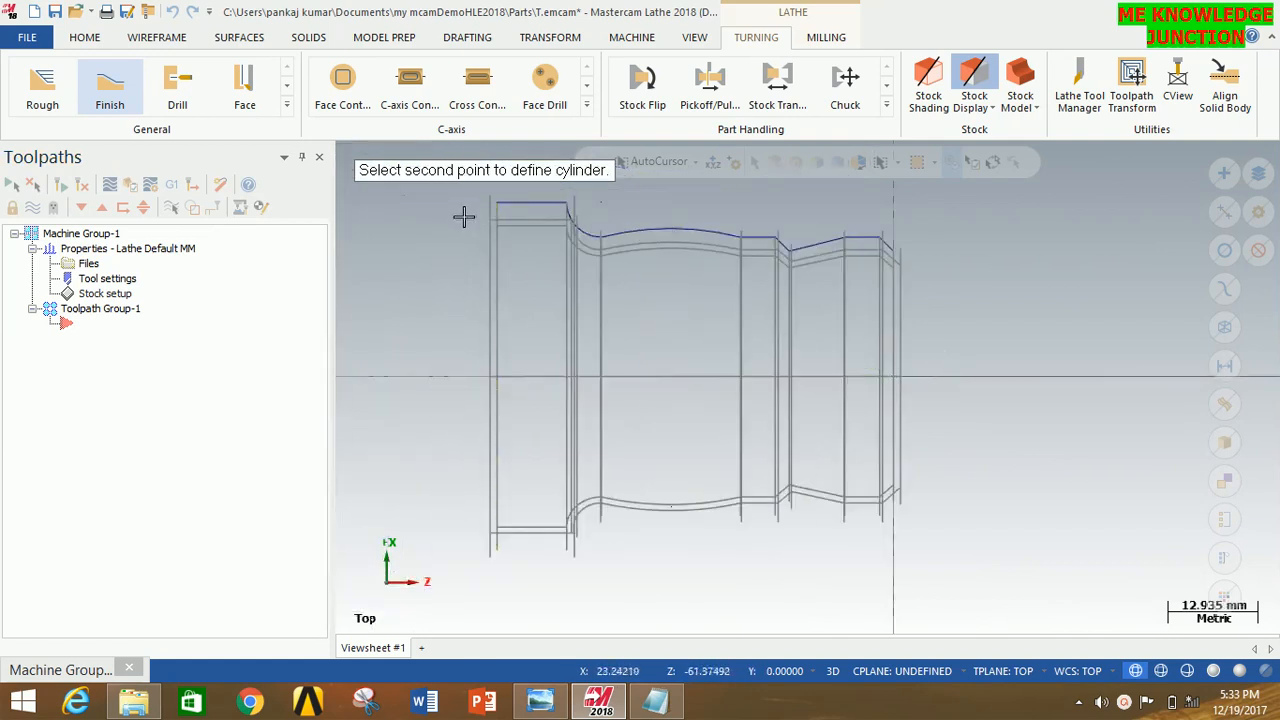
click(498, 204)
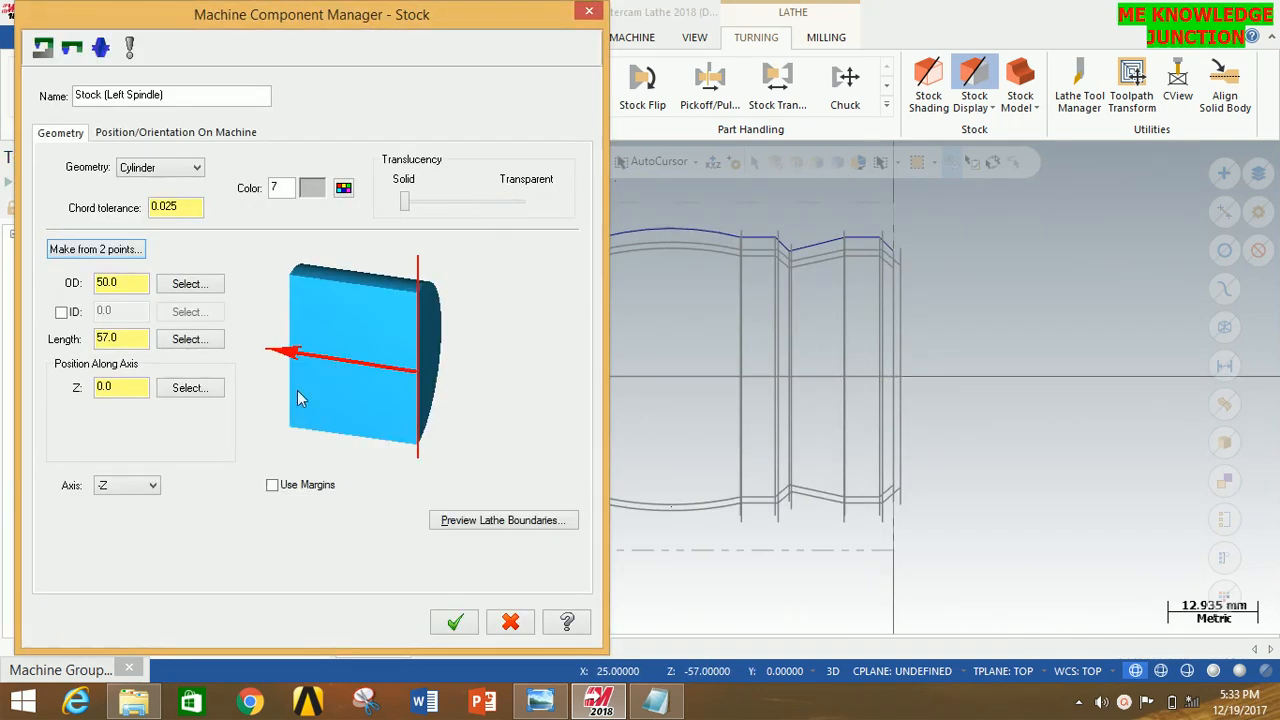
- Enable stock margins with a 5 mm OD margin, a 5 mm right margin and a left margin, and accept the stock
click(279, 489)
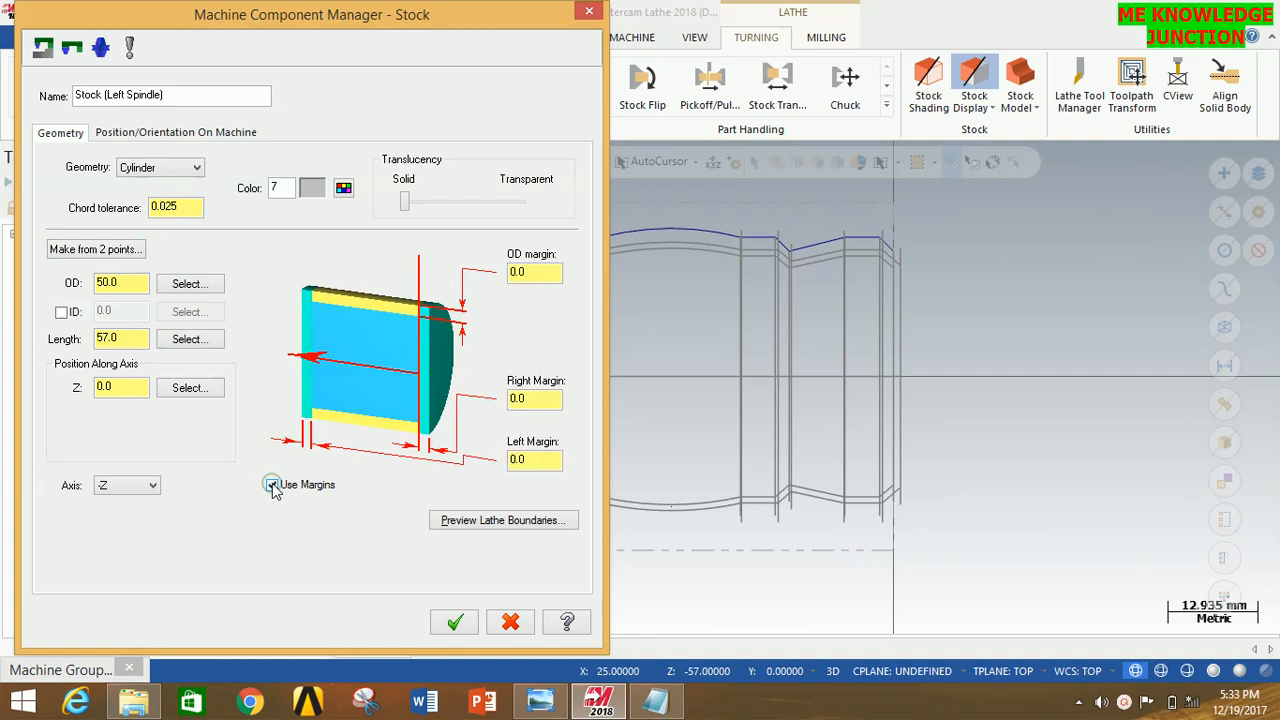
double_click(537, 274)
text(5)
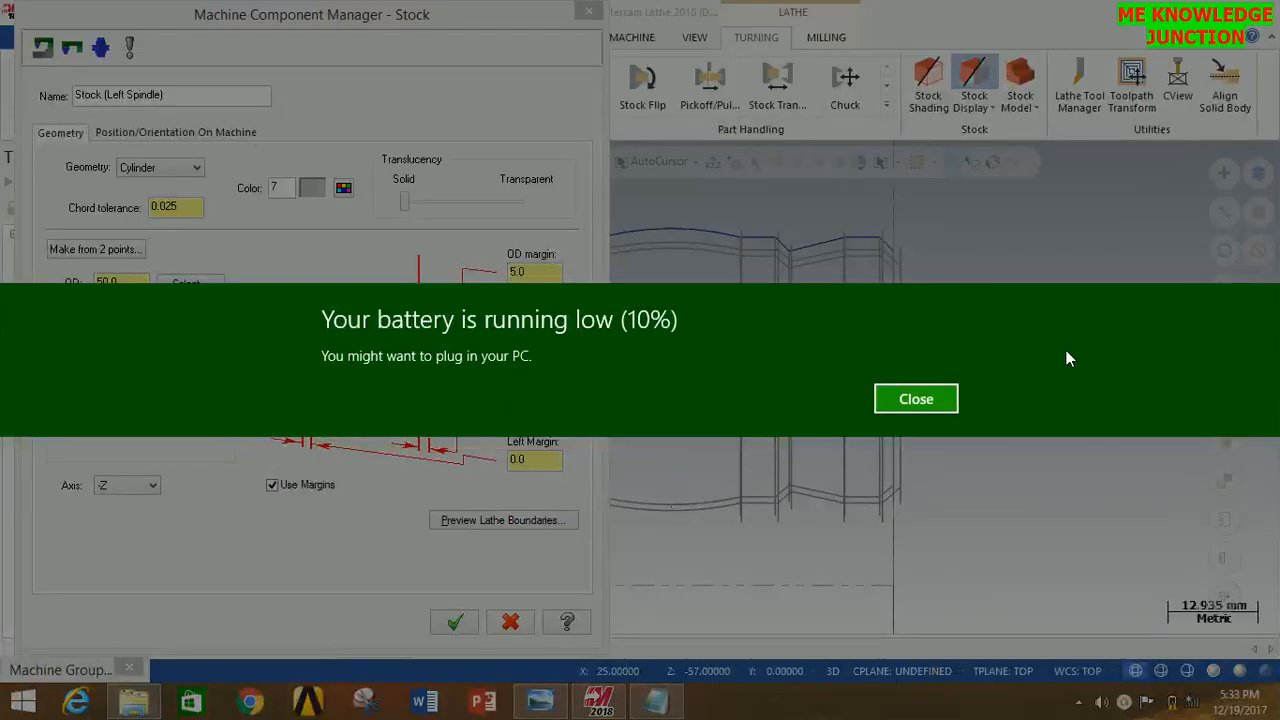
click(916, 399)
text(5)
key(Tab)
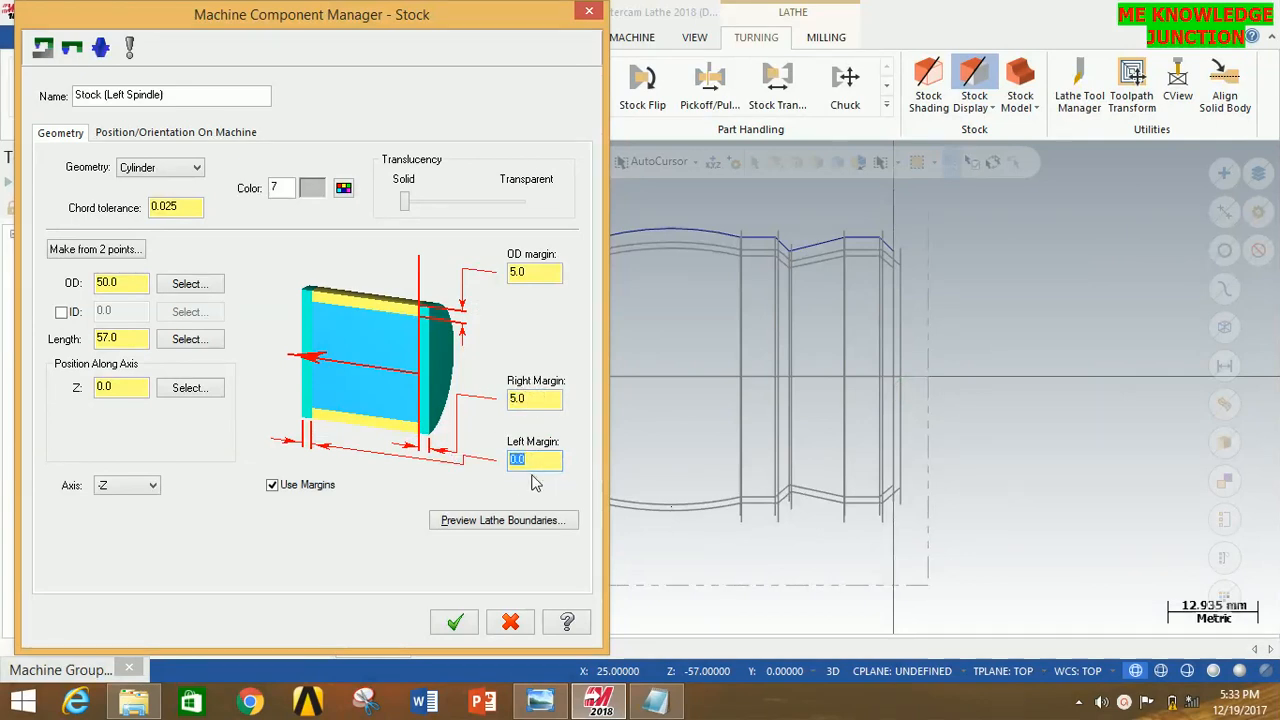
click(455, 623)
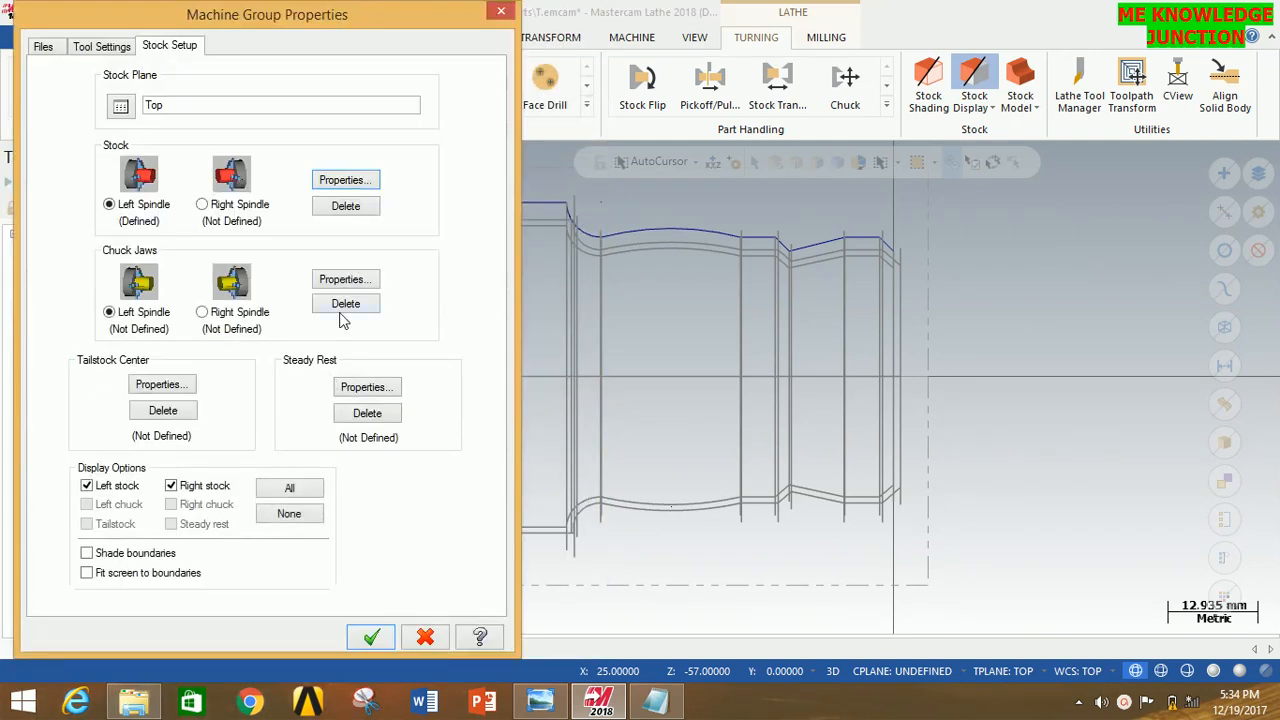
- Position the left spindle's chuck jaws from the stock with a 10 mm grip length and accept the machine group properties
click(345, 280)
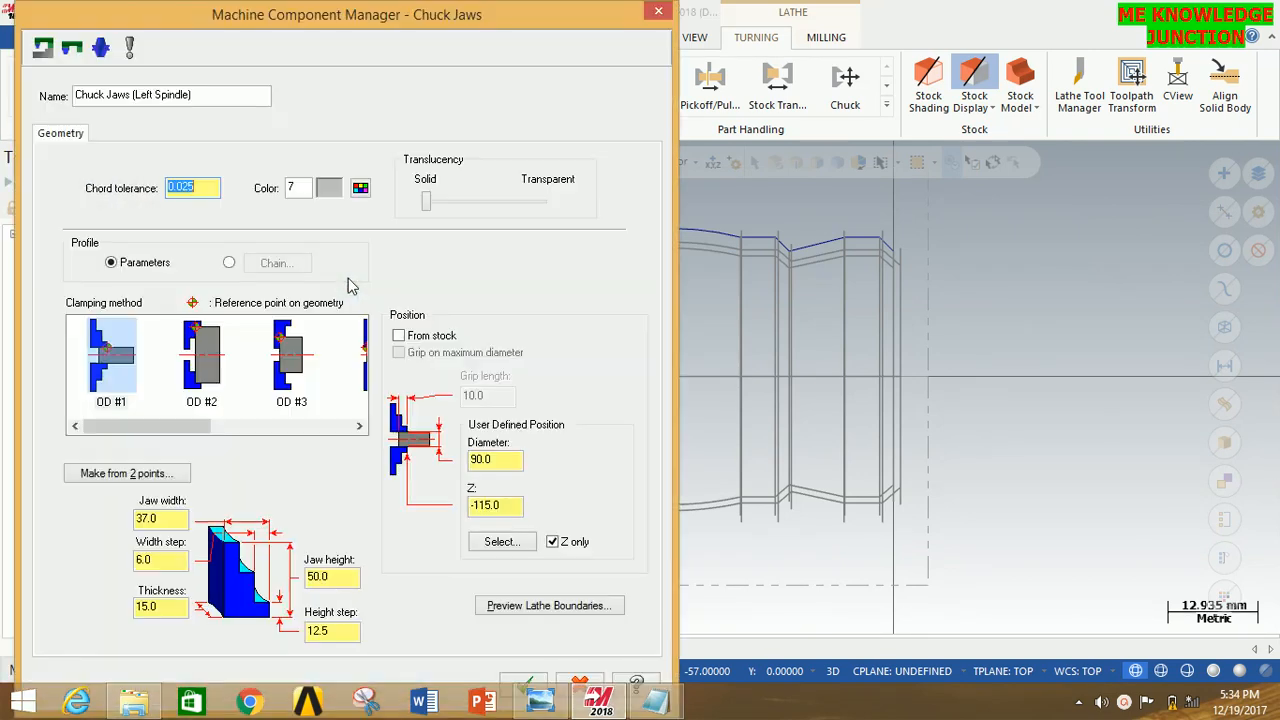
click(399, 336)
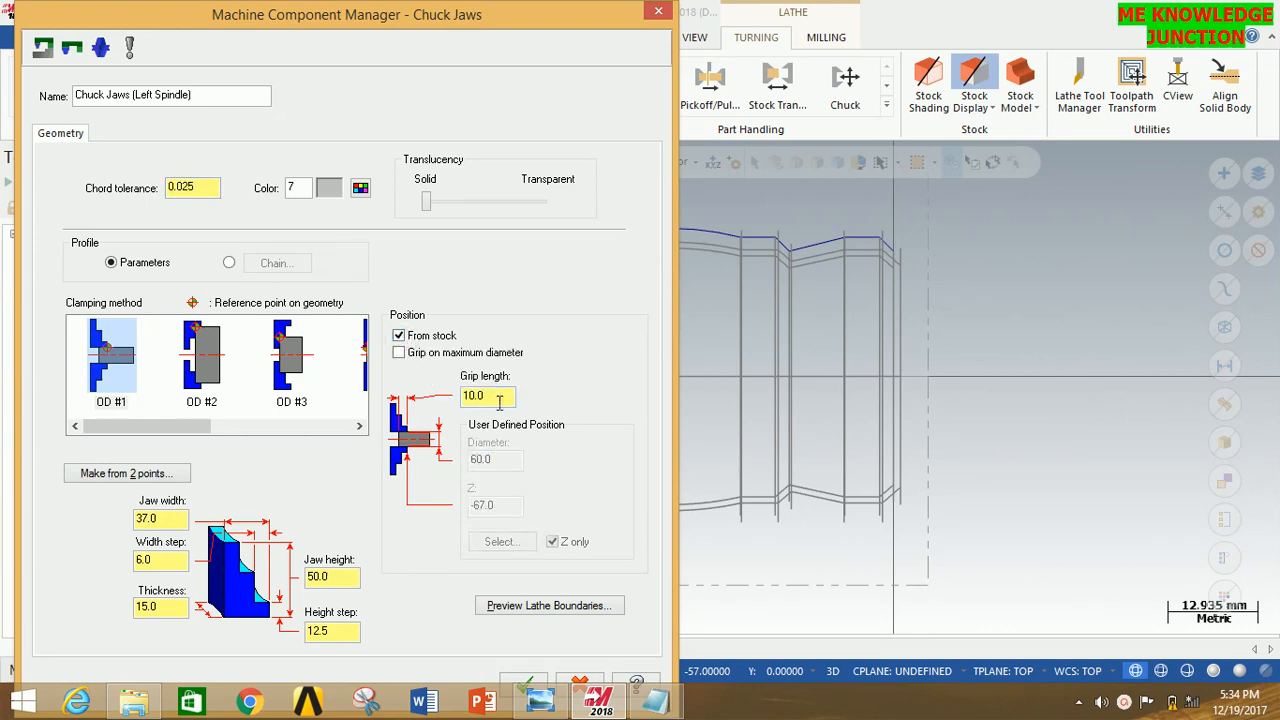
click(529, 682)
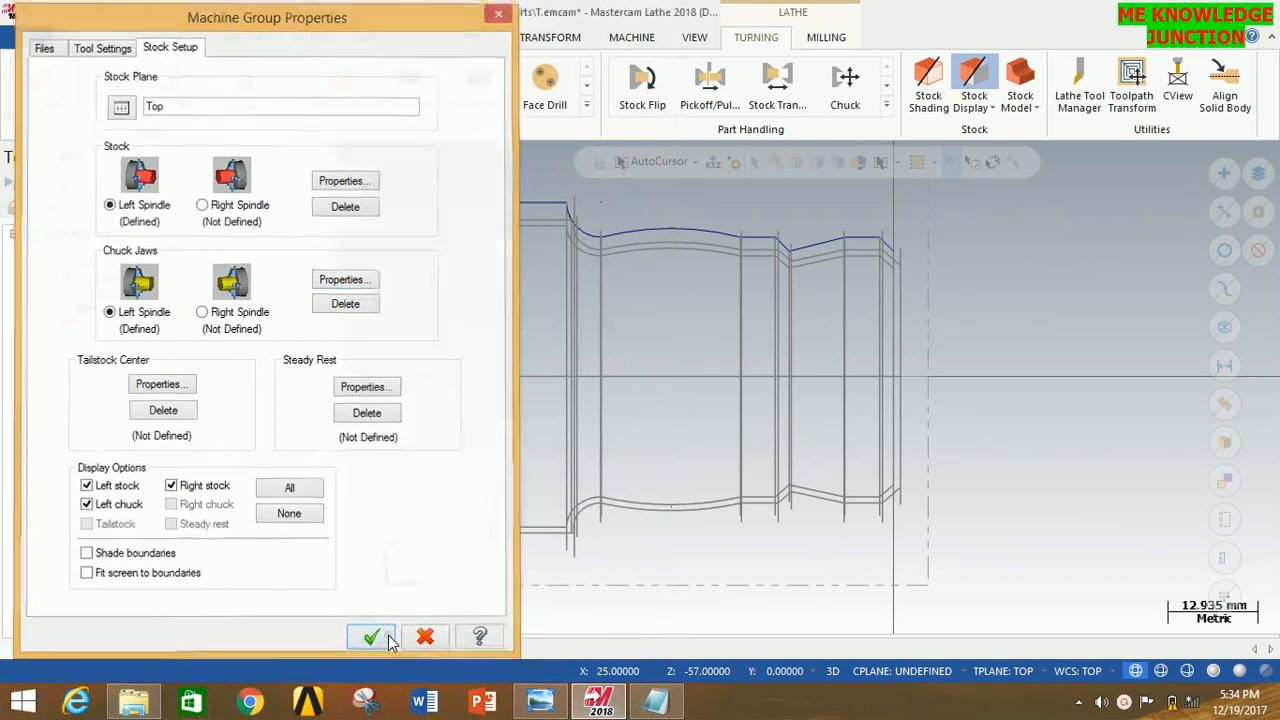
click(385, 638)
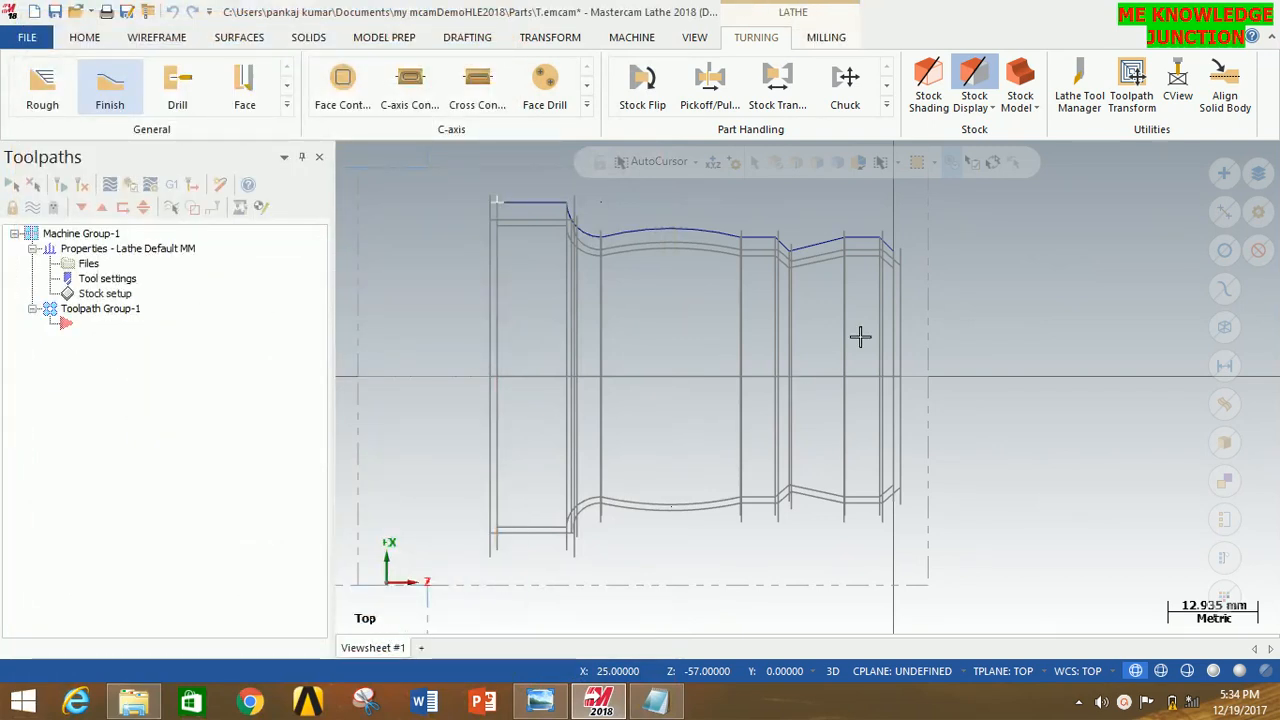
scroll(857, 338, down, 4)
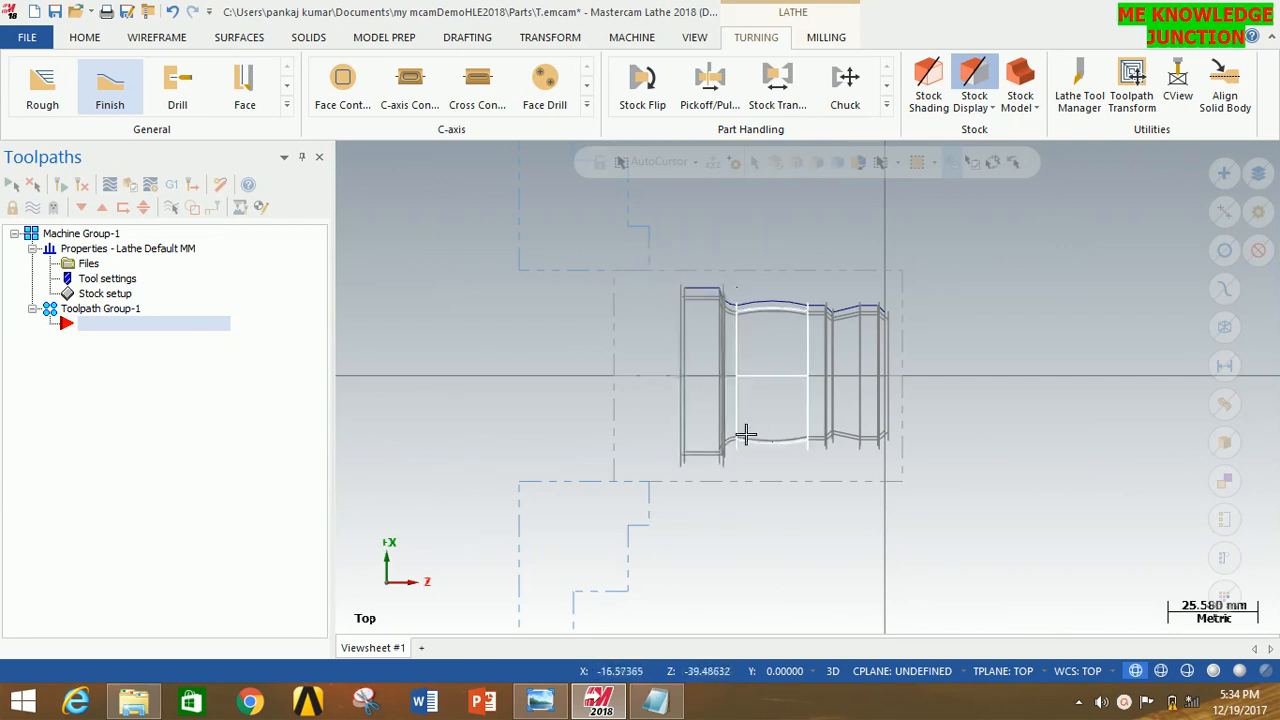
click(1104, 703)
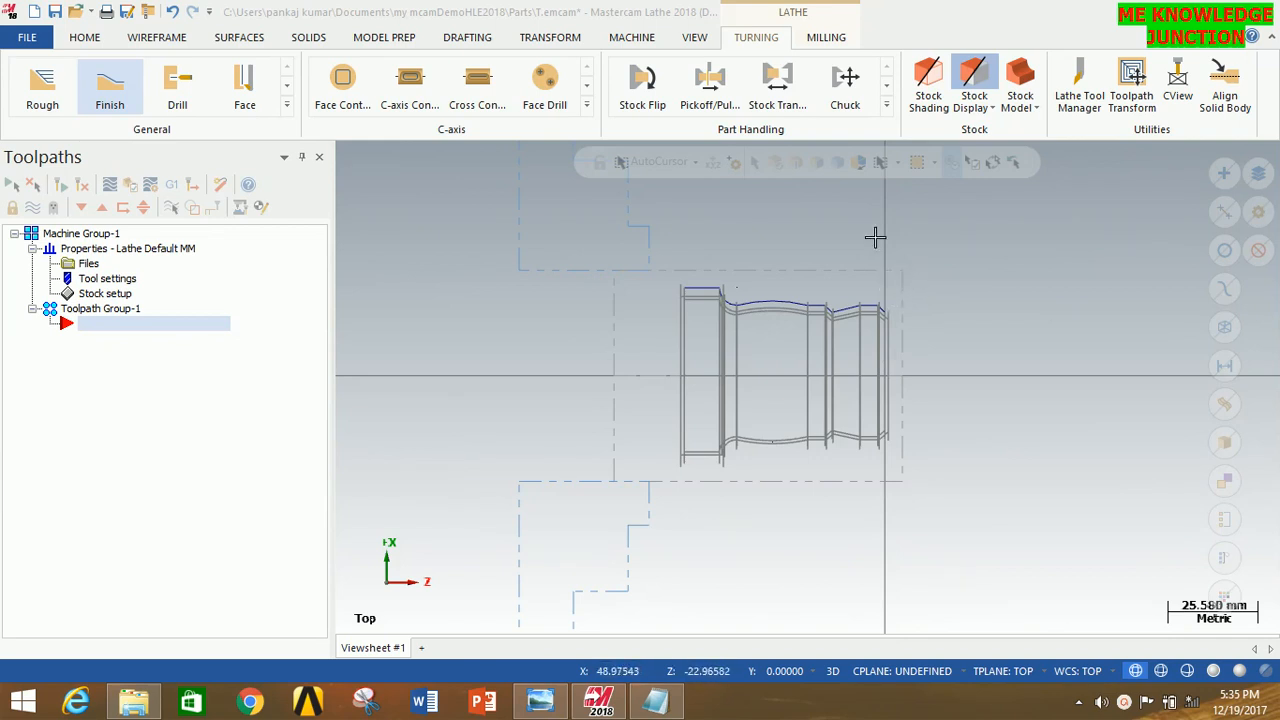
- Create a face toolpath with the T3131 rough face right tool, finish stepover 0.5 and a maximum of 10 finish passes
click(249, 87)
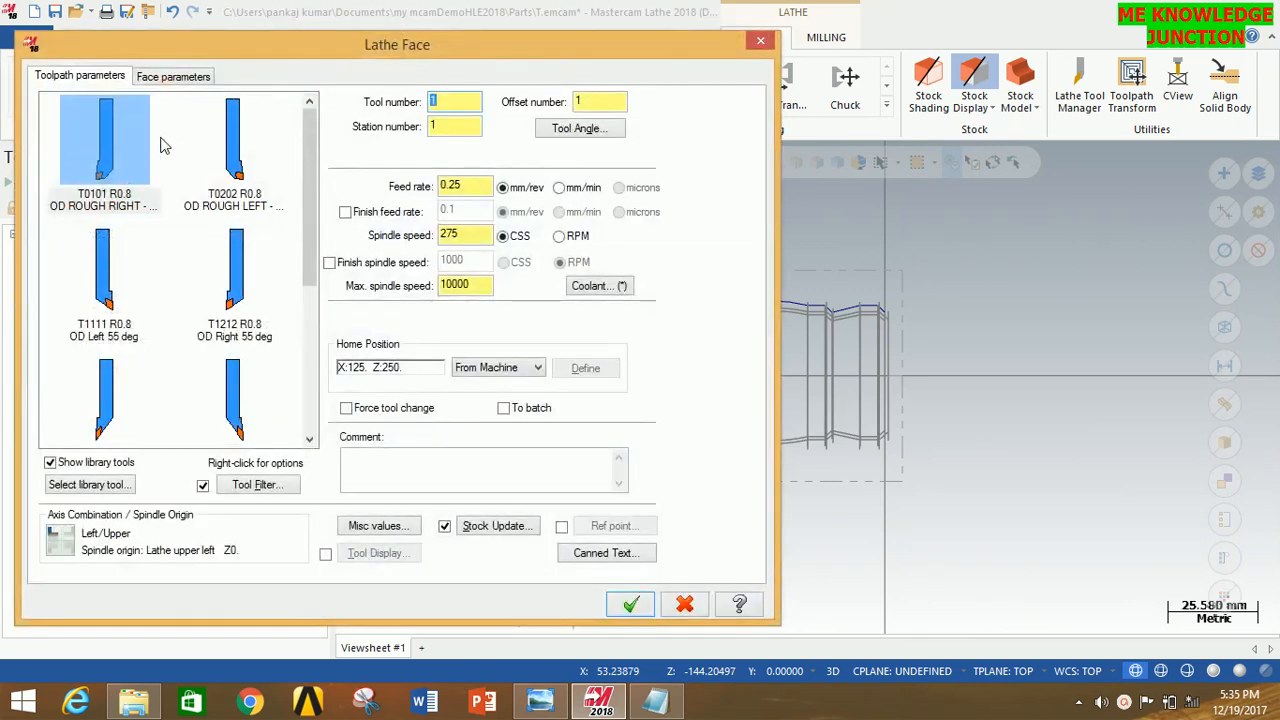
scroll(157, 297, down, 5)
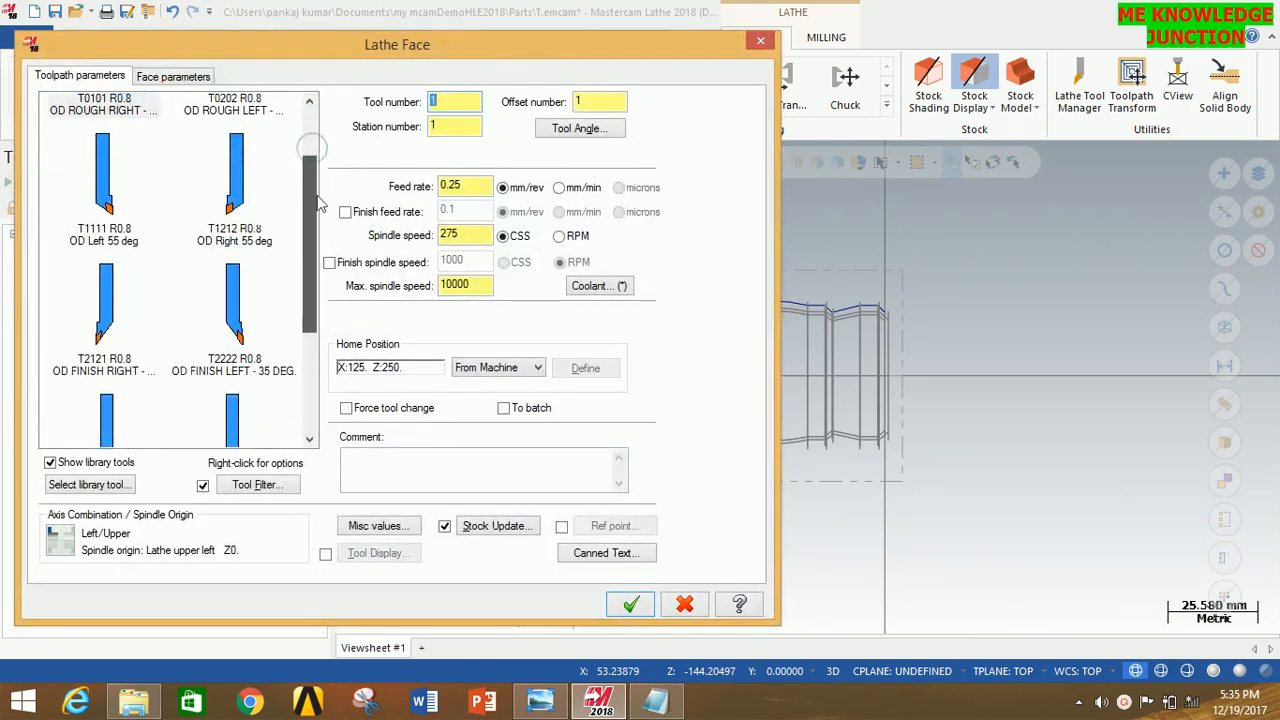
click(108, 300)
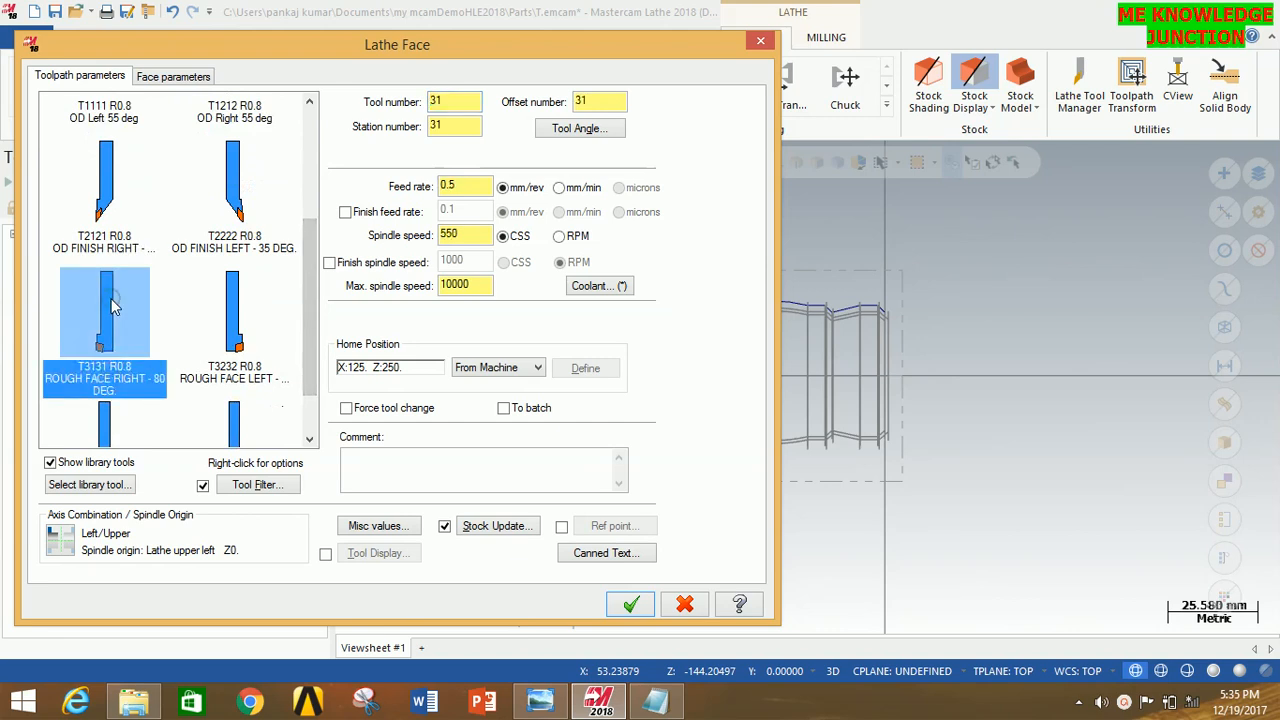
click(155, 76)
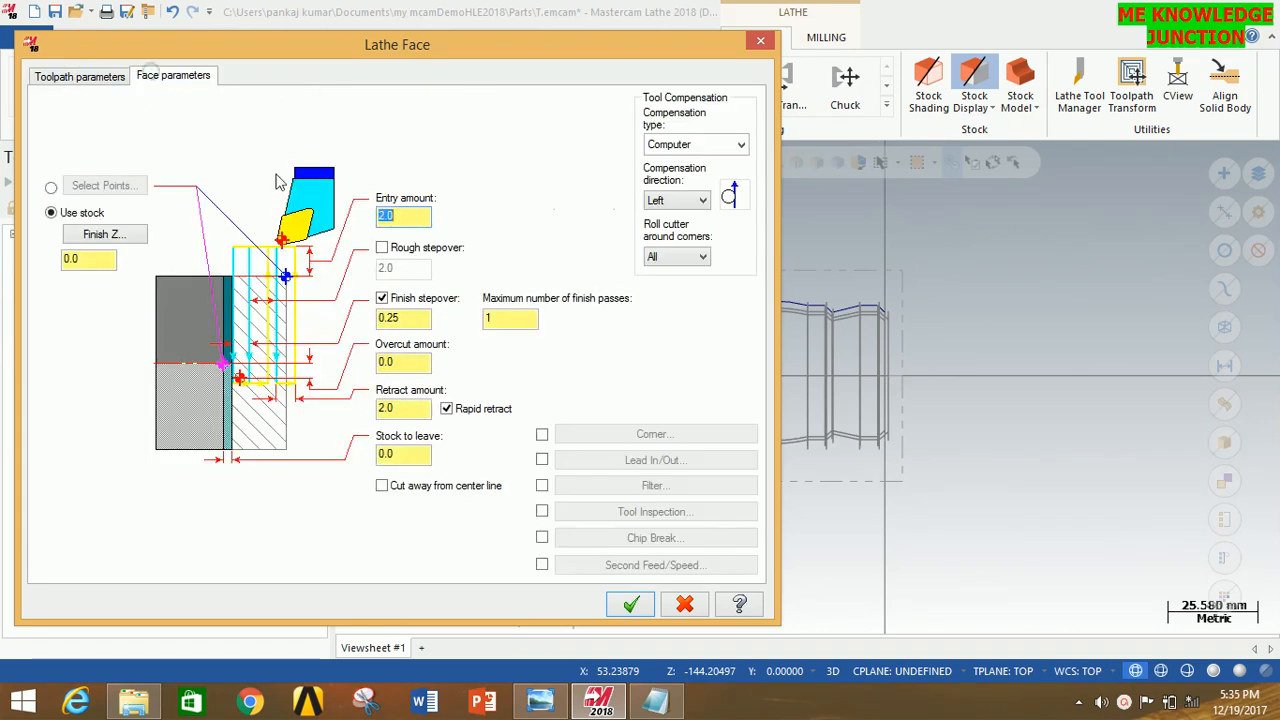
double_click(414, 317)
text(0.5)
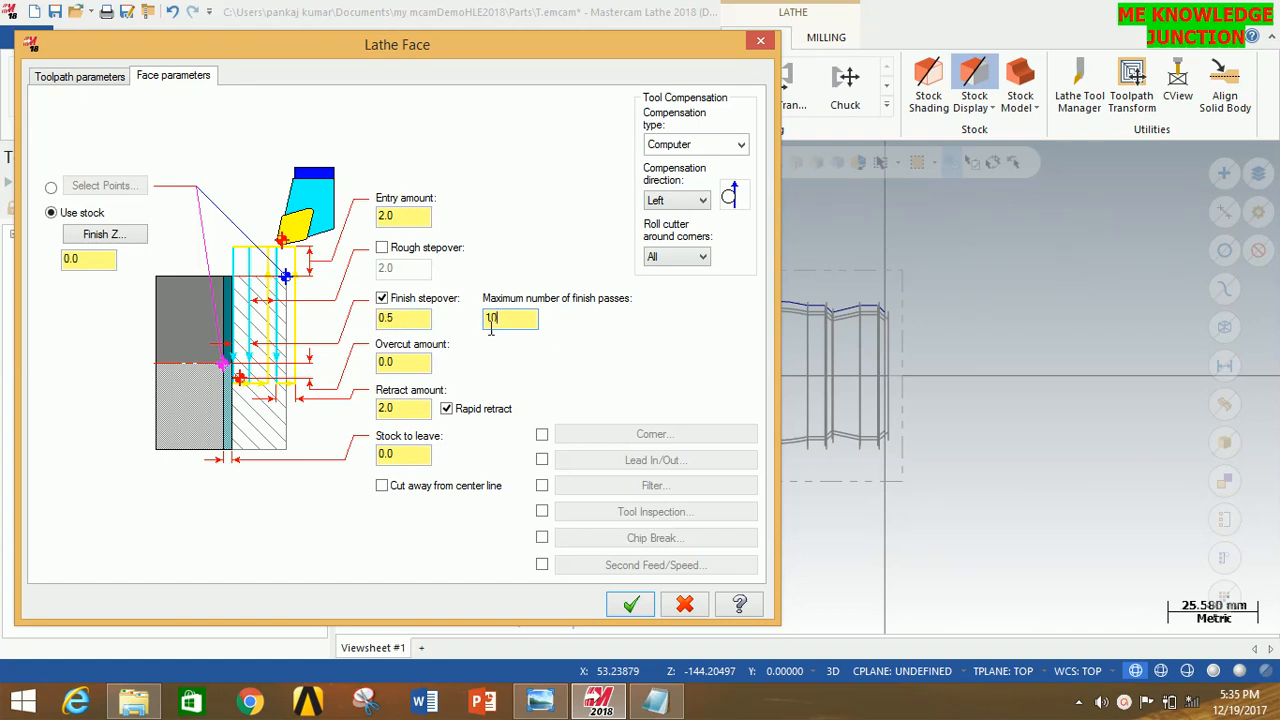
click(620, 606)
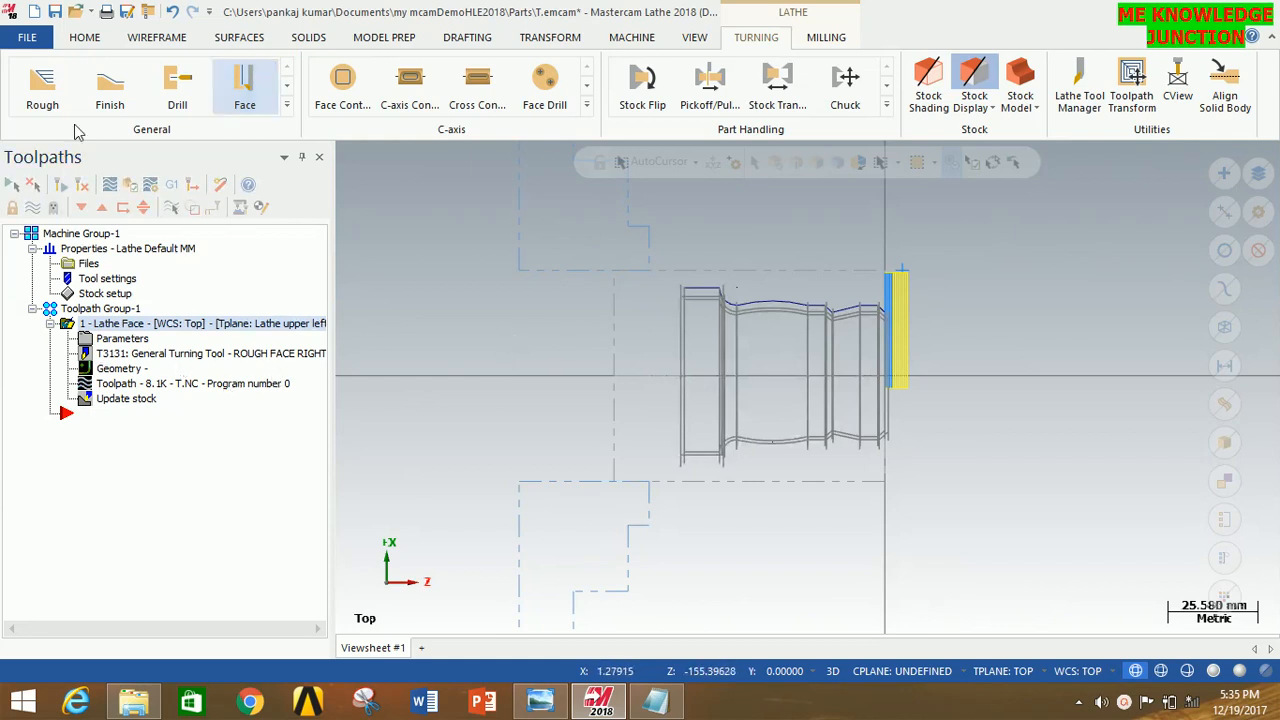
- Start a rough toolpath and chain the outer profile from the front-end chamfer to the large-diameter line beside the chuck
click(45, 96)
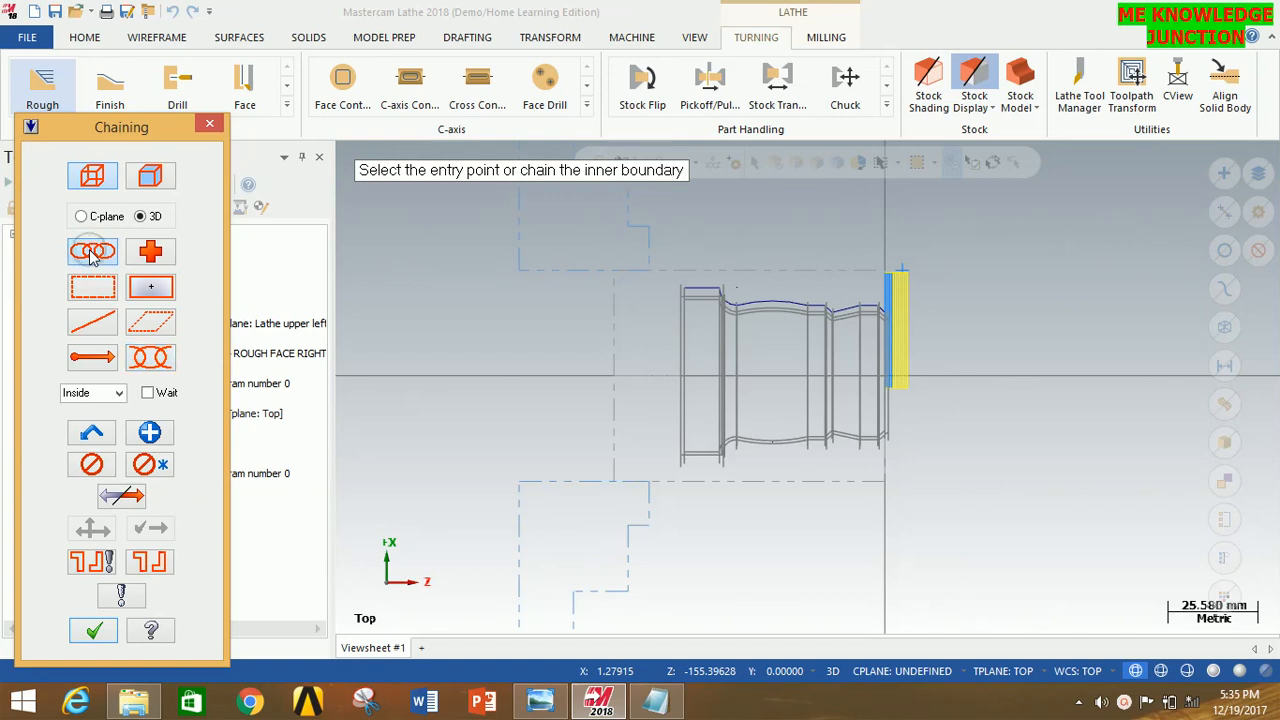
scroll(863, 310, up, 1)
scroll(863, 310, up, 1)
click(845, 312)
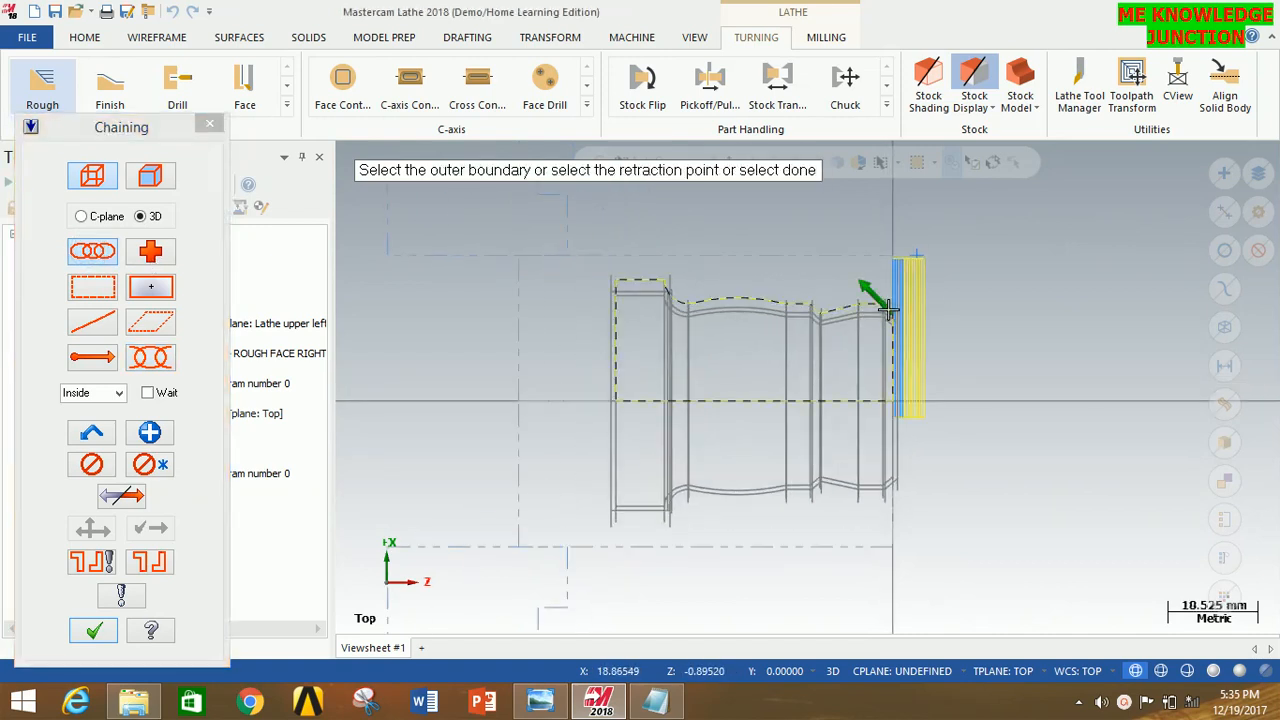
click(640, 280)
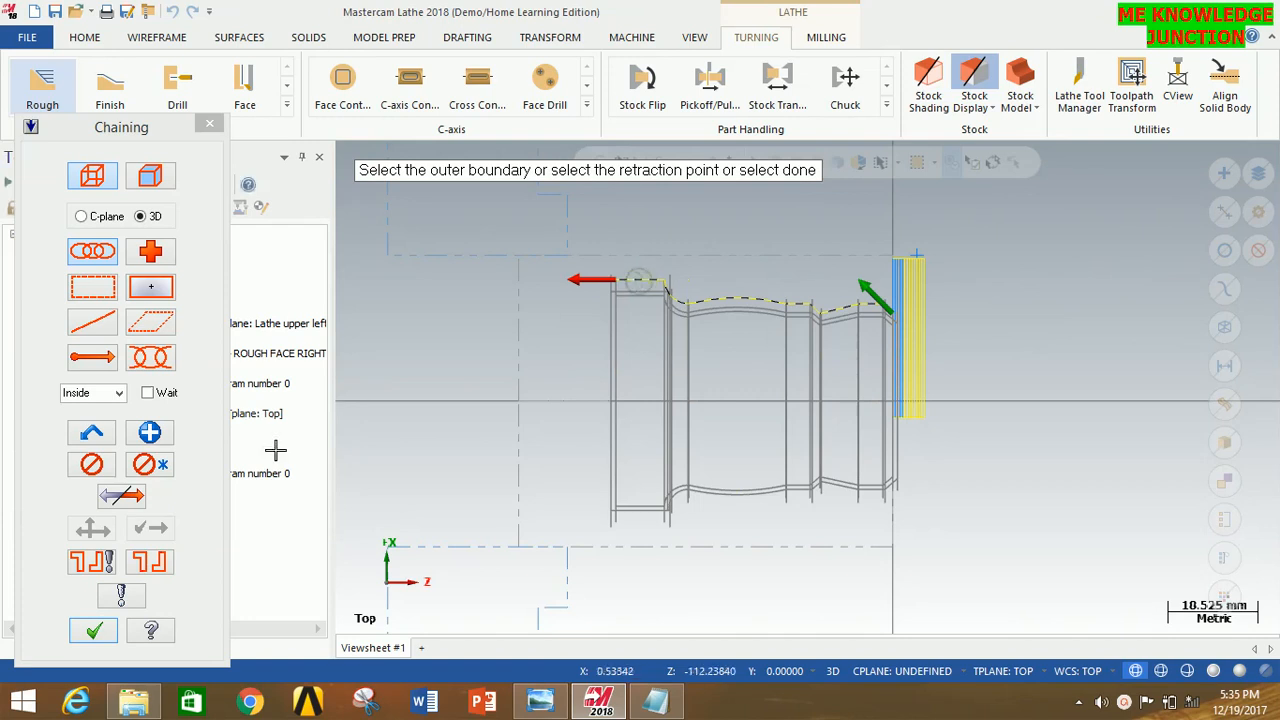
click(91, 631)
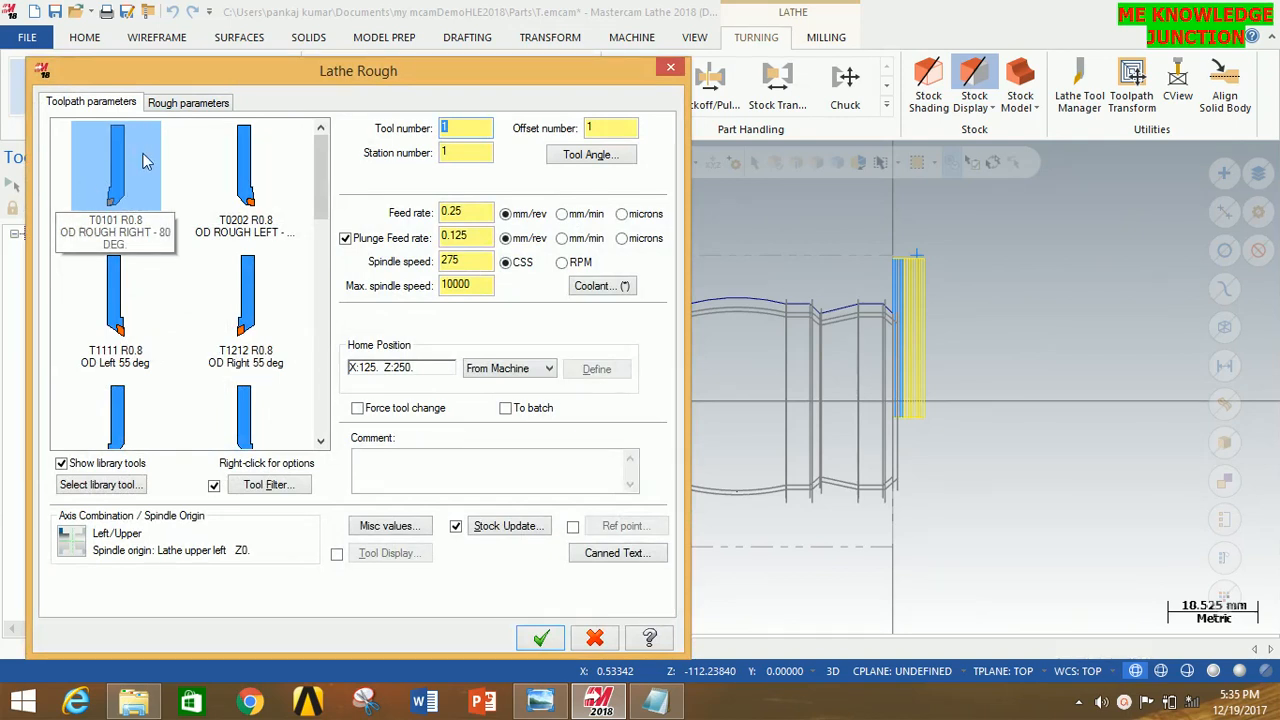
- Set the rough toolpath's stock recognition to use stock for outer boundary and generate it with tool T0101
click(200, 103)
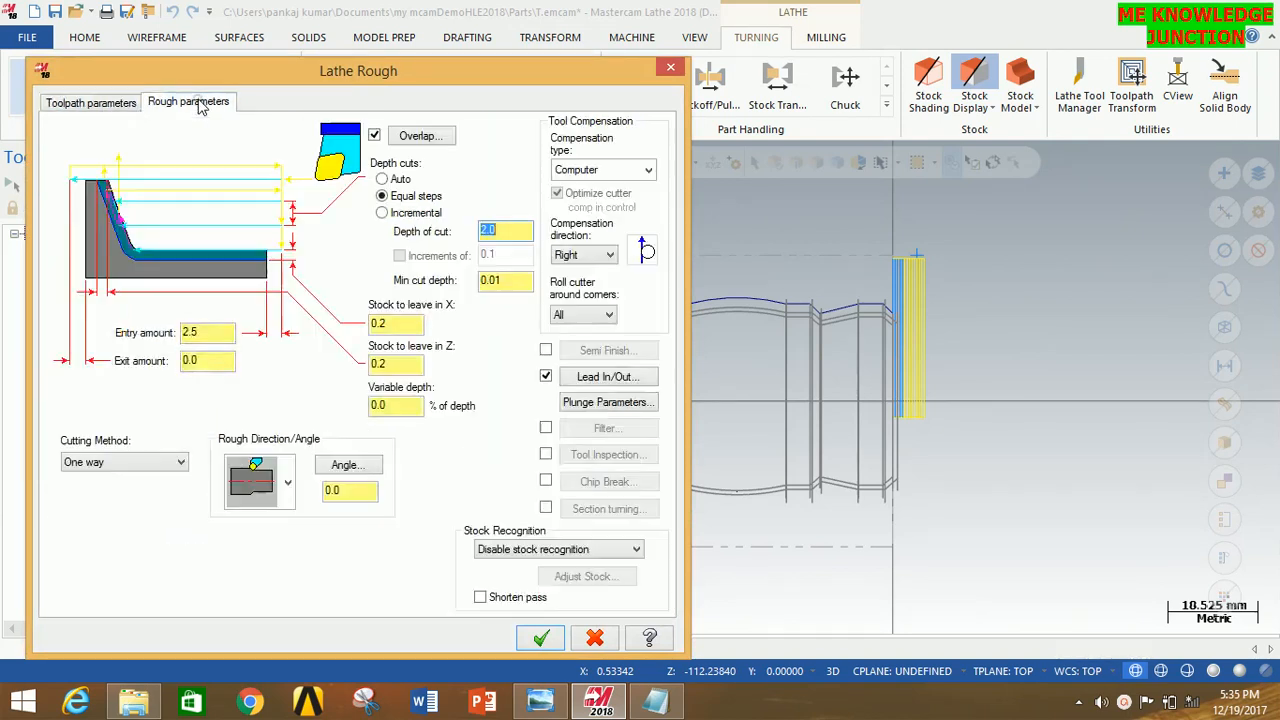
click(505, 553)
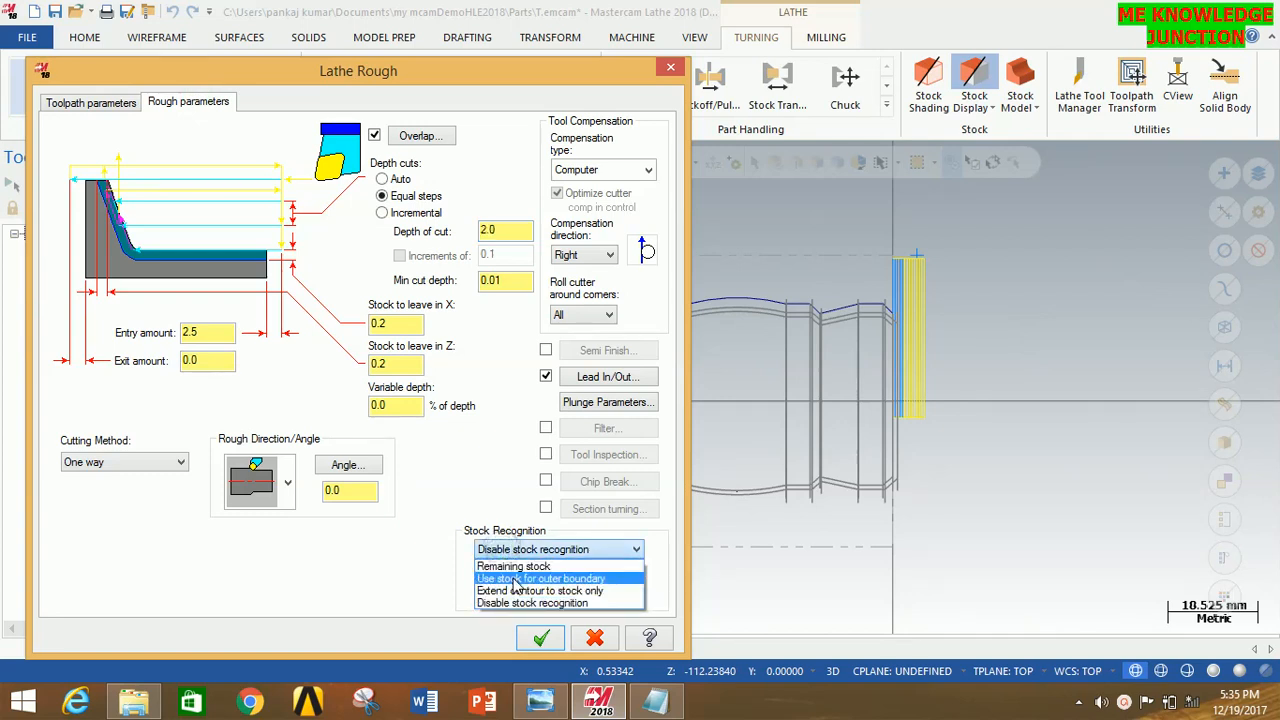
click(514, 579)
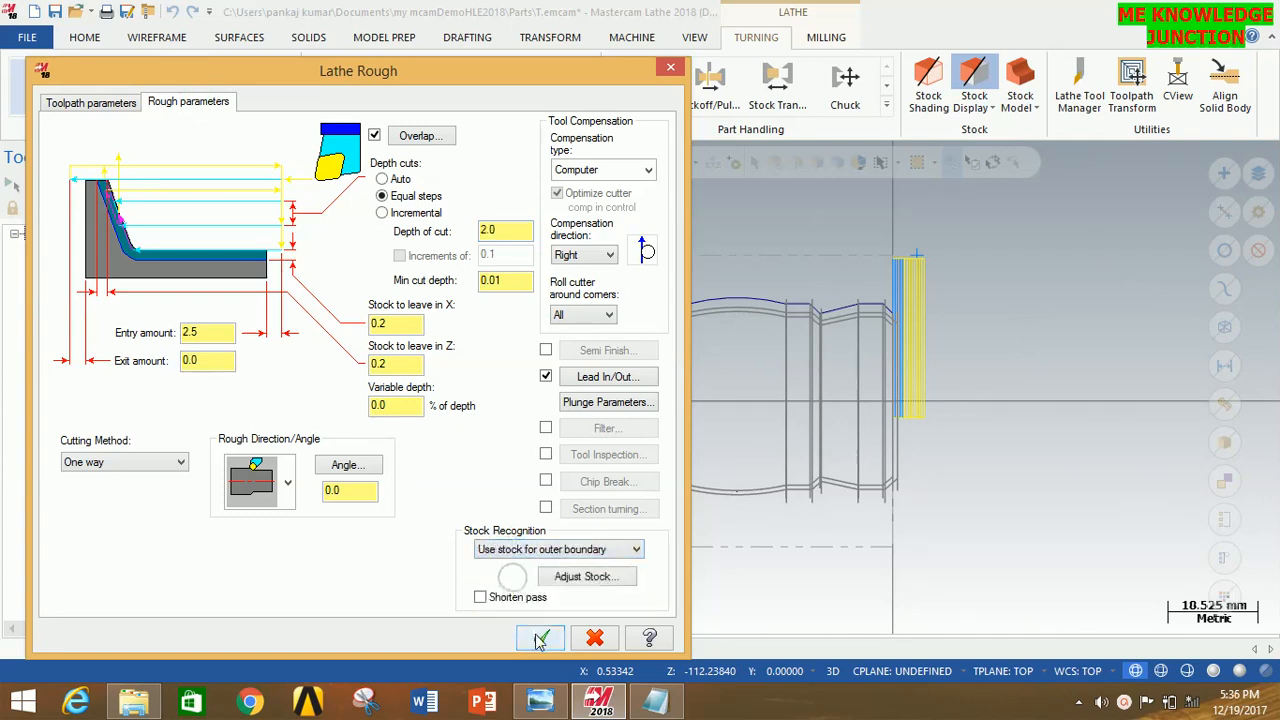
click(540, 638)
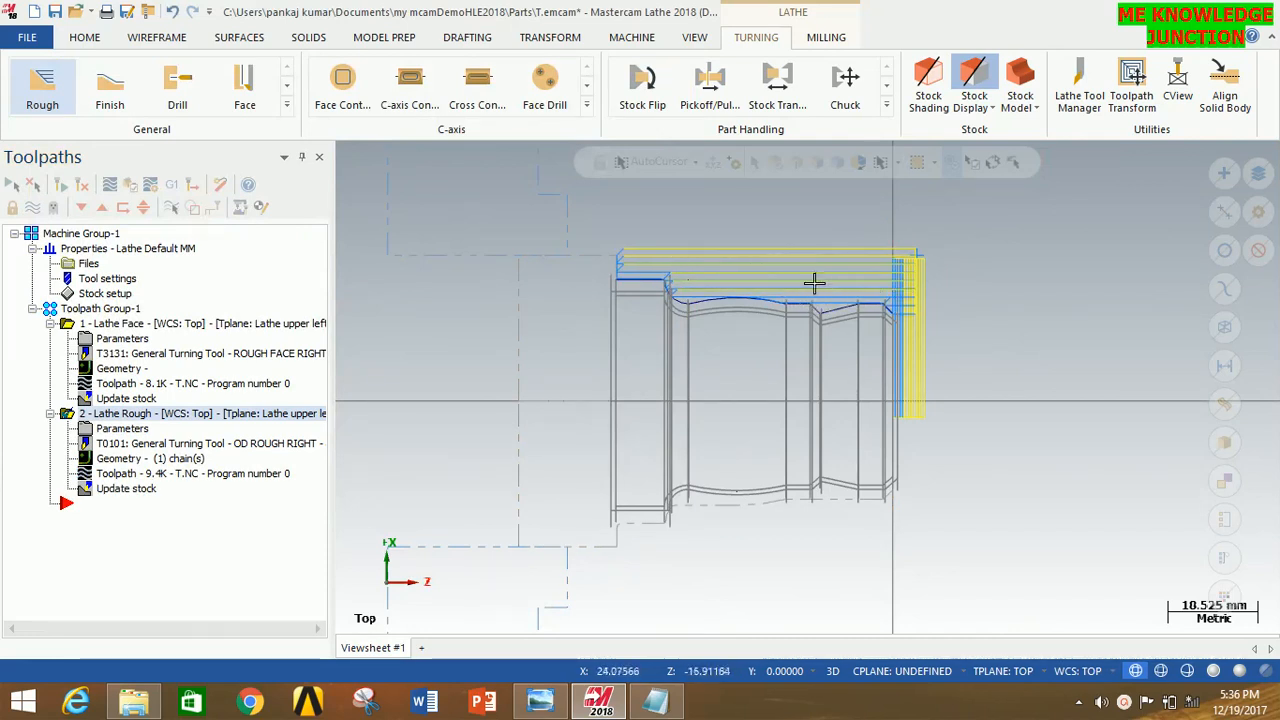
- Create a chain groove toolpath over the V-shaped recess's two sloped lines, using the T4141 OD groove center narrow tool
scroll(706, 309, up, 4)
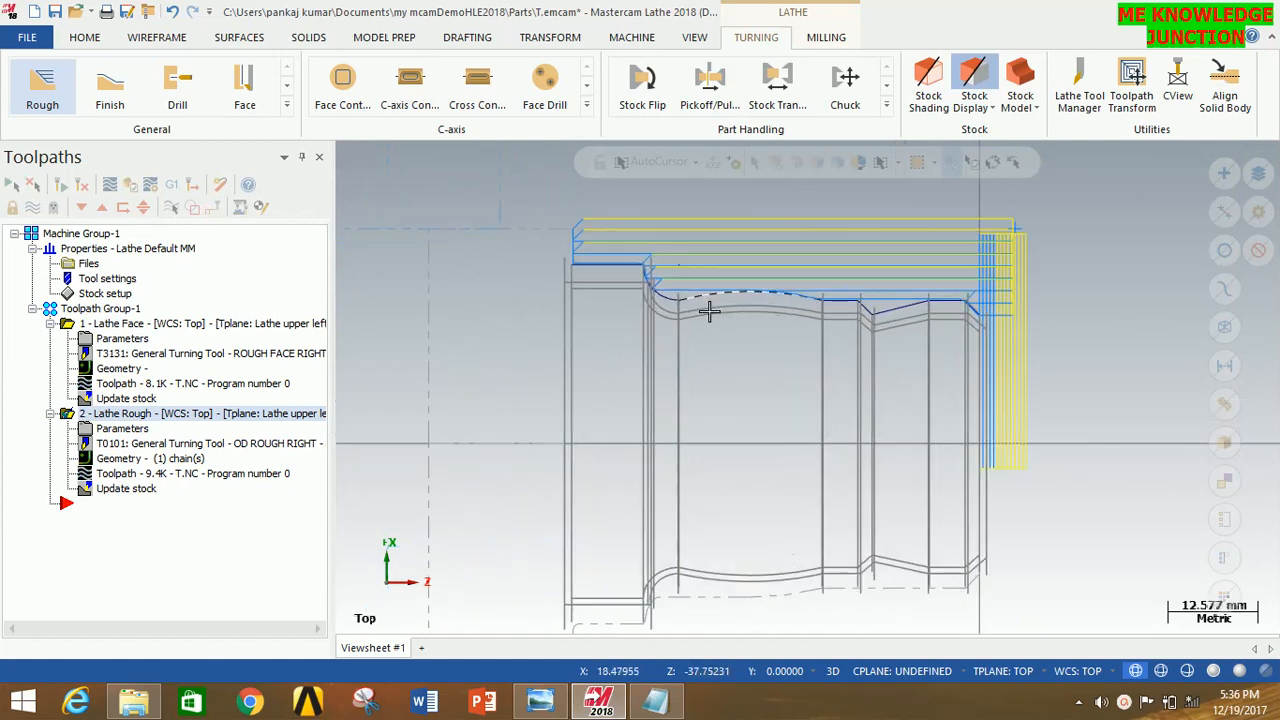
scroll(708, 311, up, 1)
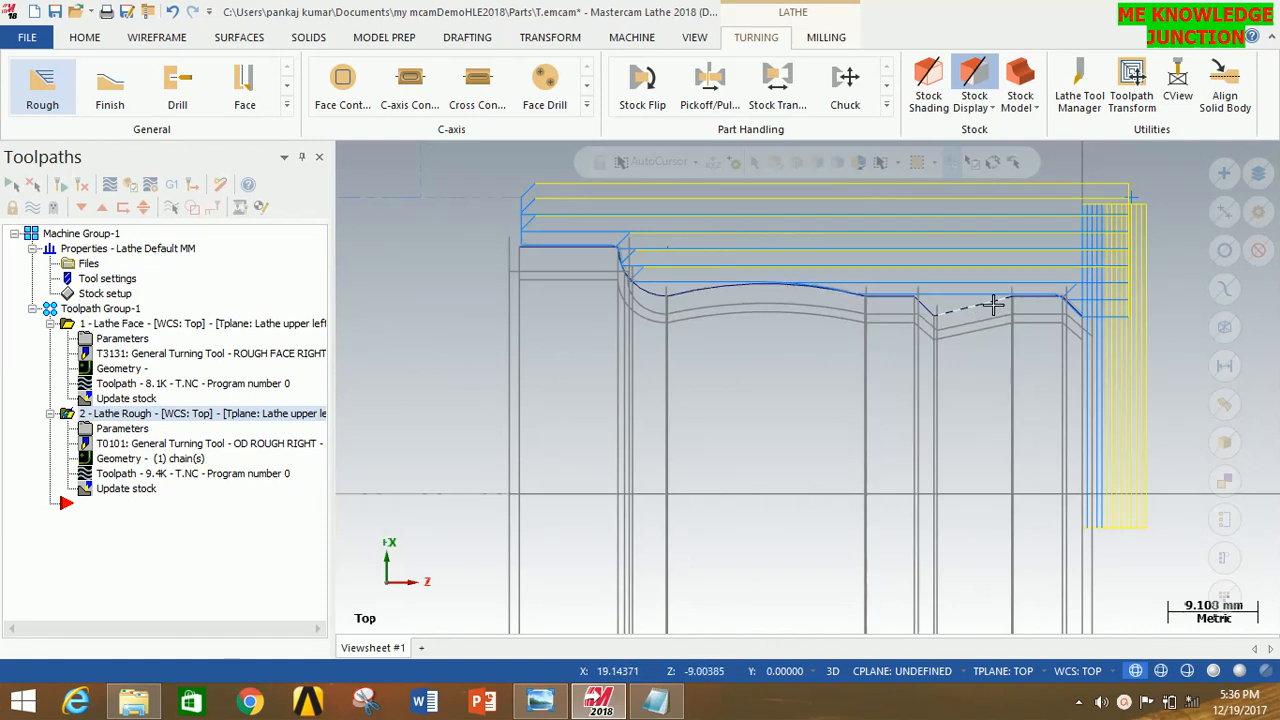
click(287, 105)
click(110, 165)
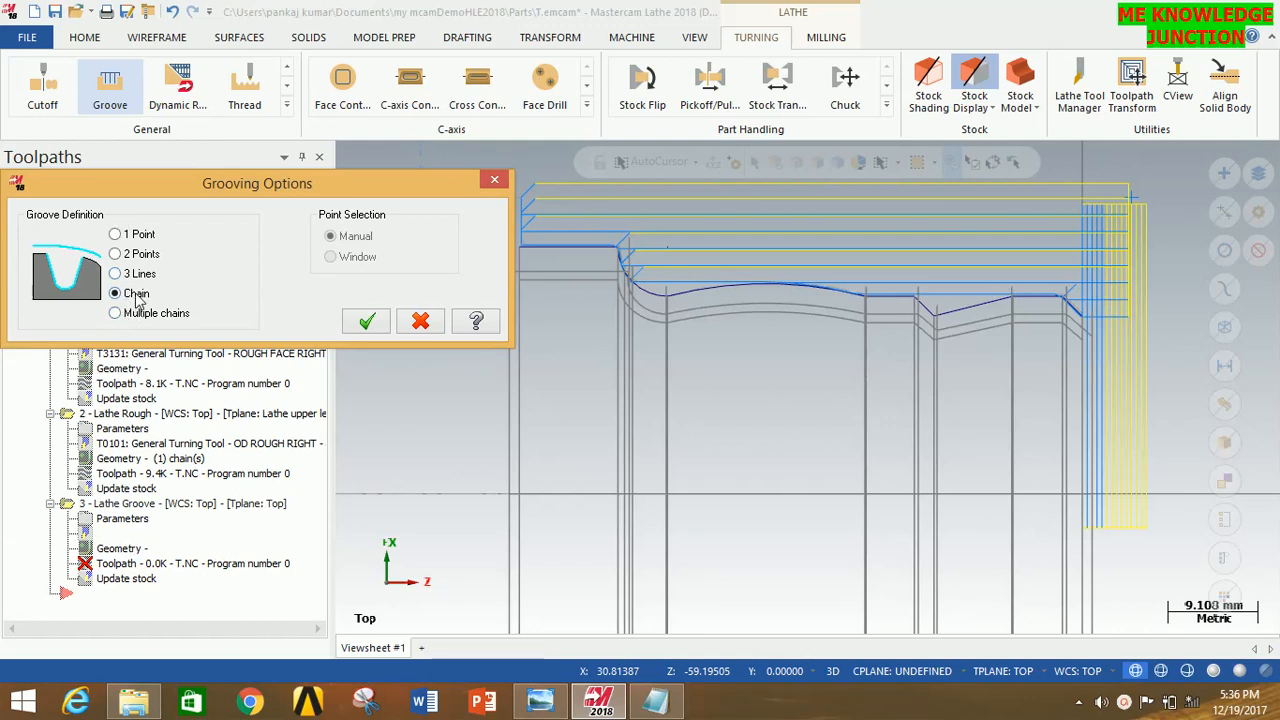
click(358, 327)
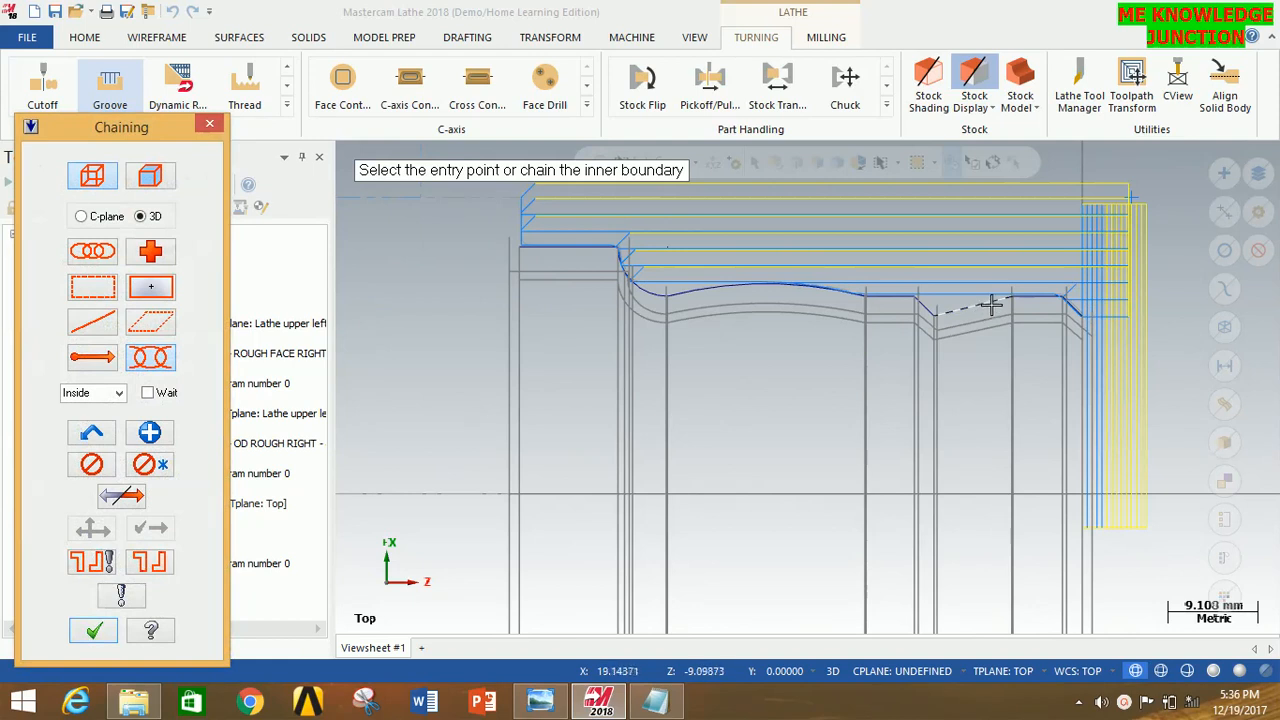
click(993, 302)
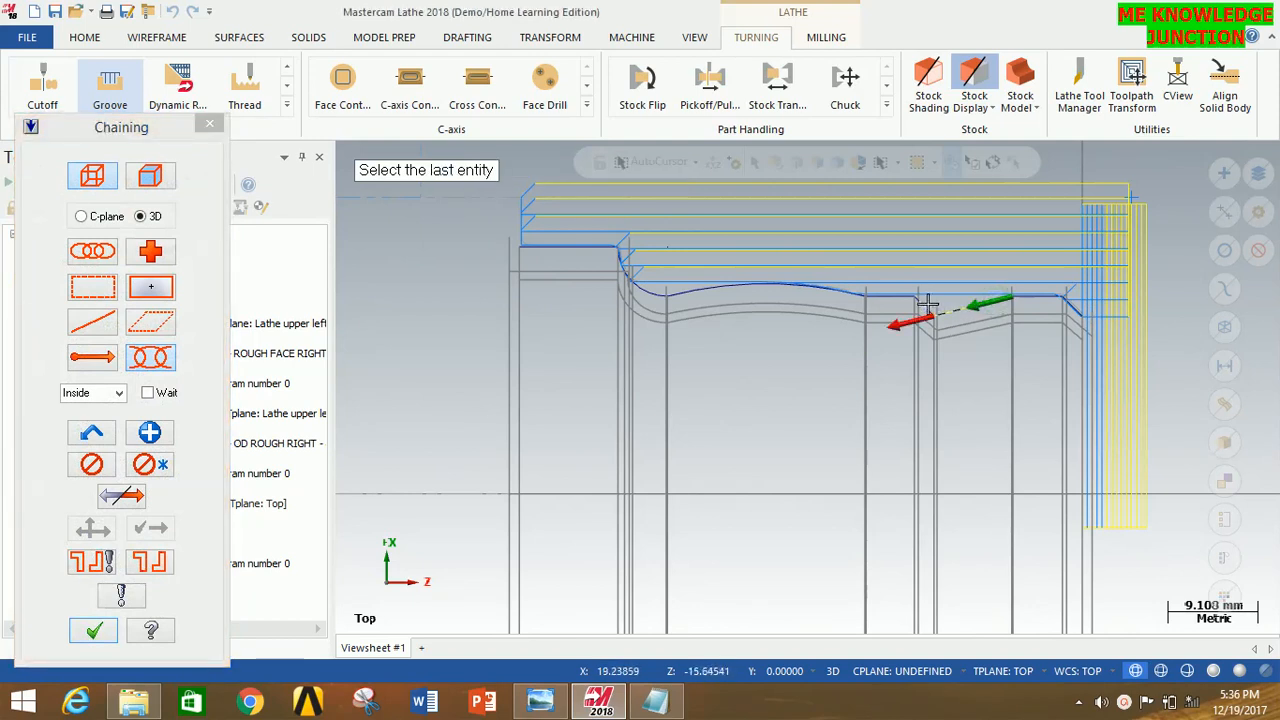
click(928, 305)
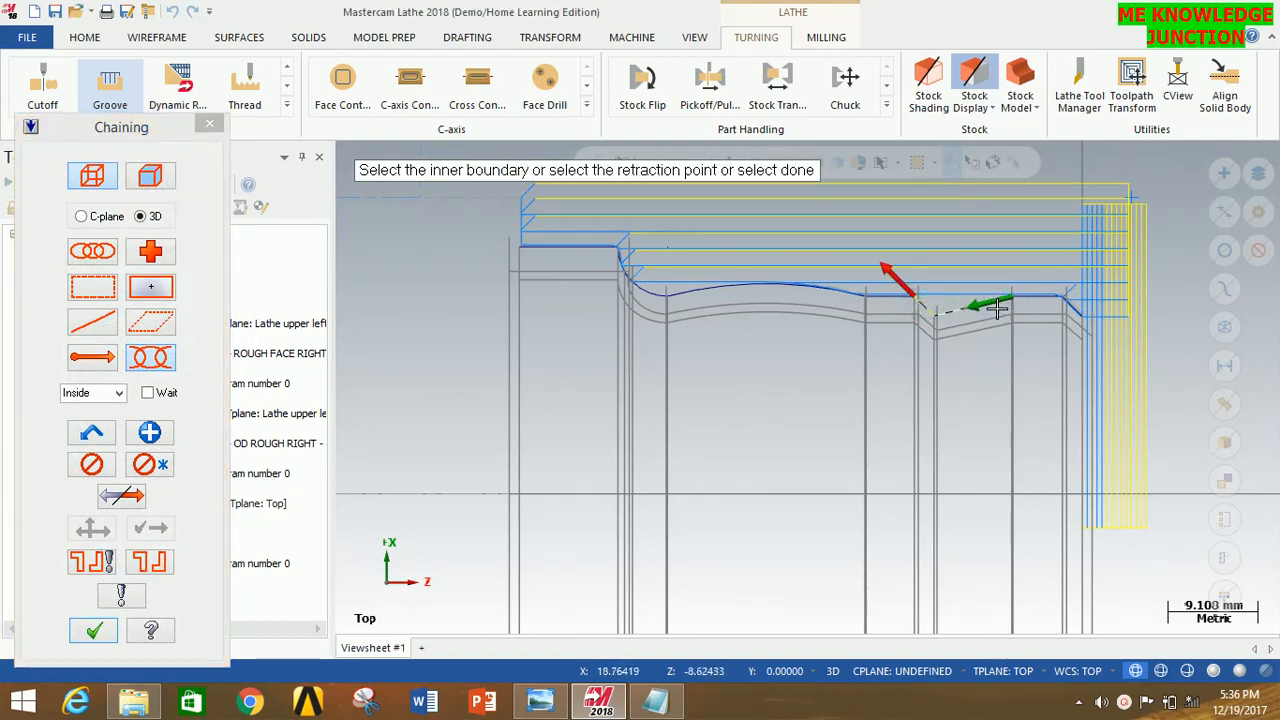
click(93, 632)
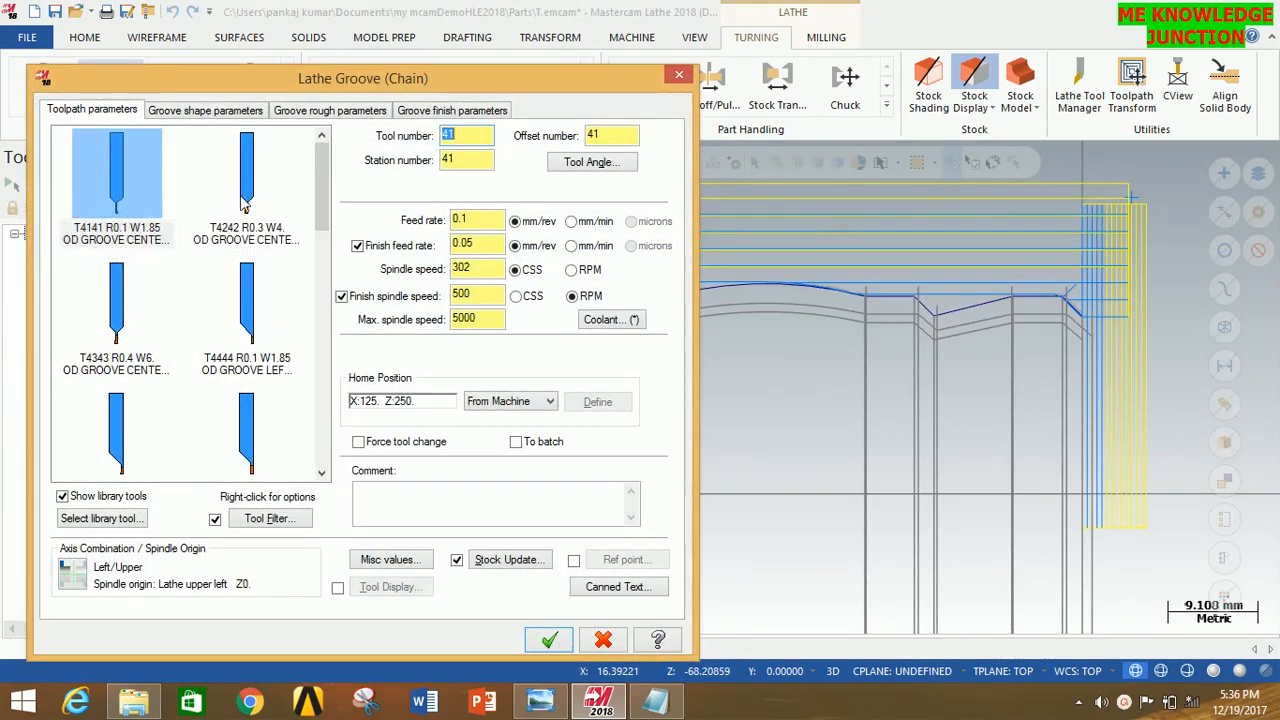
click(550, 640)
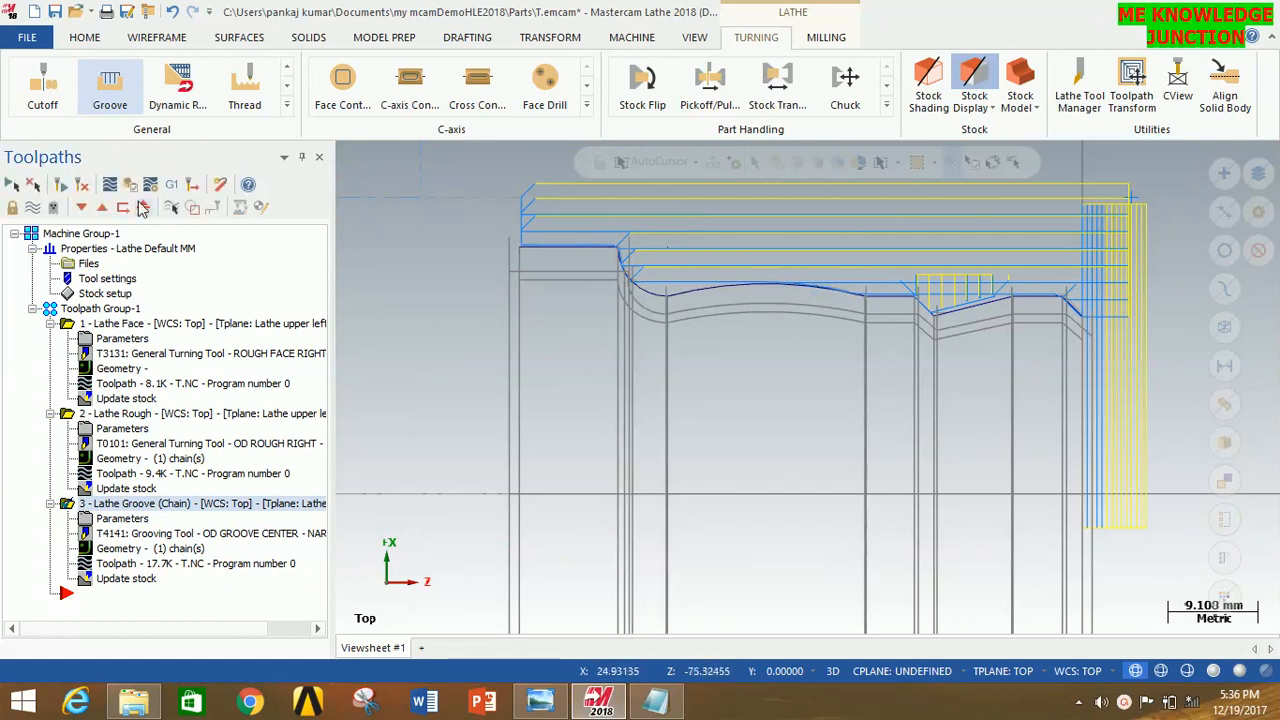
- Start another chain groove toolpath and chain the long shallow arc through to the fillet arc at the large shoulder
click(112, 93)
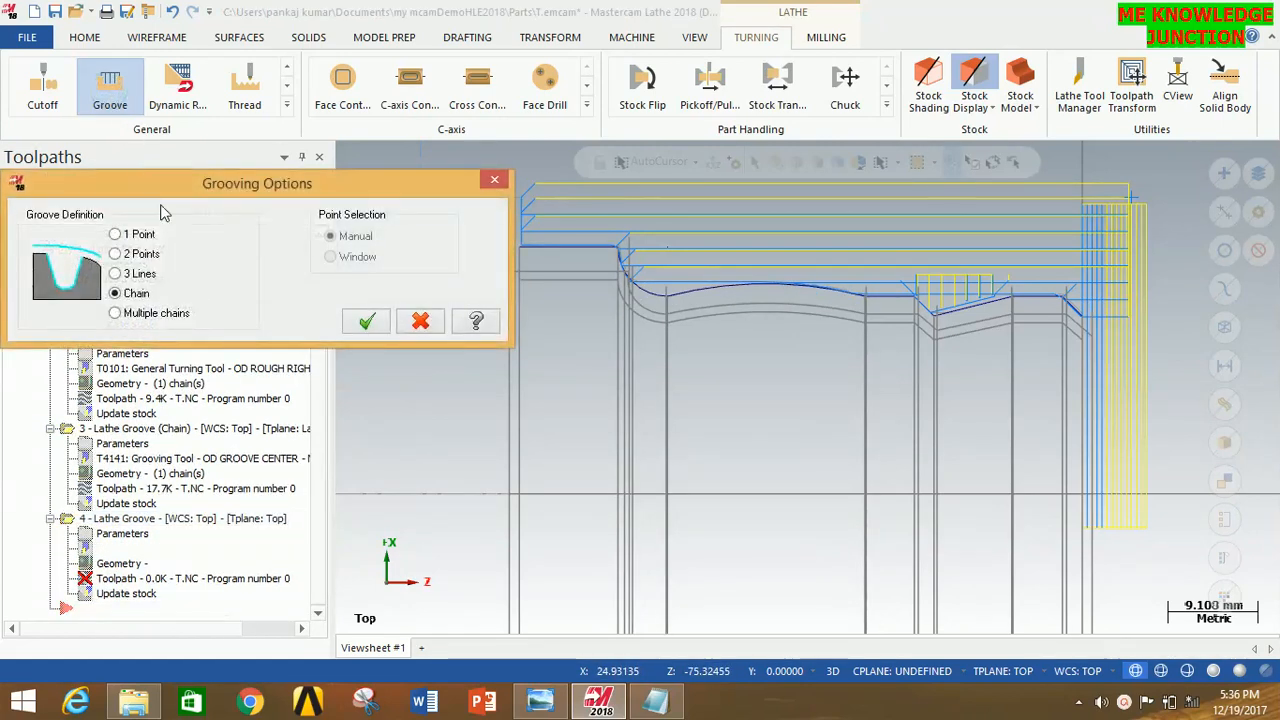
click(352, 321)
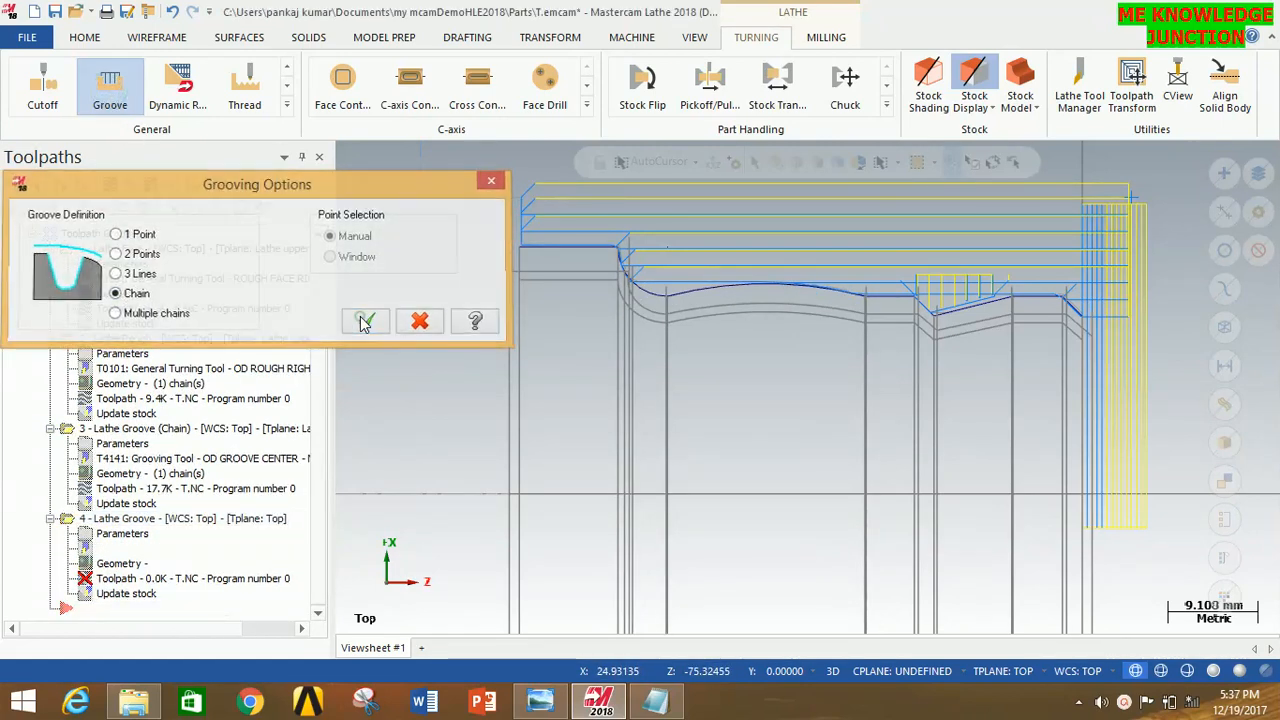
click(853, 293)
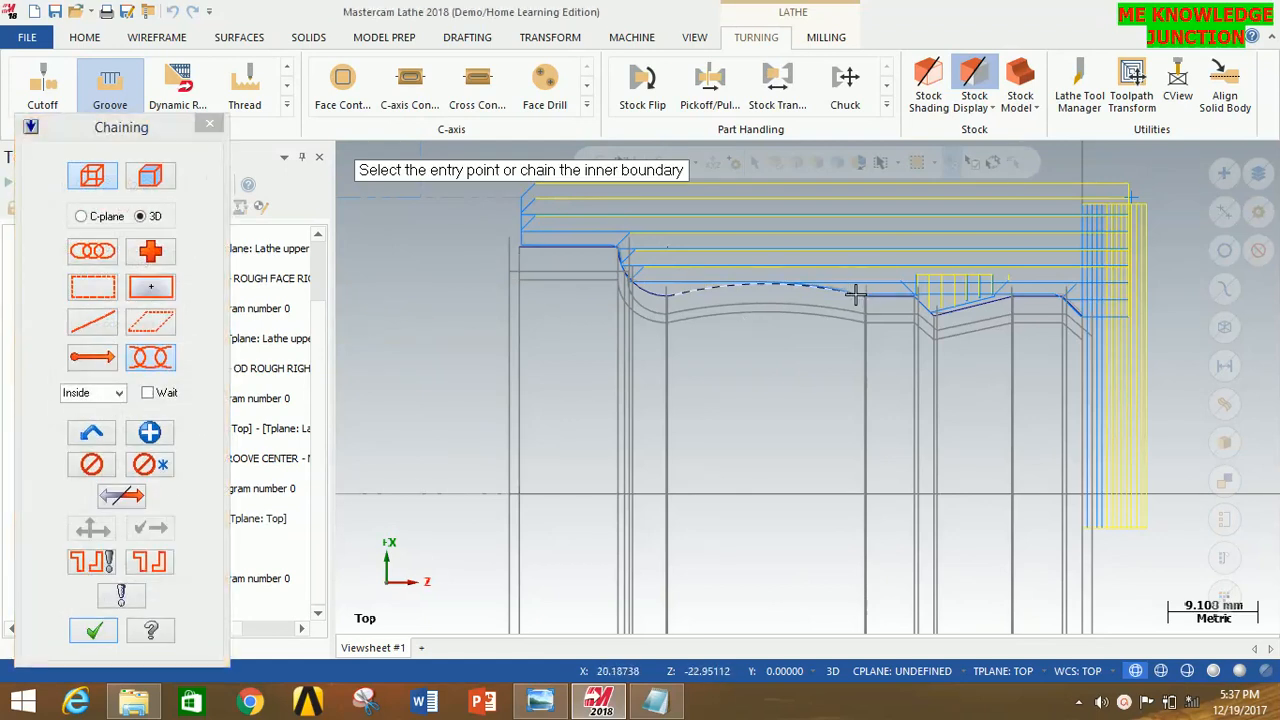
click(619, 258)
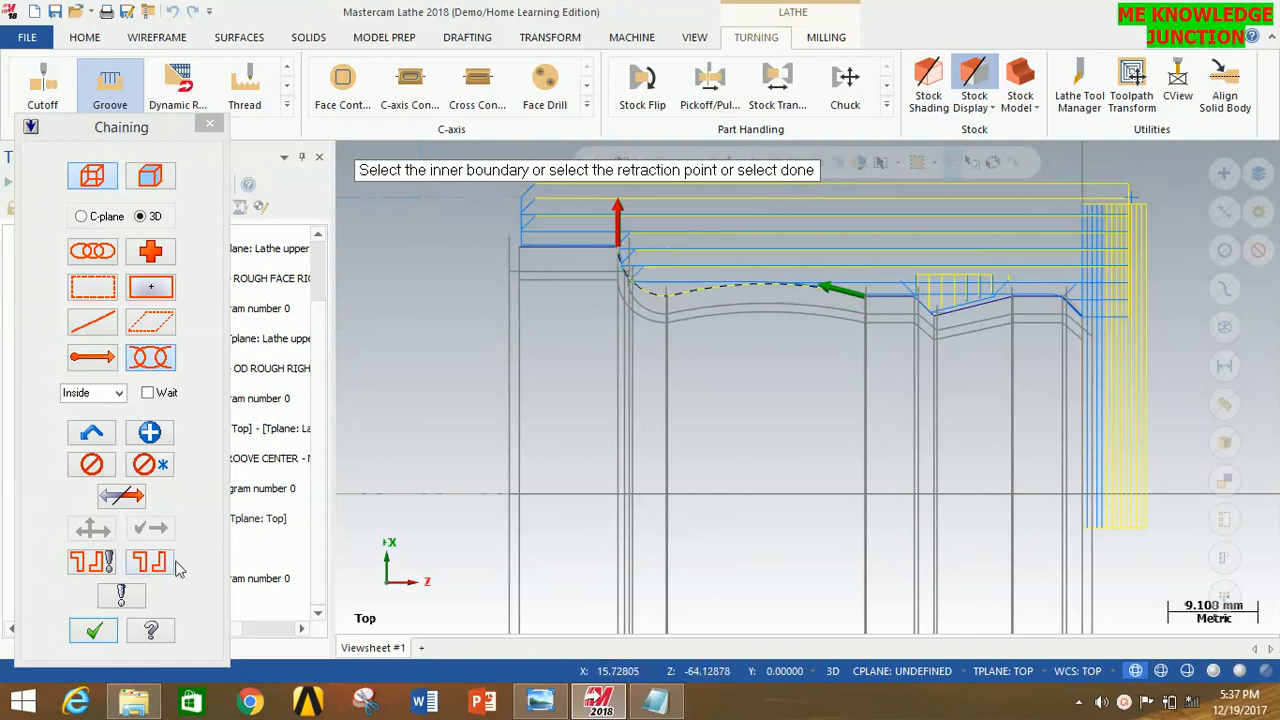
click(93, 630)
key(Return)
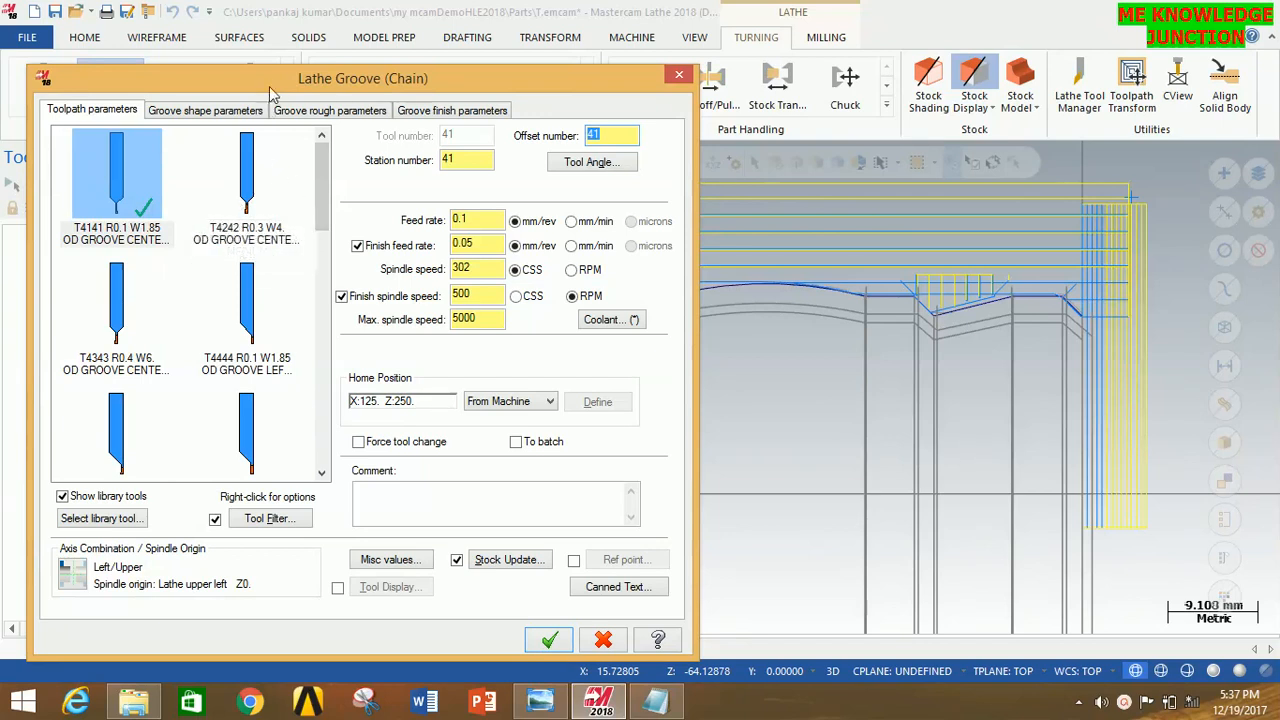
- Choose the T4242 OD groove center medium tool for the arc groove and generate its toolpath
drag(270, 88, 270, 60)
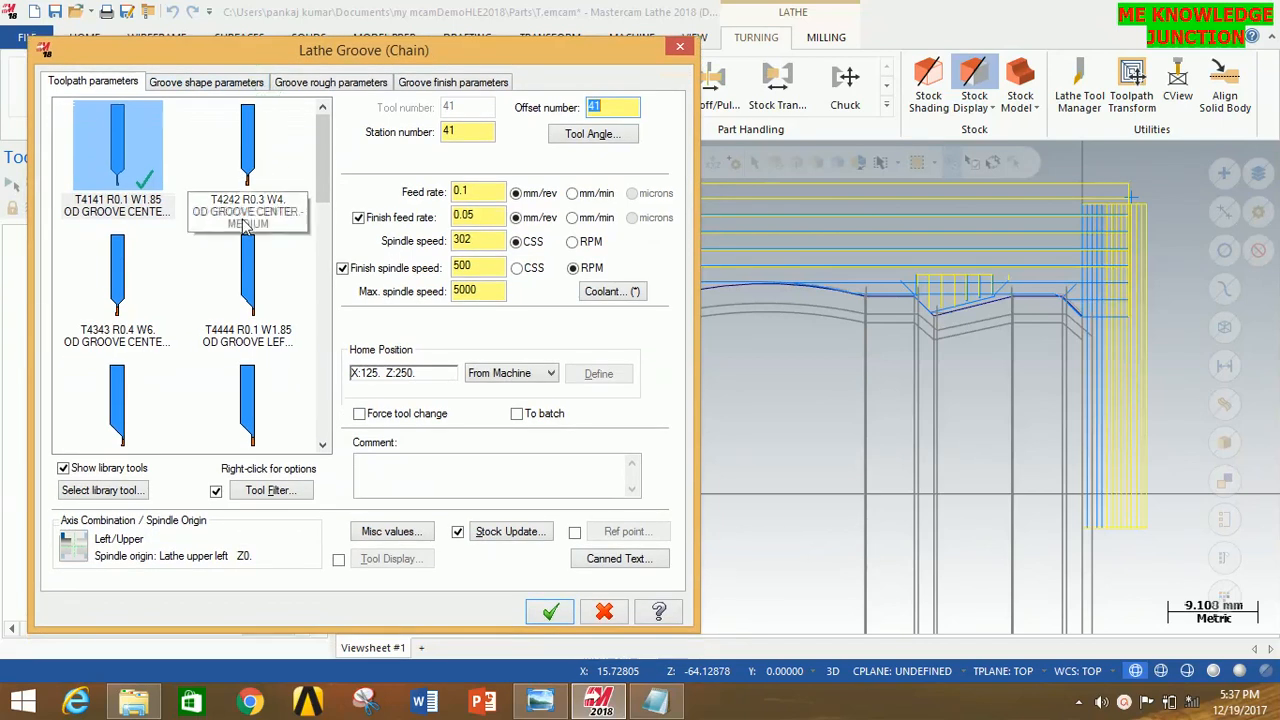
mouse_move(252, 147)
click(252, 147)
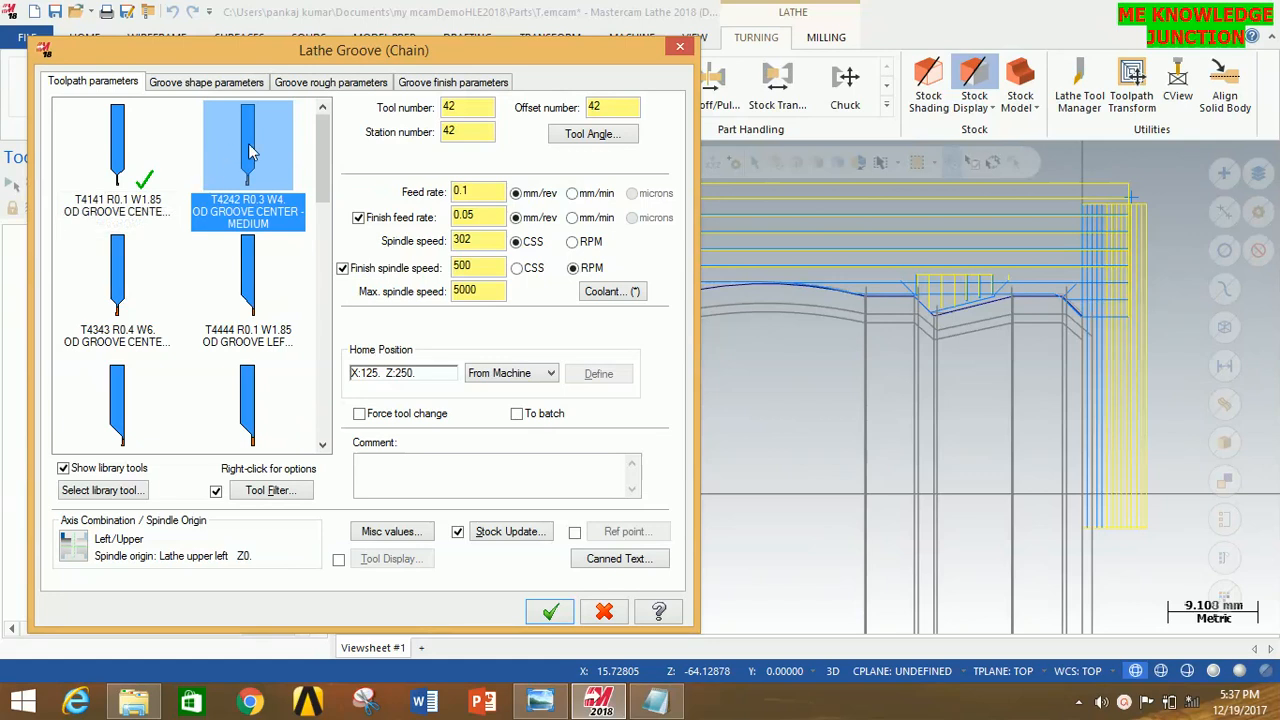
click(551, 613)
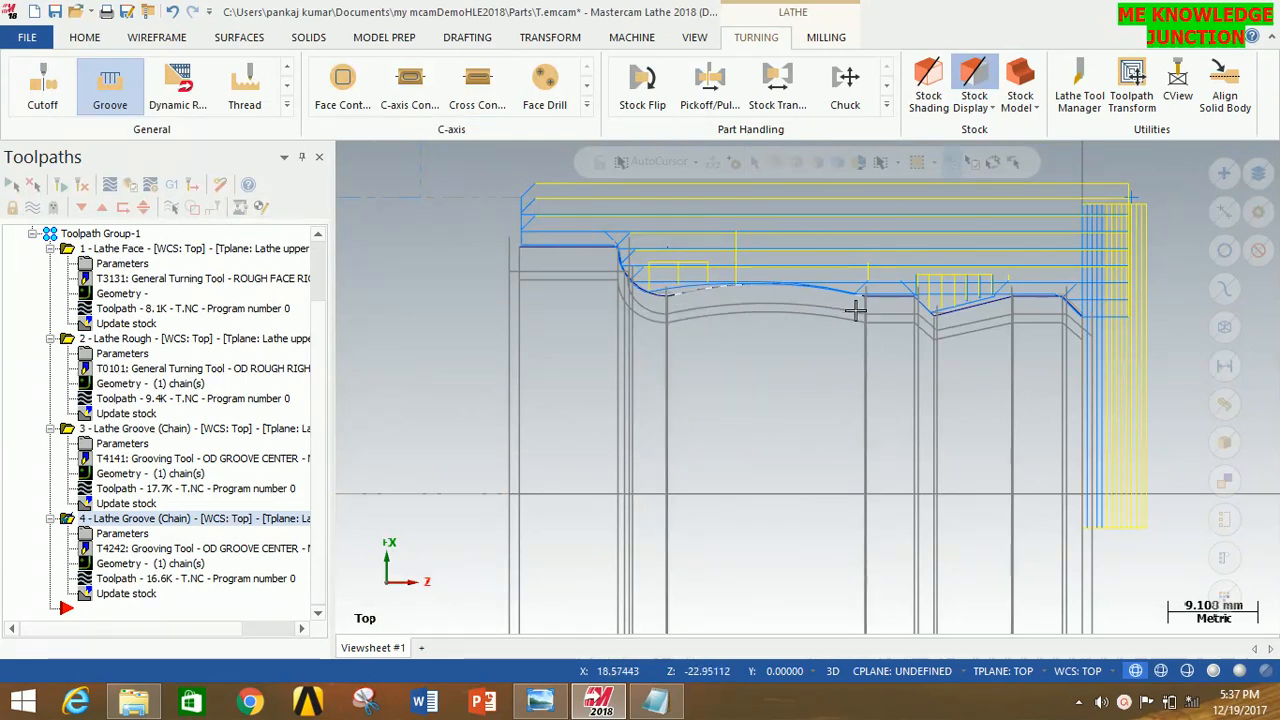
- Change the arc groove operation's tool to T4141 OD groove center narrow and regenerate its toolpath
scroll(856, 310, up, 2)
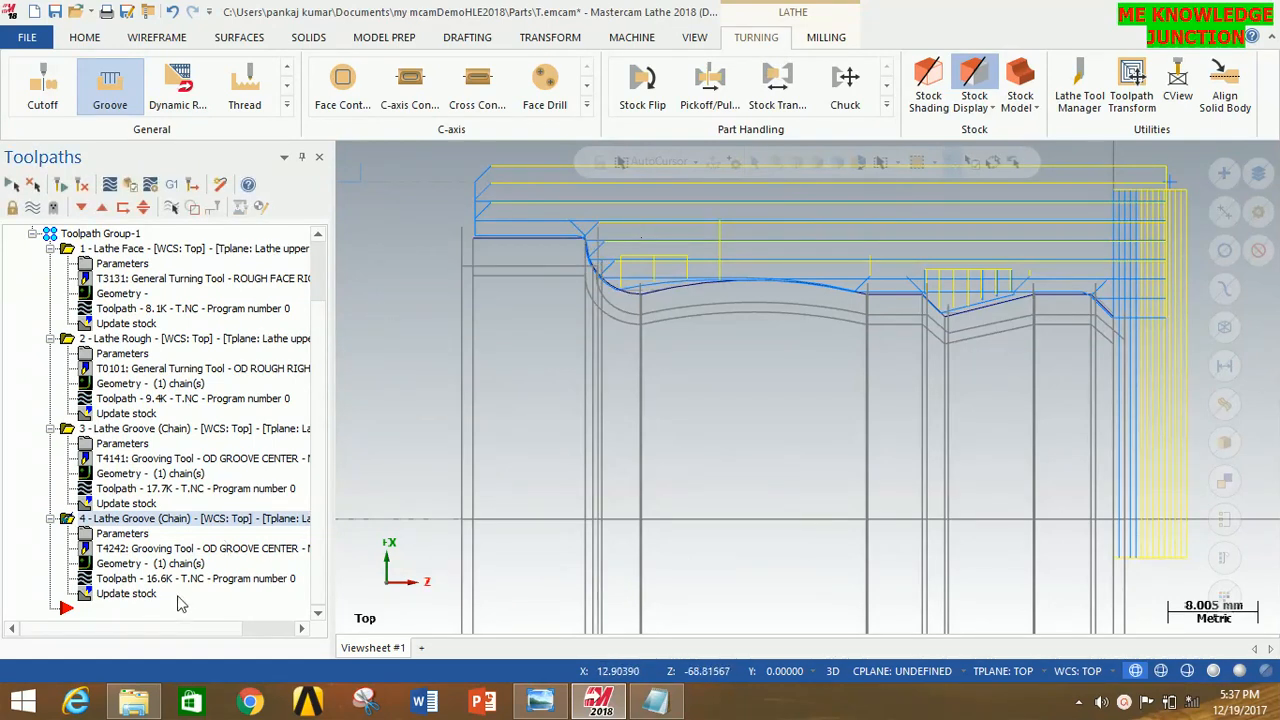
click(142, 537)
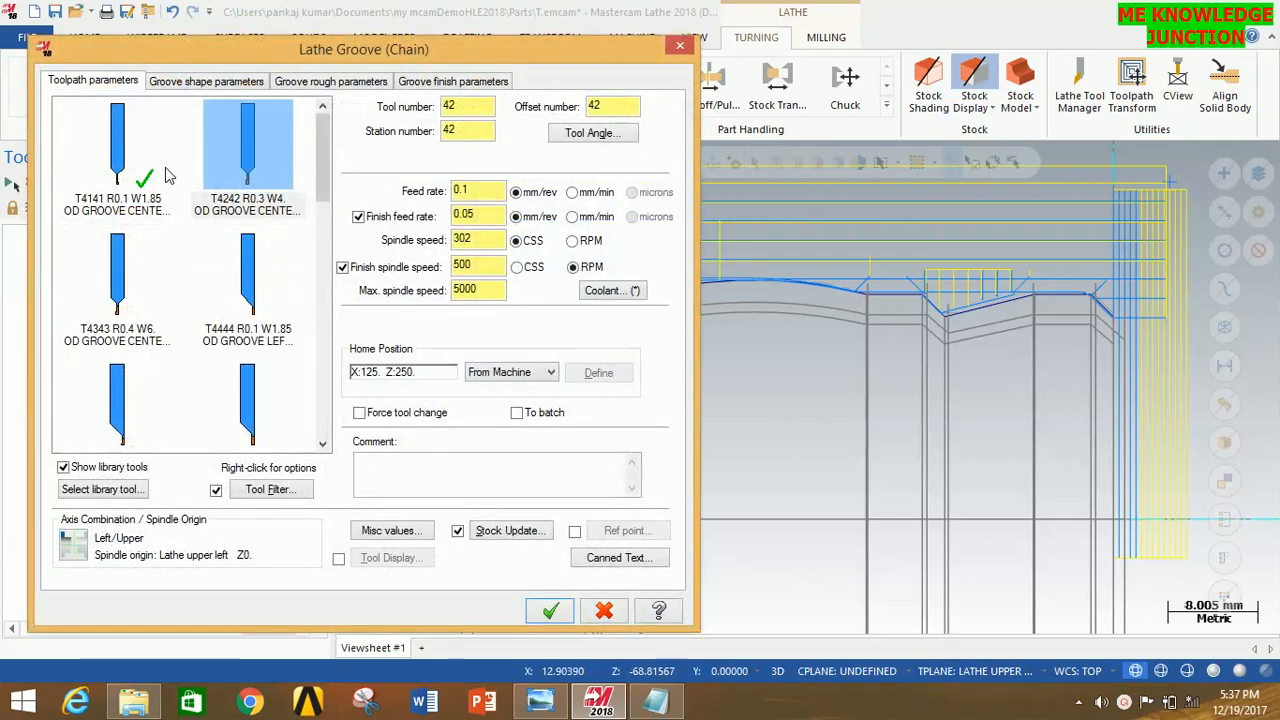
click(115, 141)
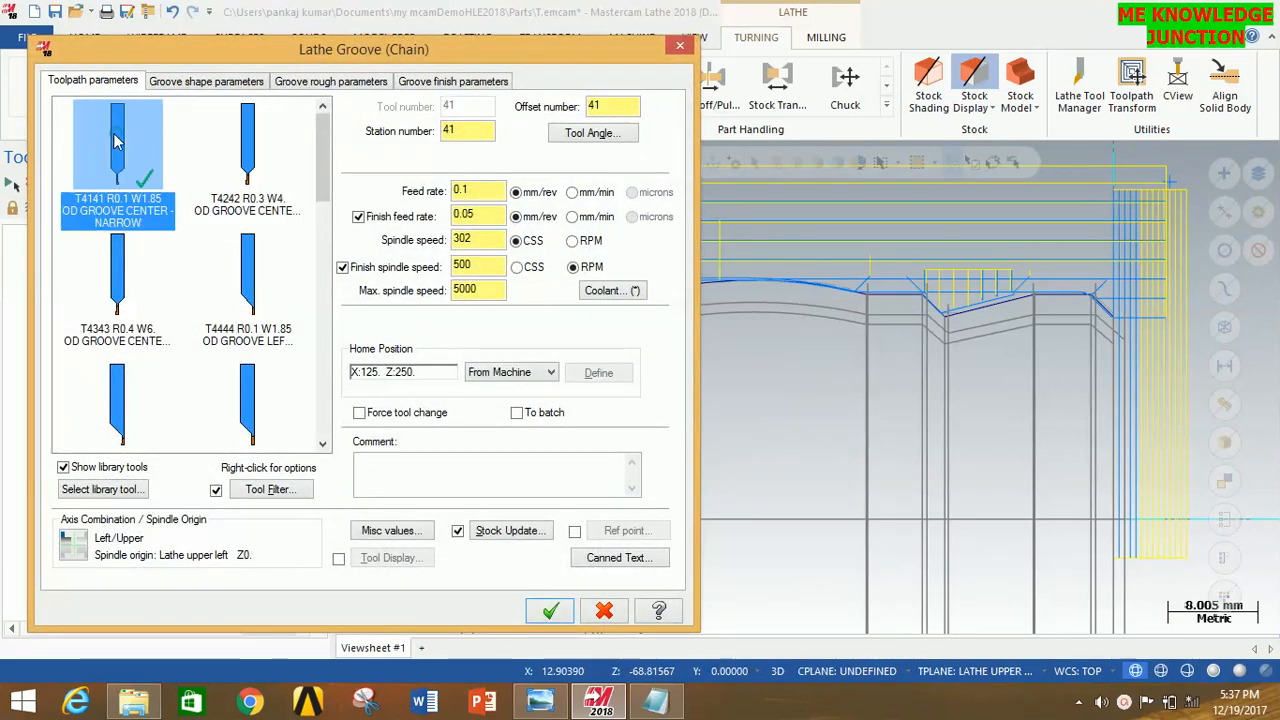
click(551, 611)
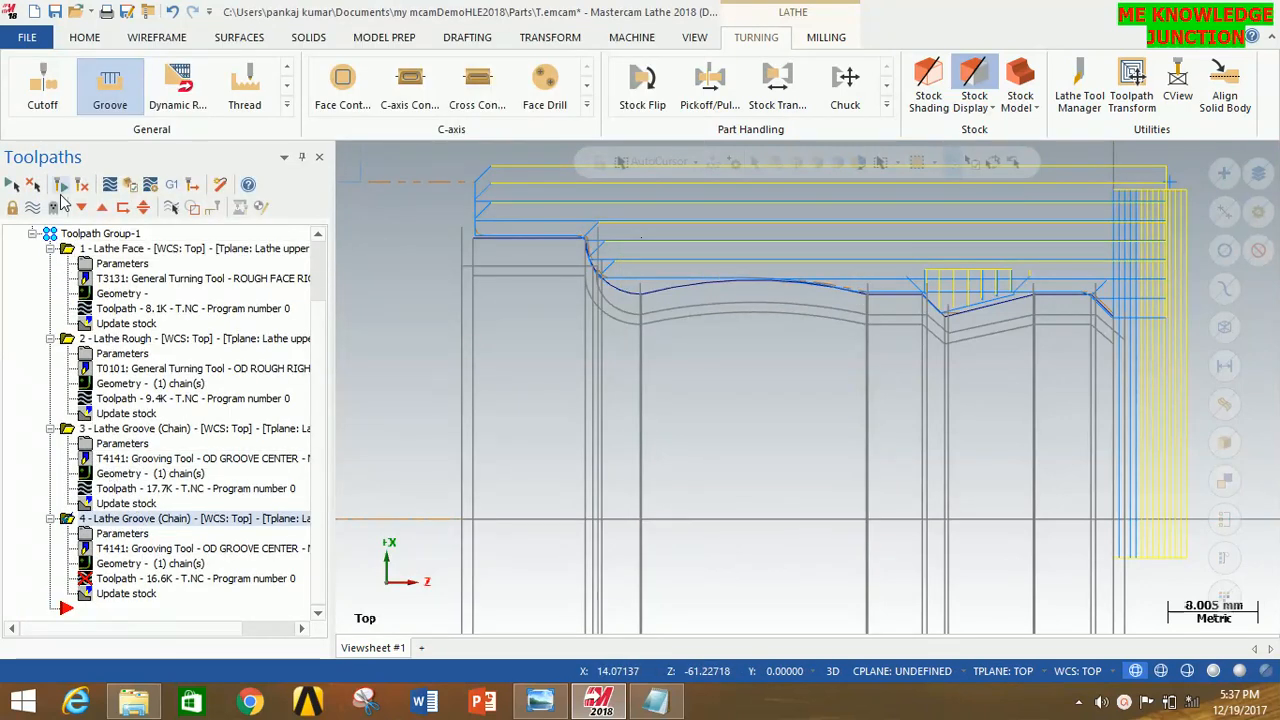
click(60, 187)
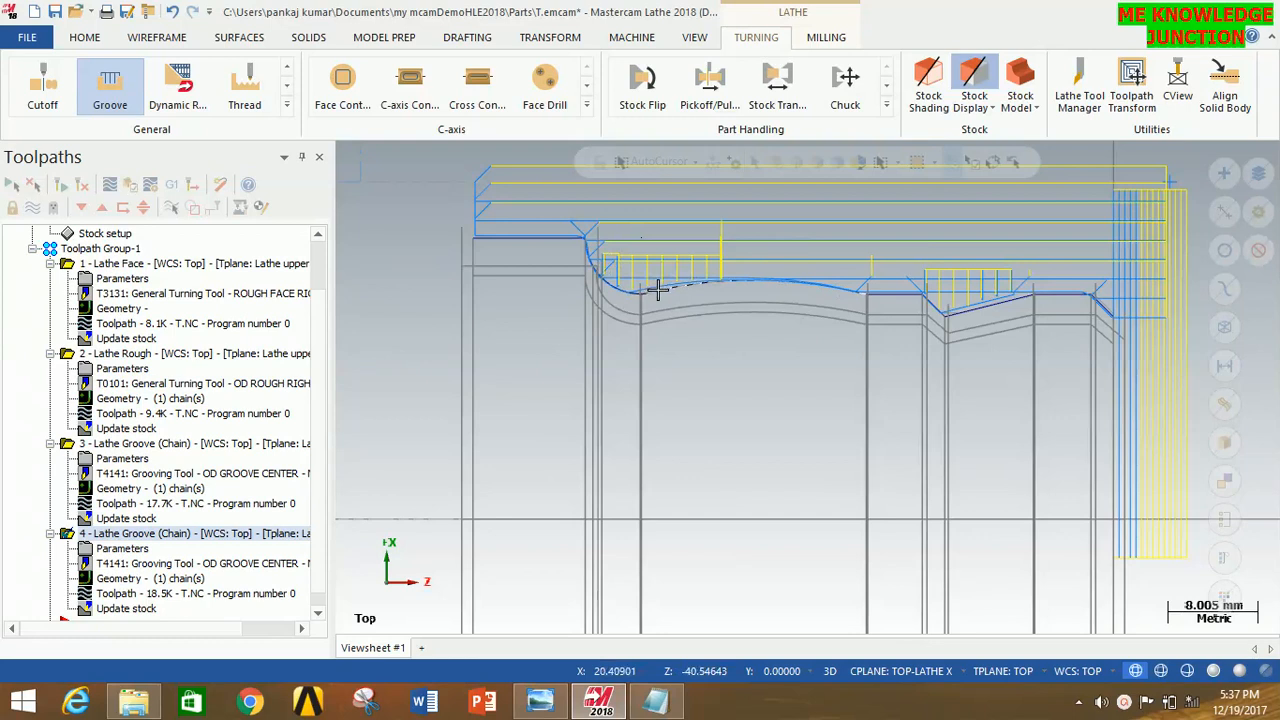
- Start a lathe finish toolpath and chain the upper profile from the front face line through to the large-diameter line near the chuck
scroll(560, 340, down, 5)
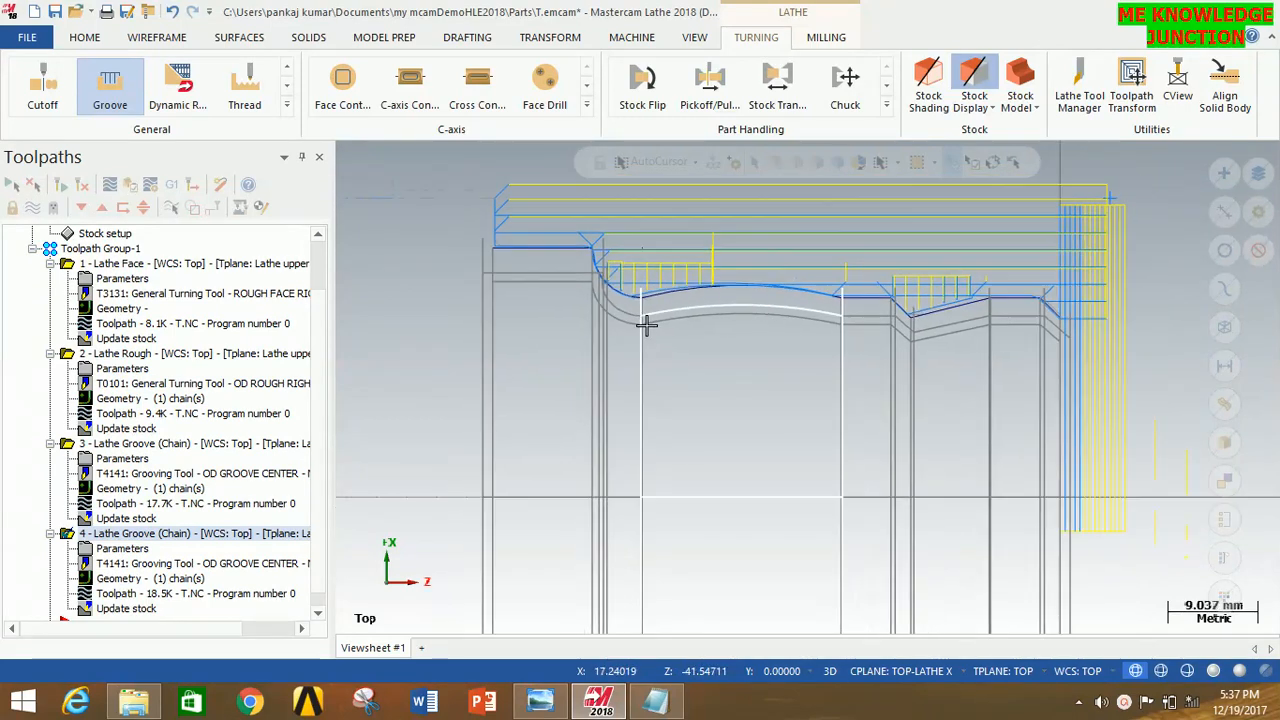
scroll(870, 308, down, 2)
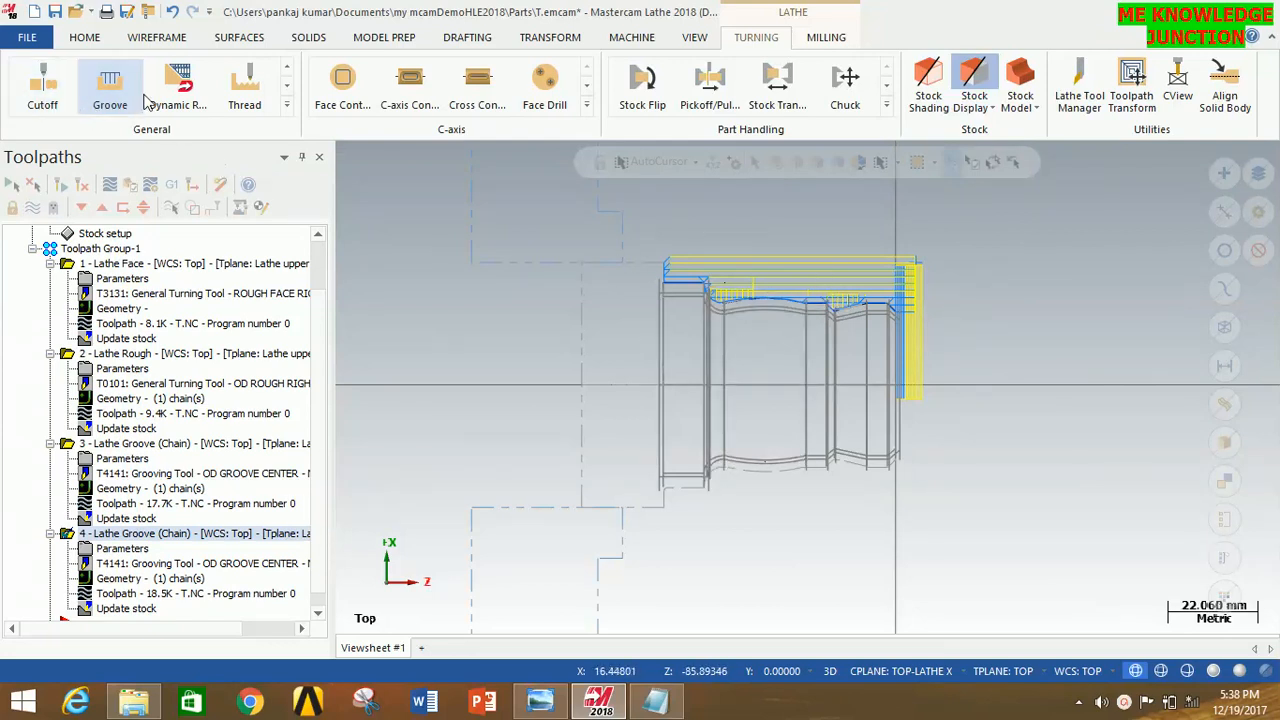
click(287, 104)
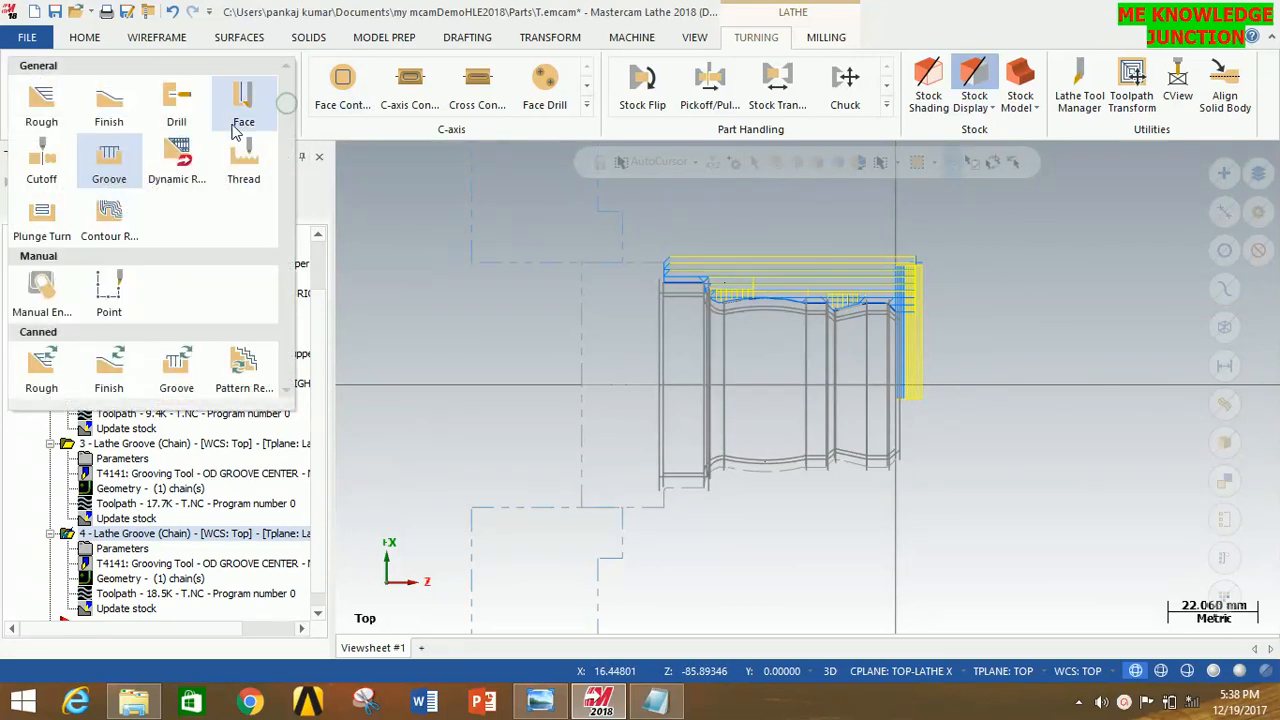
click(109, 160)
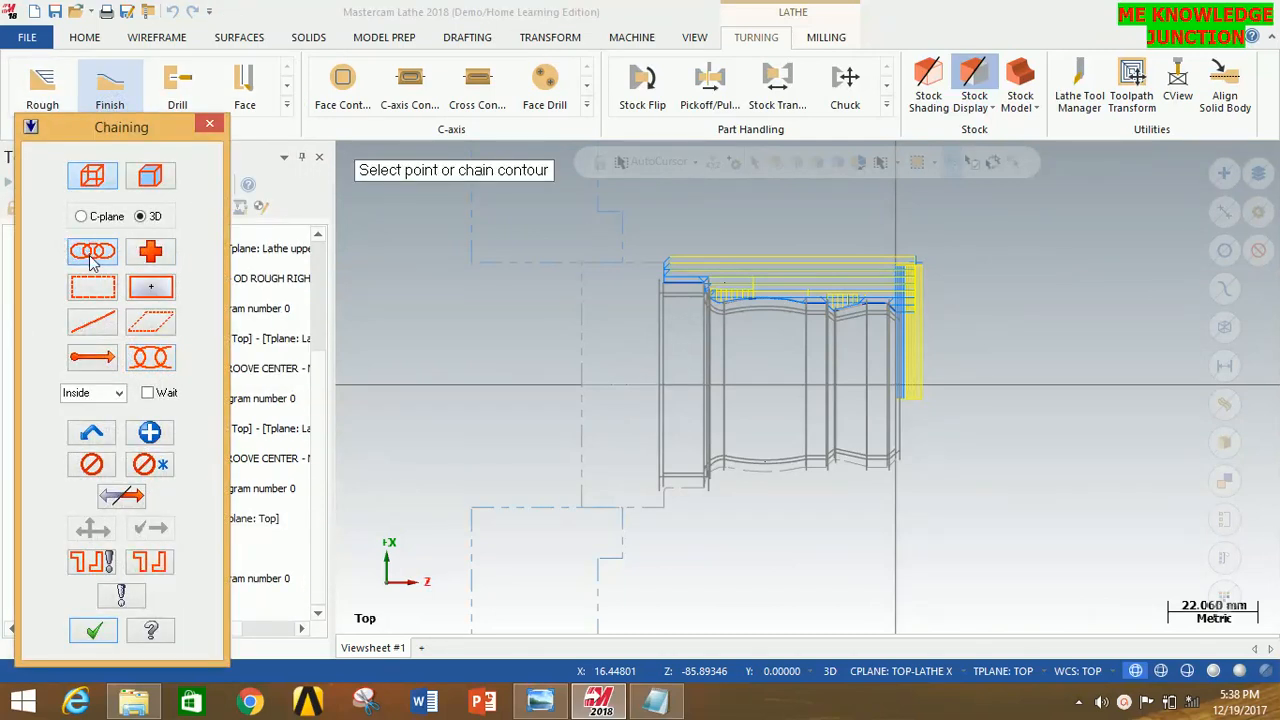
scroll(903, 410, up, 4)
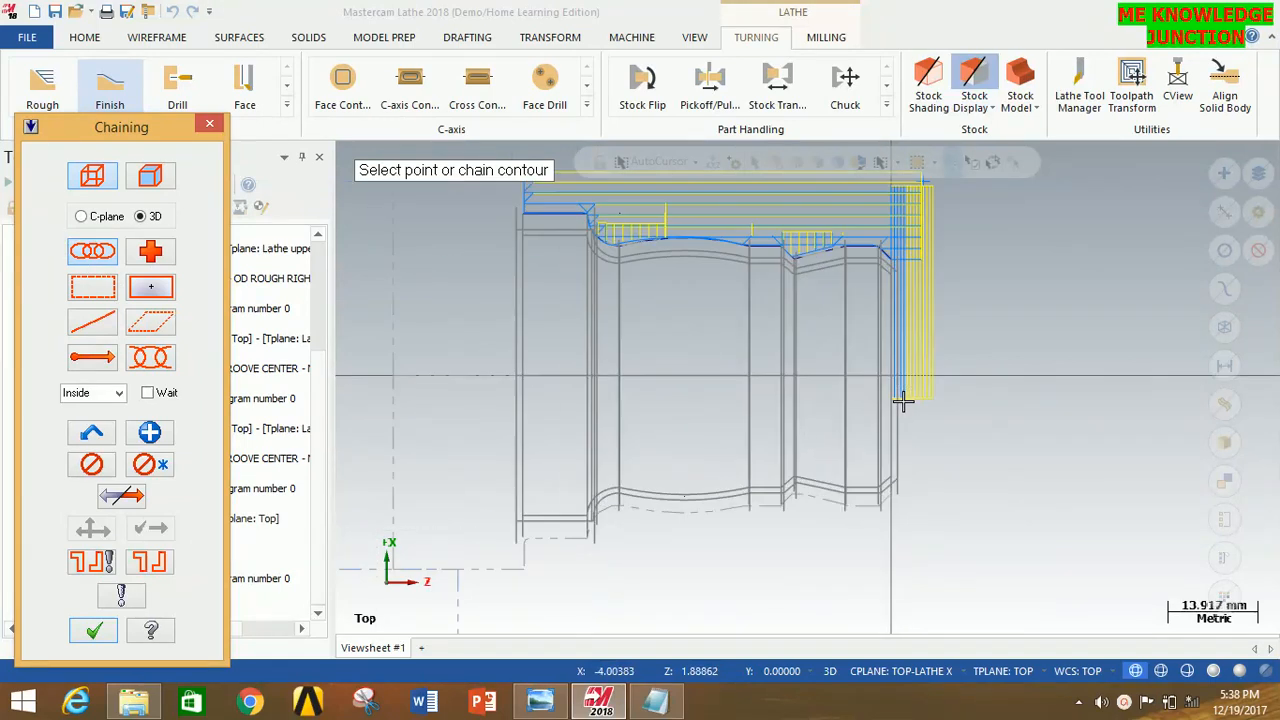
click(886, 331)
scroll(886, 332, down, 1)
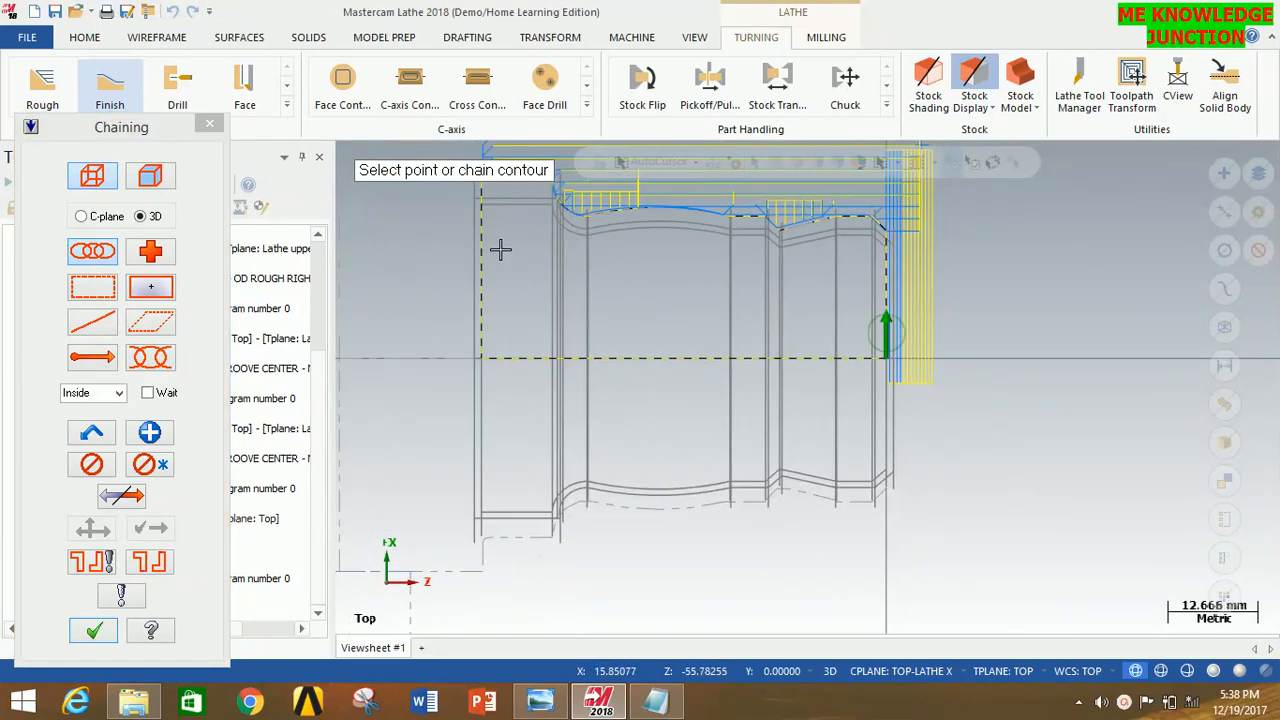
scroll(533, 215, down, 1)
click(511, 196)
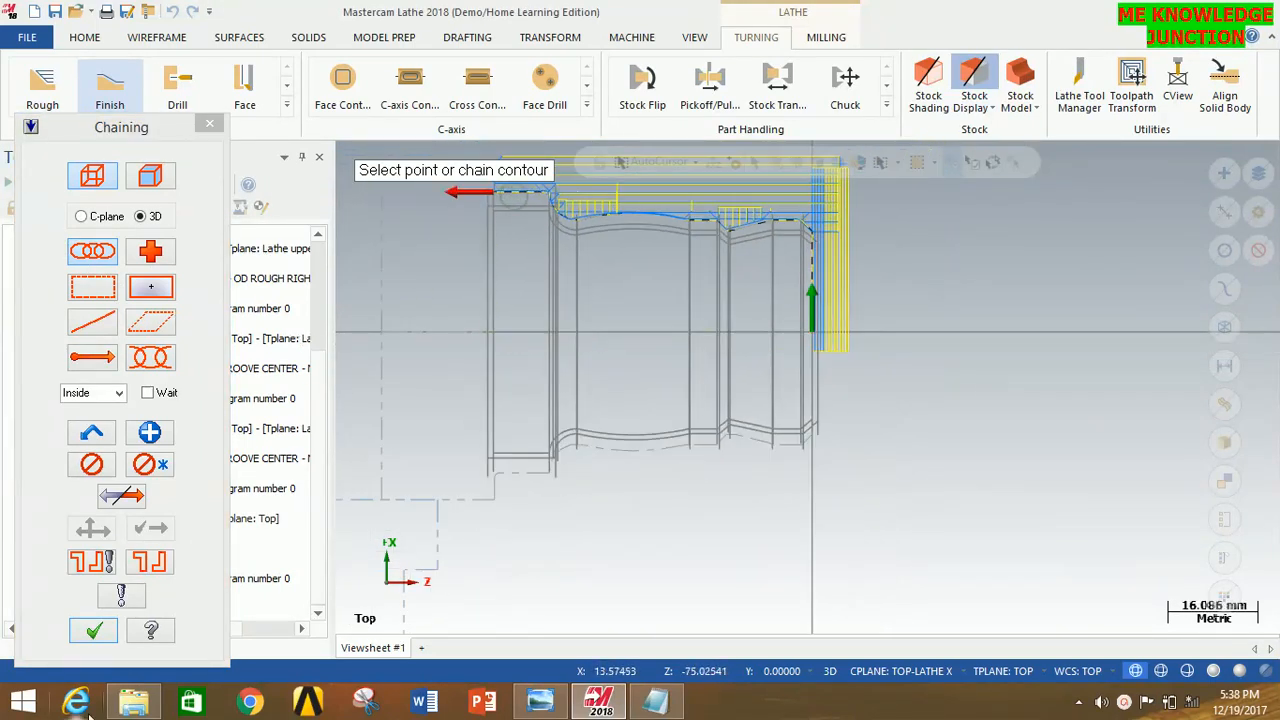
click(93, 630)
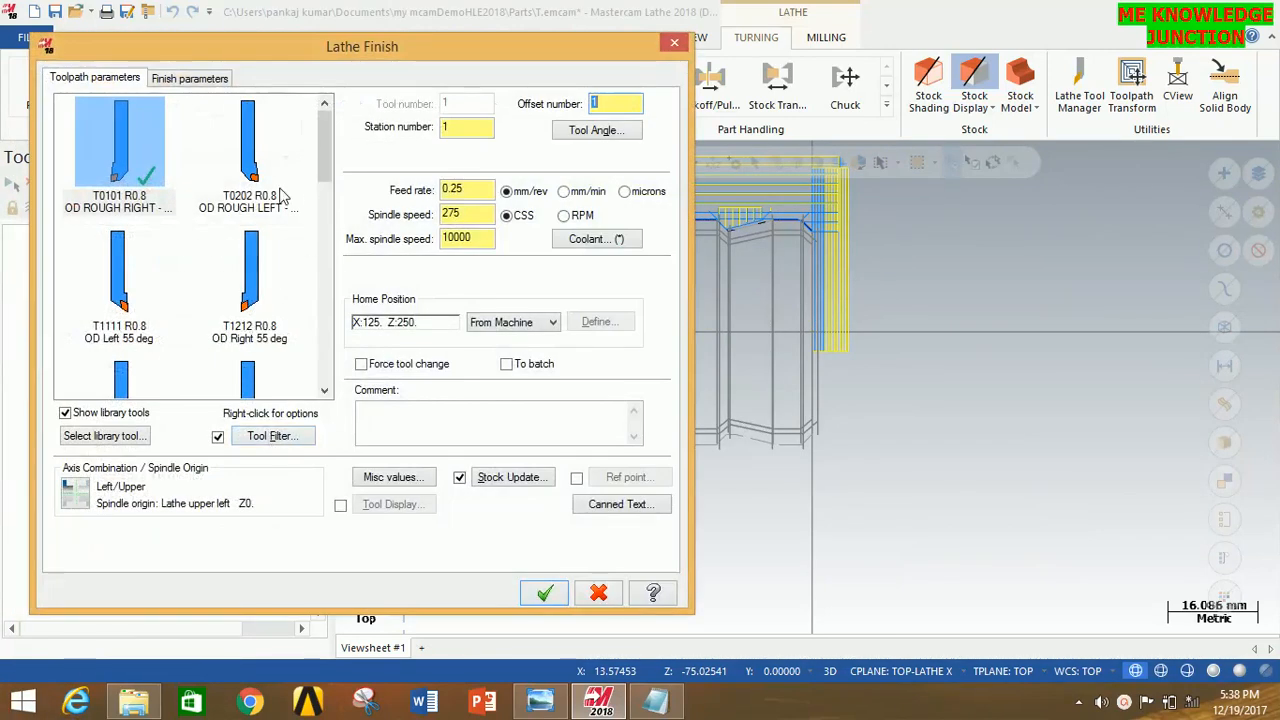
- Choose the T2121 R0.8 OD finish right tool and set its home position to the origin, X 0.0 and Z 0.0
drag(326, 150, 289, 205)
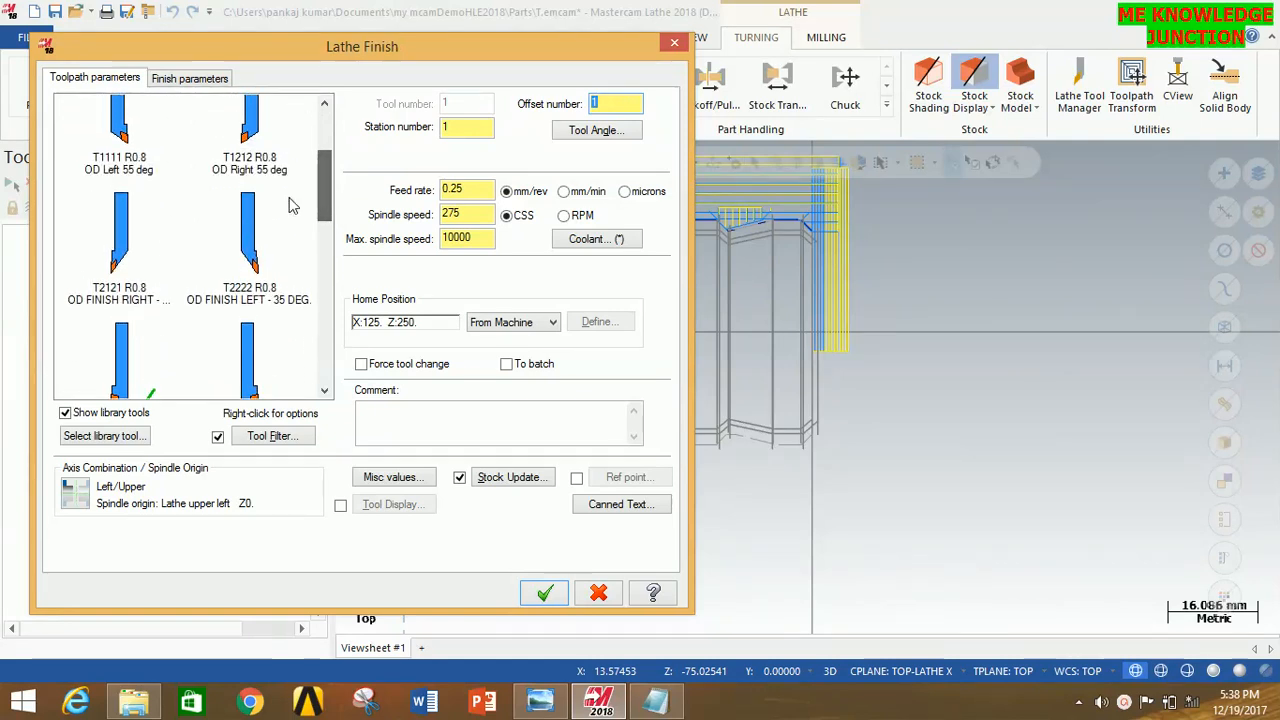
double_click(133, 213)
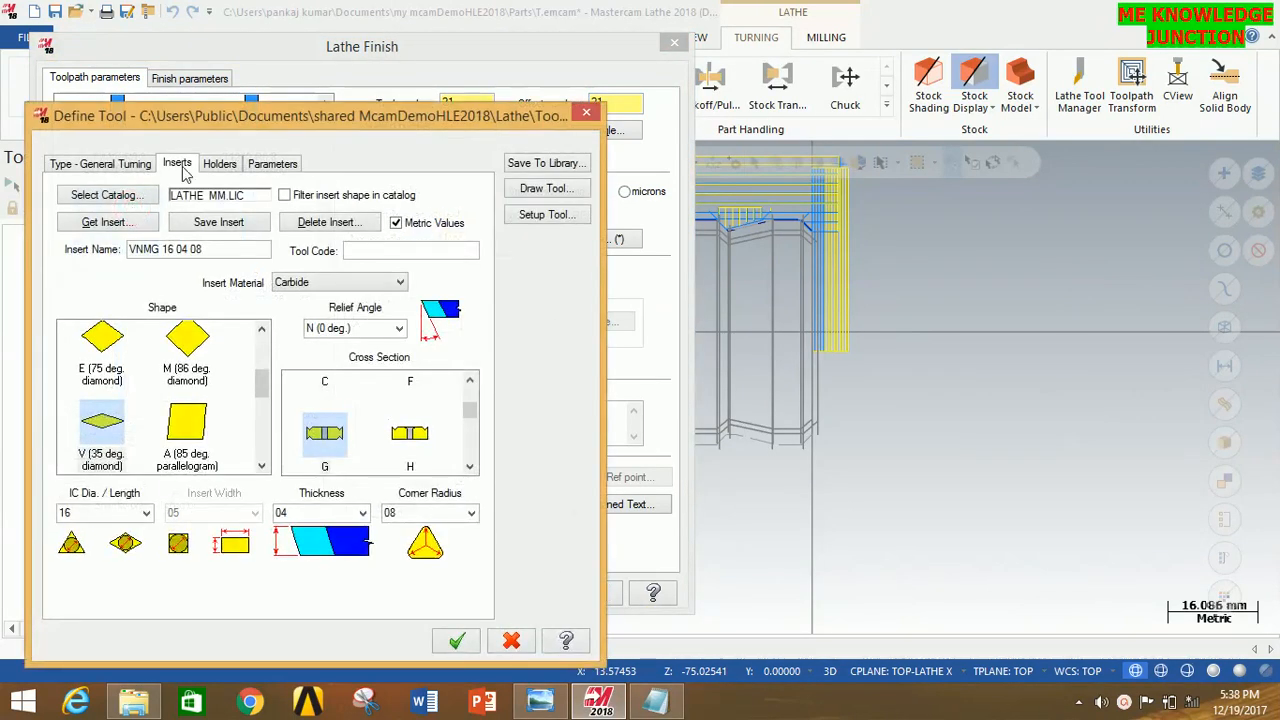
click(545, 215)
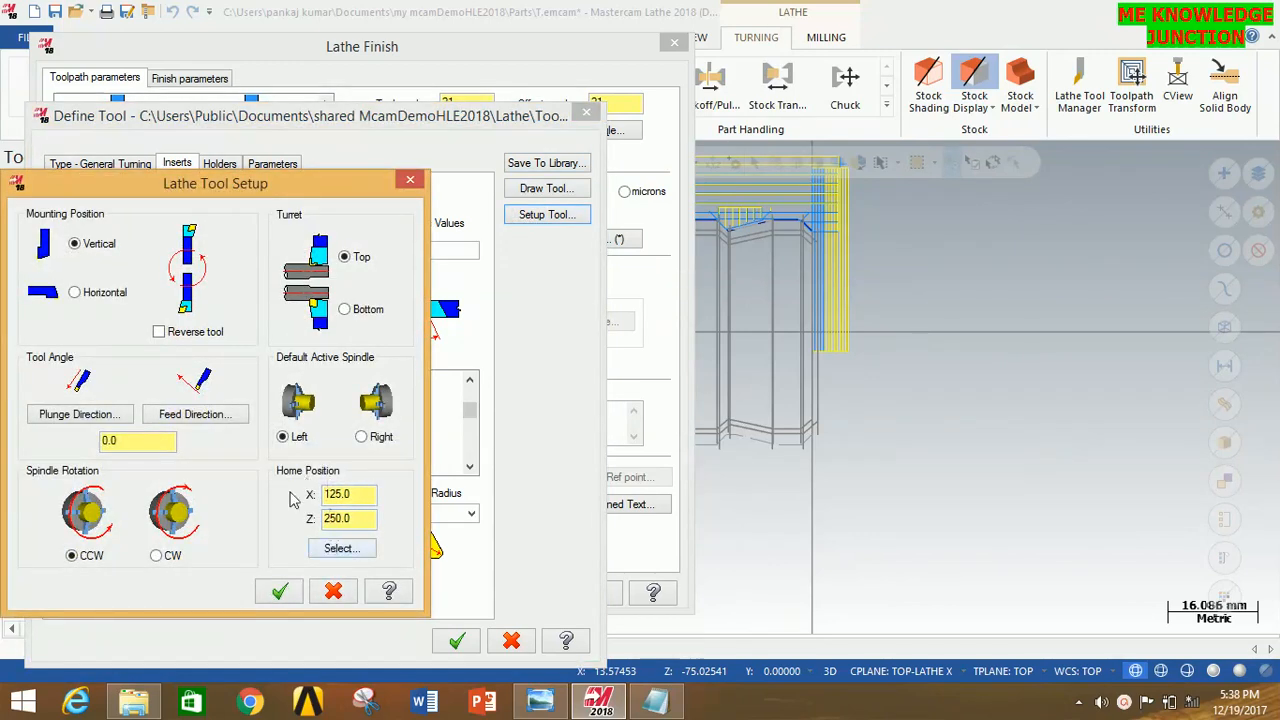
click(338, 549)
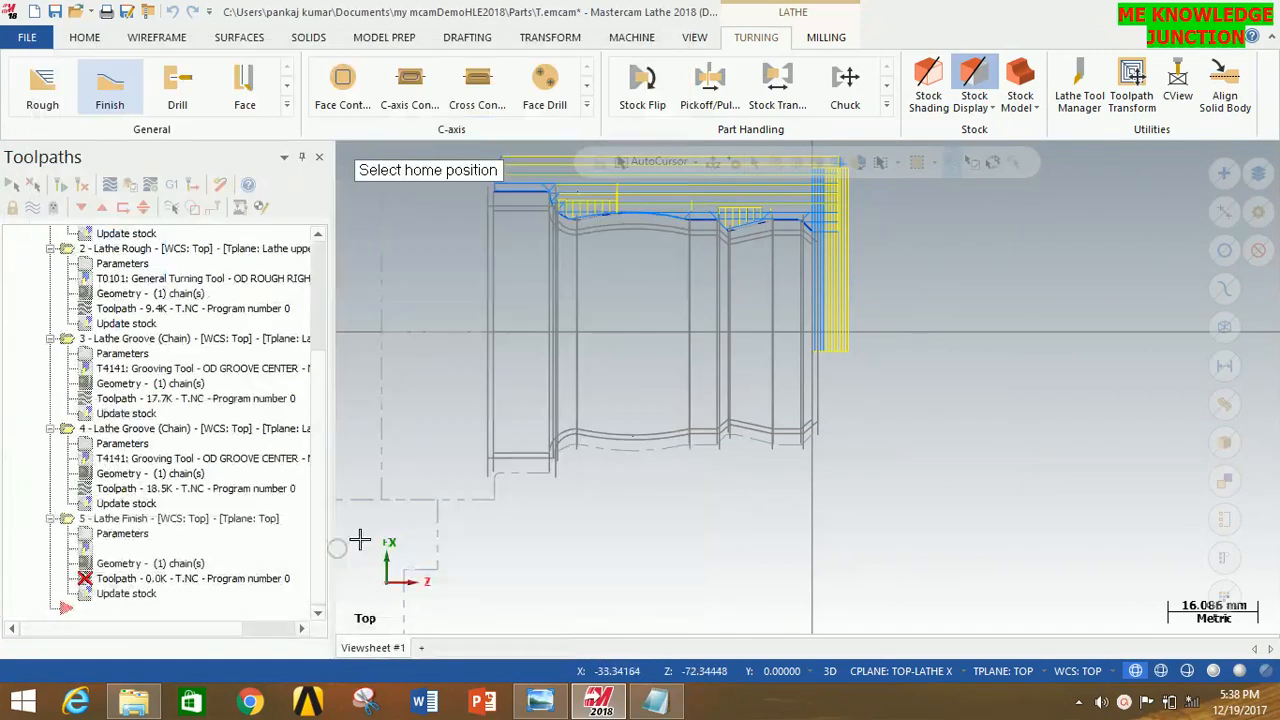
scroll(825, 364, up, 3)
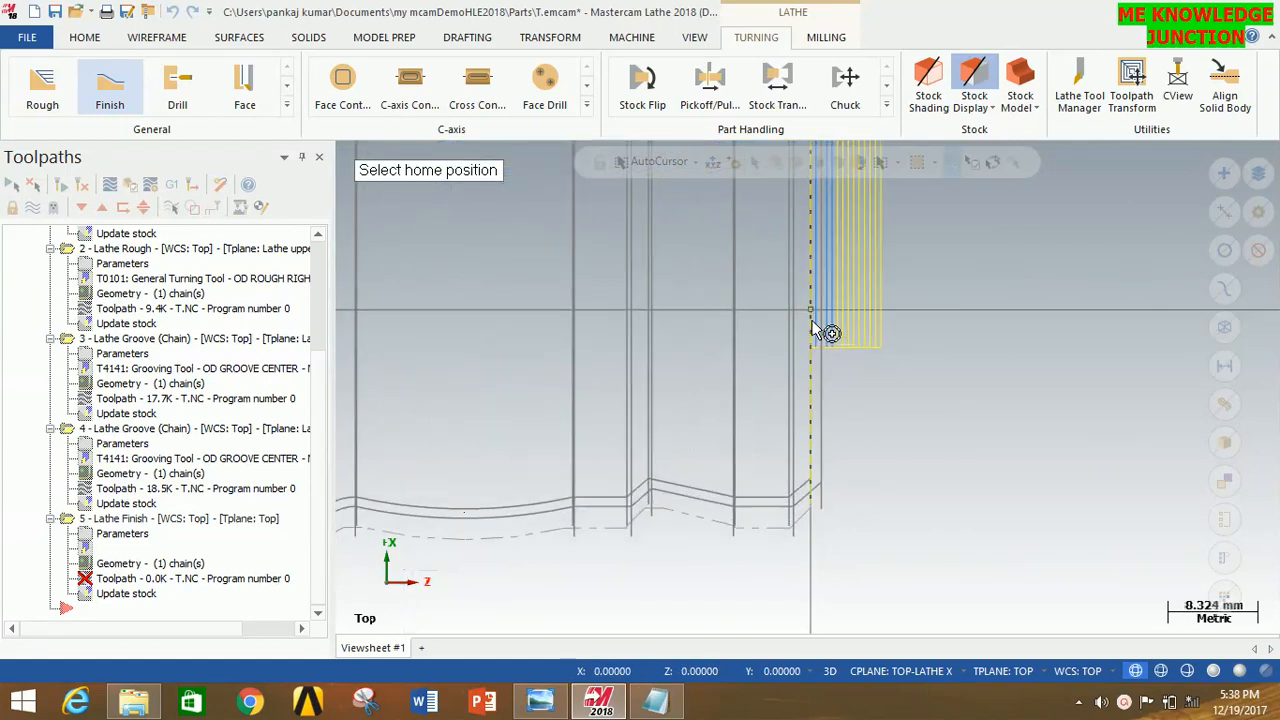
click(812, 312)
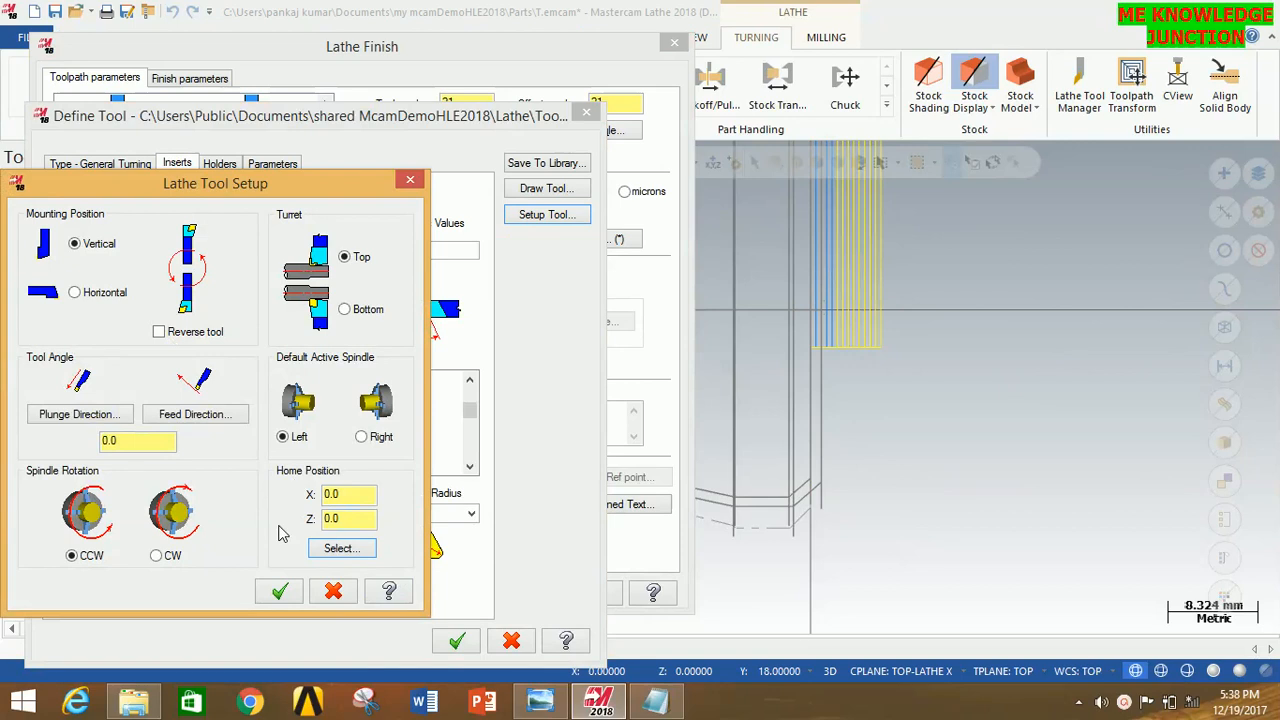
click(281, 592)
click(452, 563)
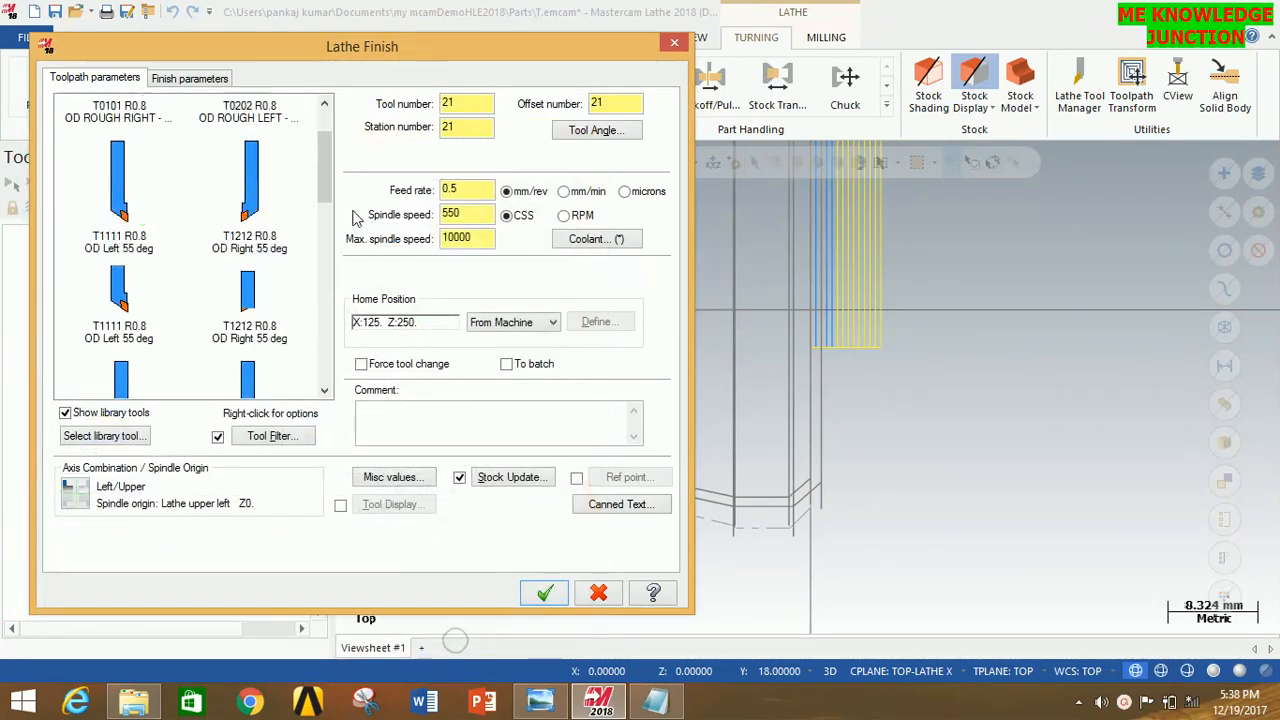
- Set the finish stepover to 0.25 and the number of finish passes to 4, and generate the finish toolpath
click(191, 79)
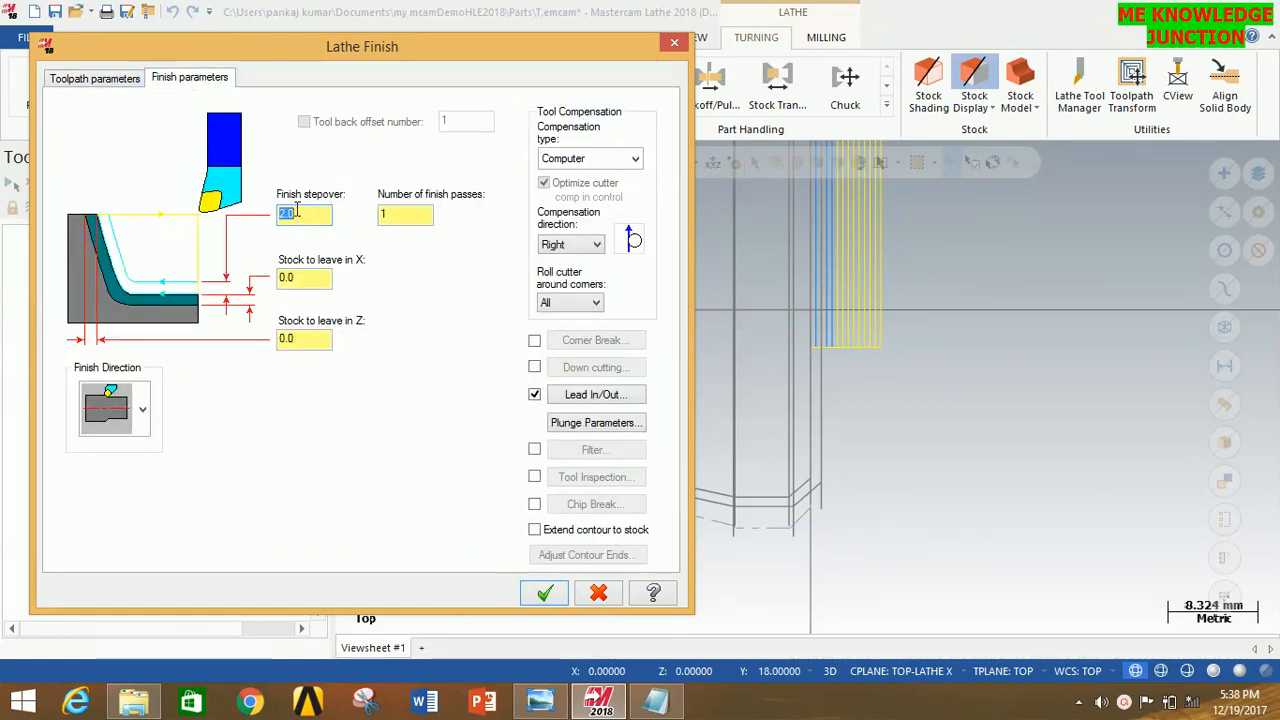
text(0.25)
double_click(399, 212)
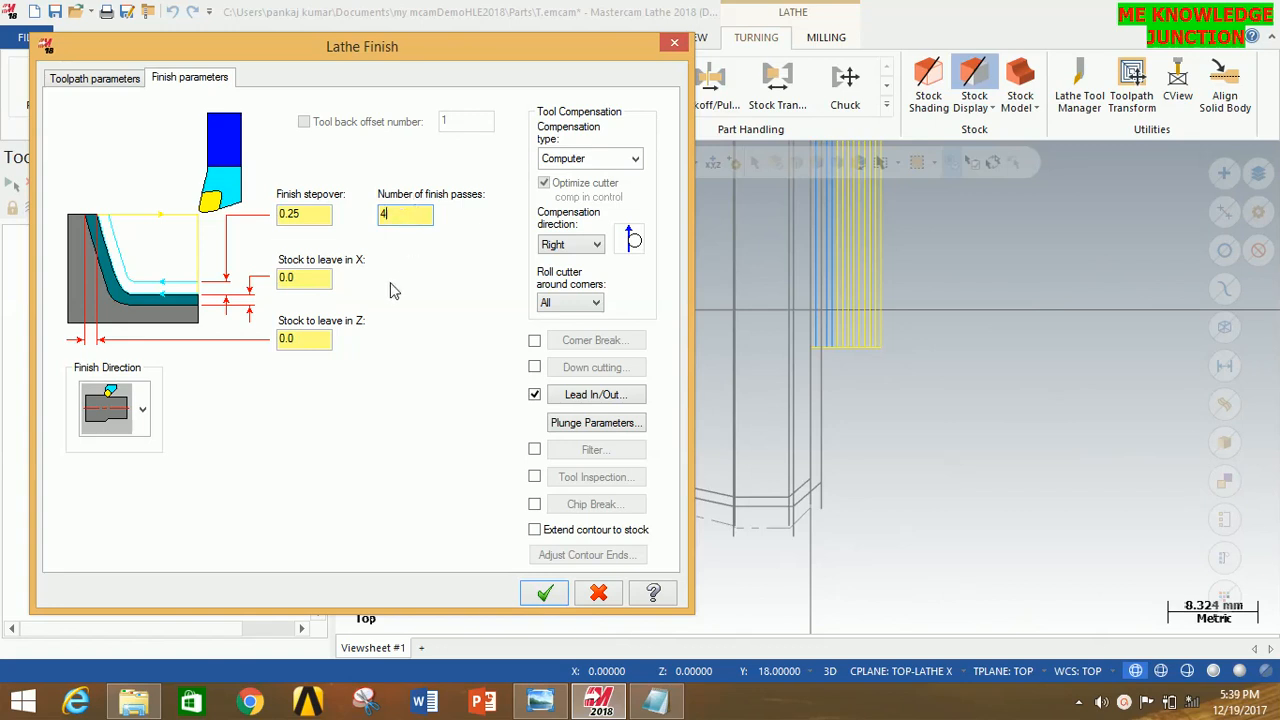
click(545, 595)
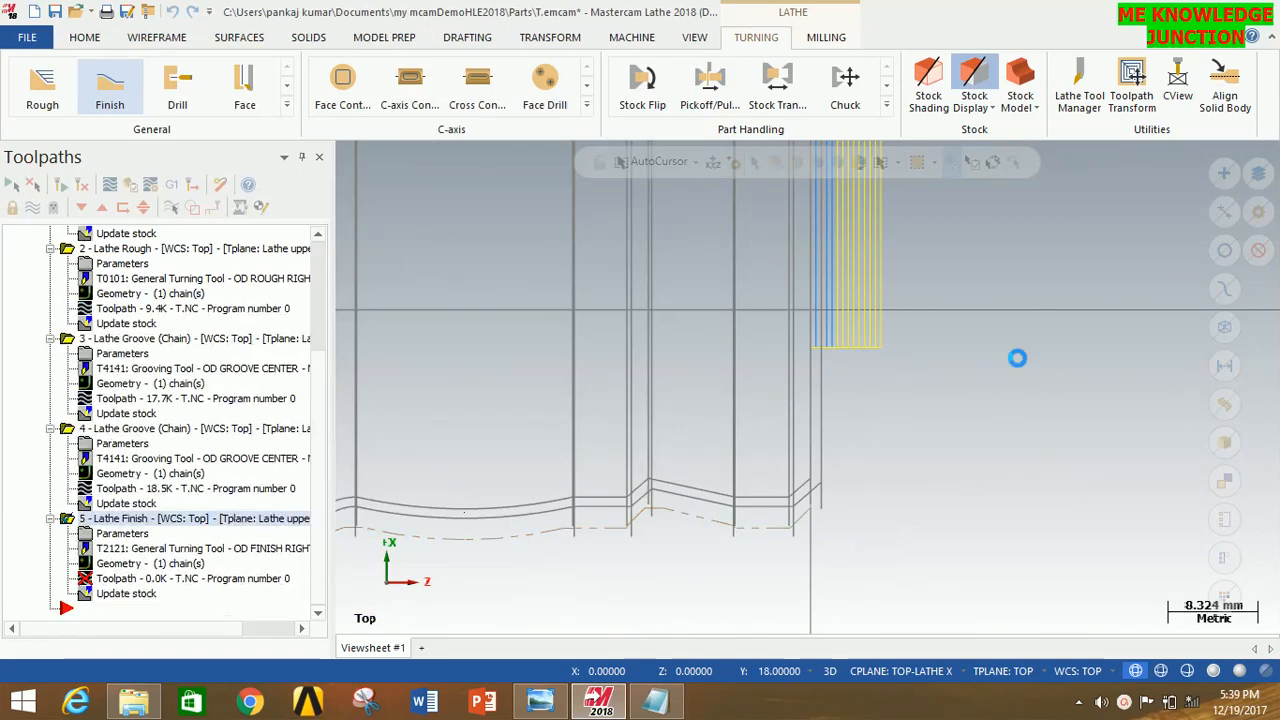
scroll(1040, 370, down, 2)
scroll(886, 351, down, 4)
scroll(774, 266, up, 3)
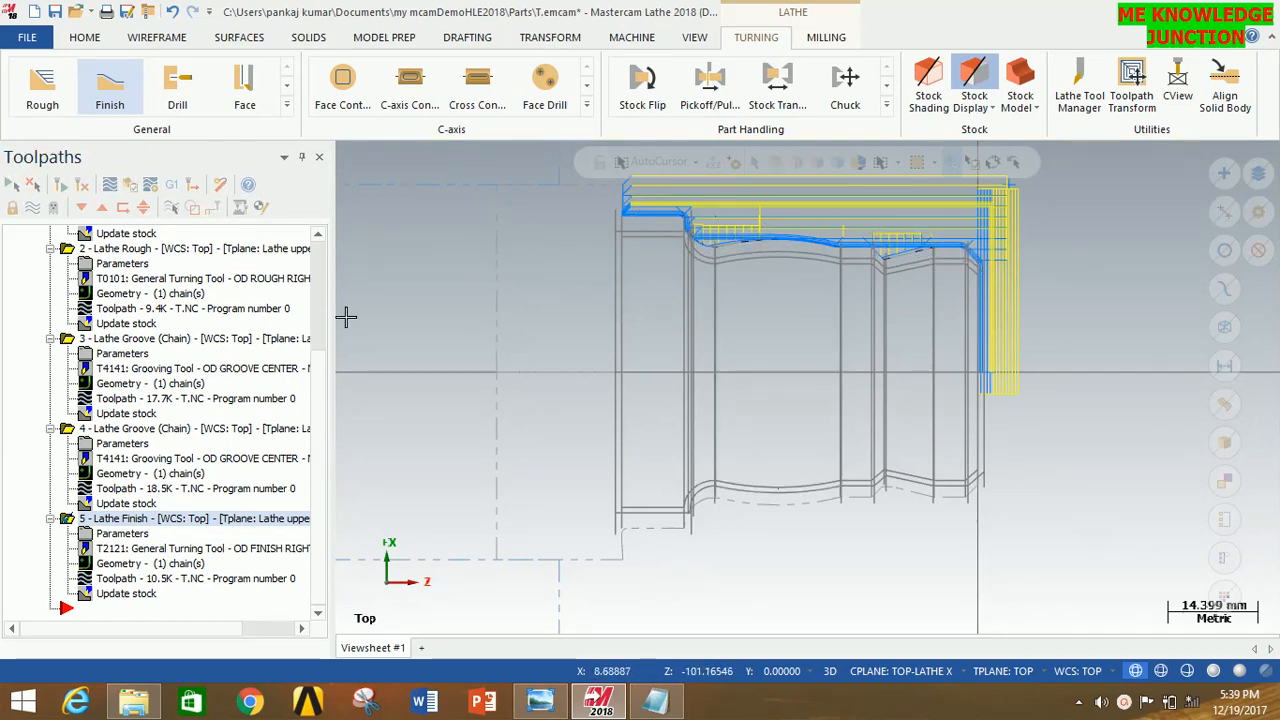
- Select all the lathe operations and open them for verification in Mastercam Simulator
scroll(321, 314, up, 4)
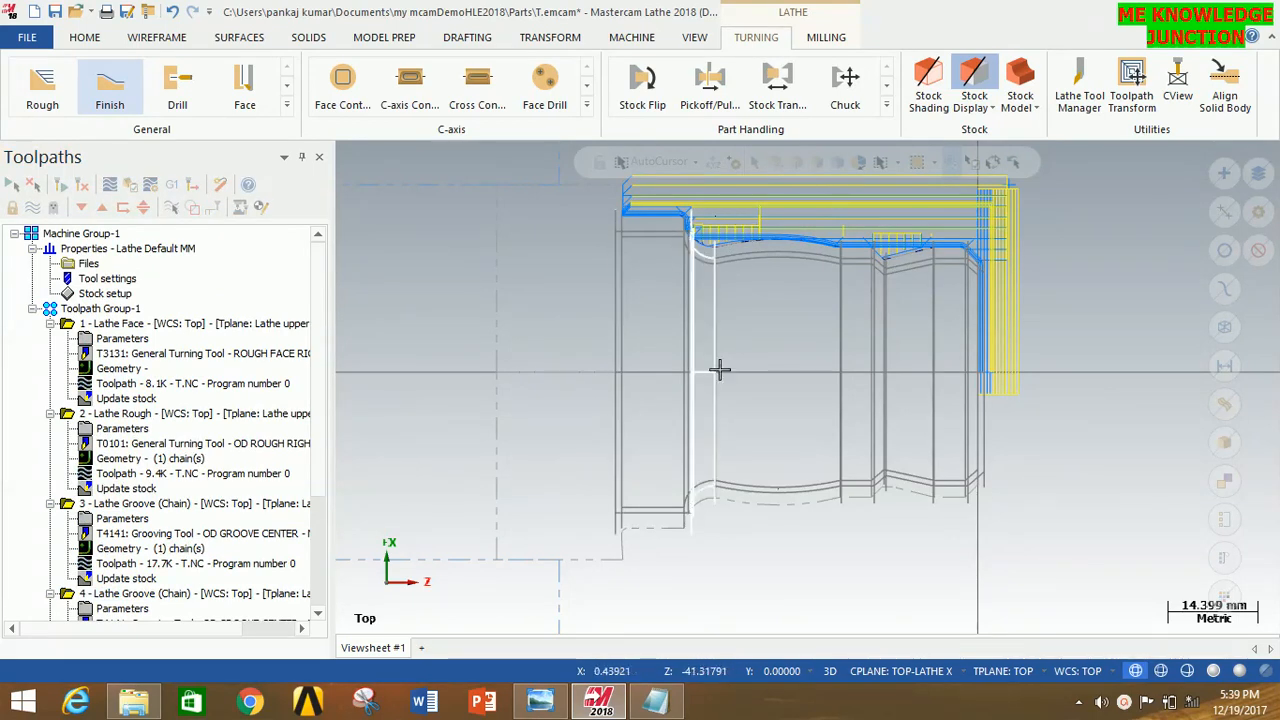
scroll(717, 385, down, 2)
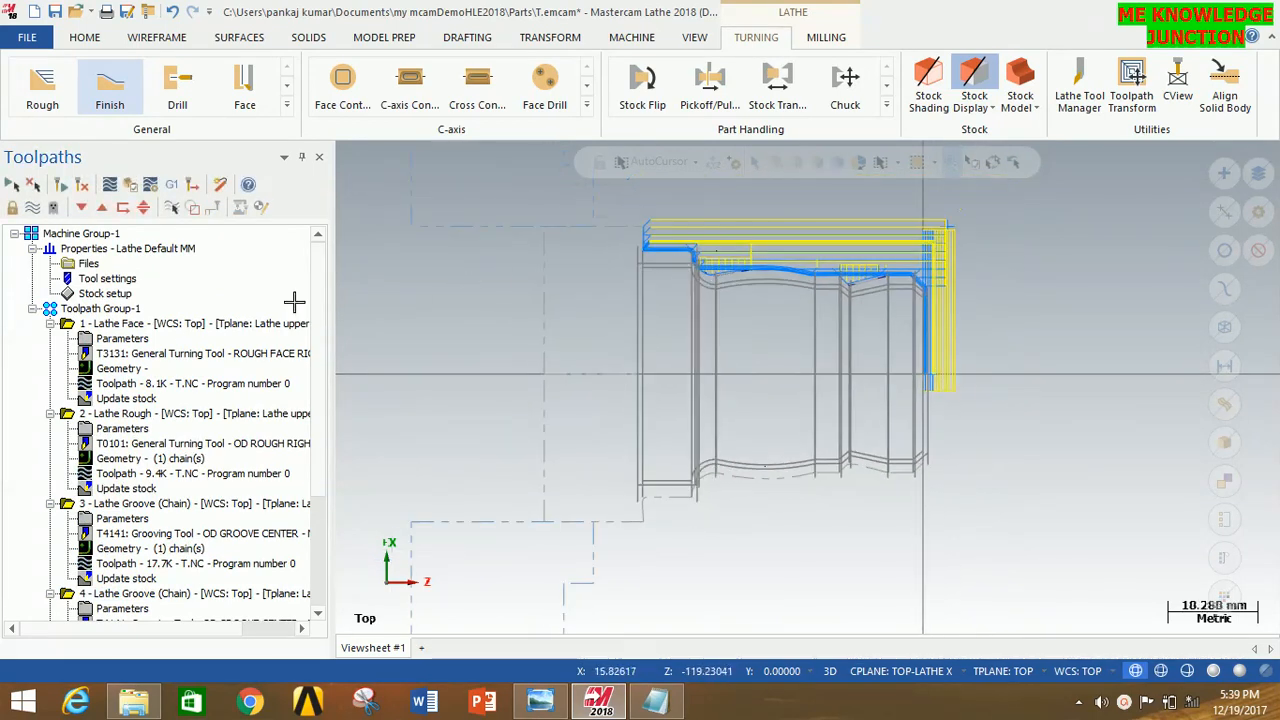
click(60, 186)
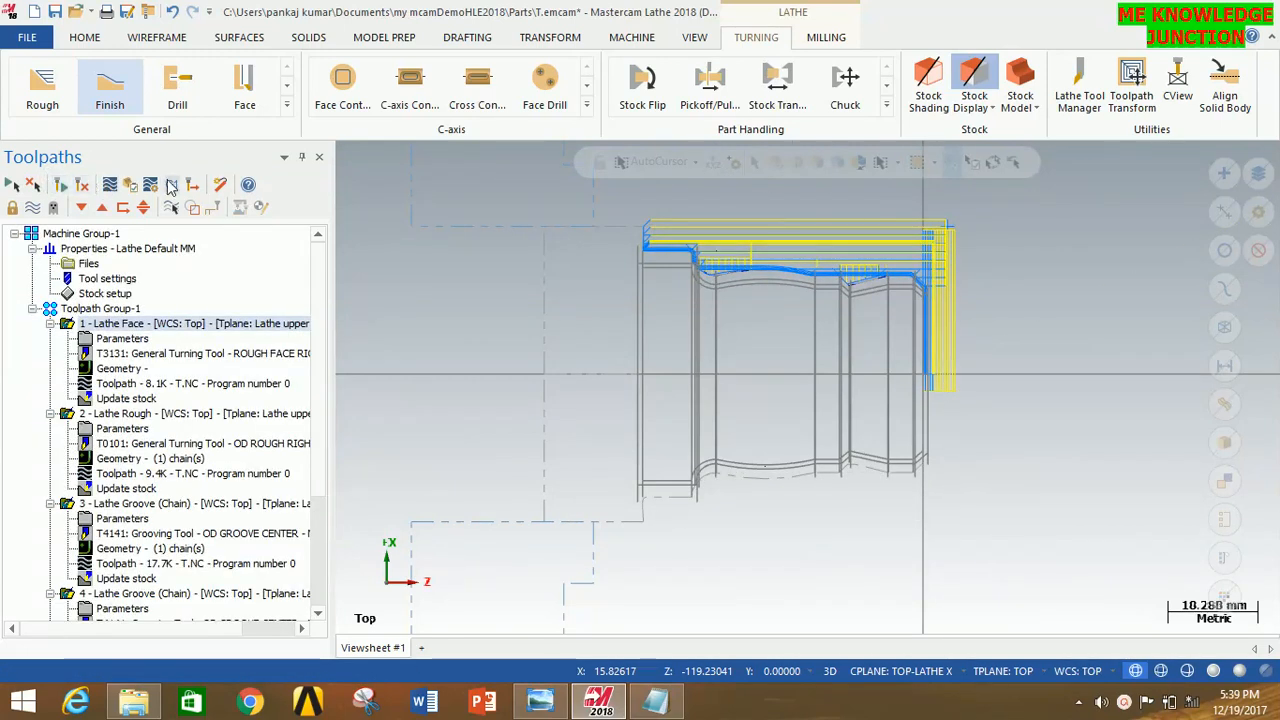
click(134, 186)
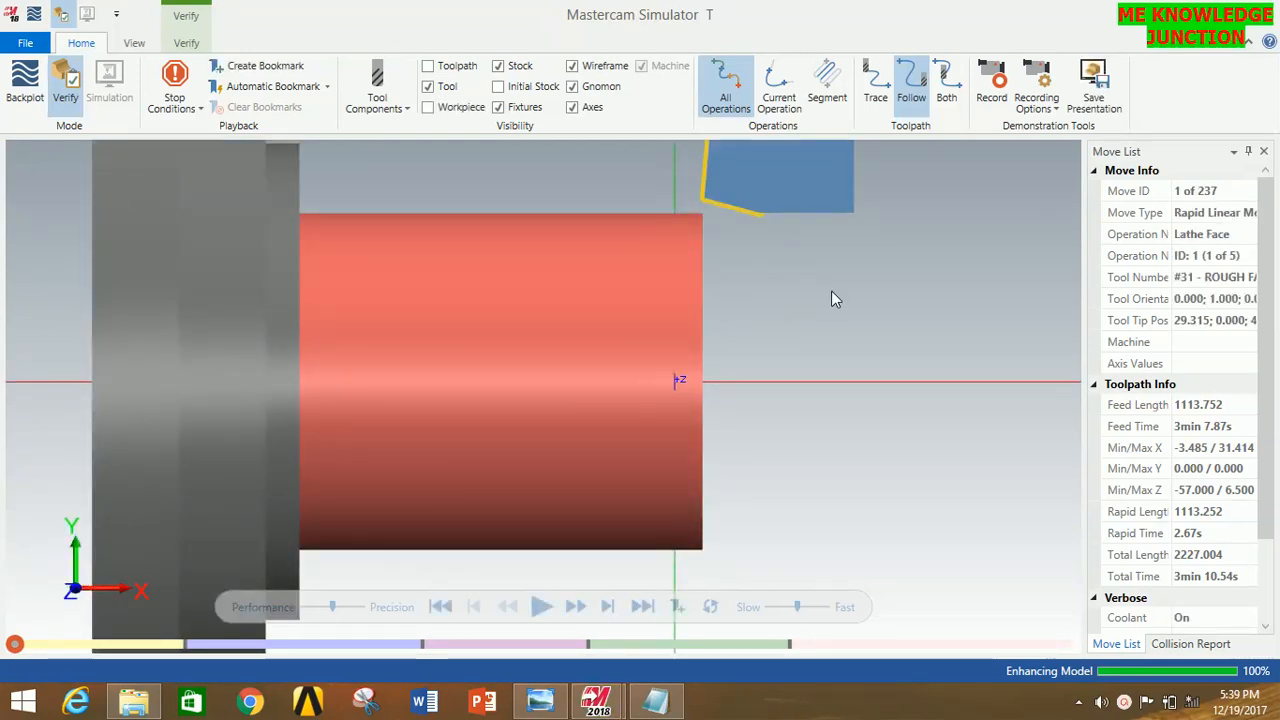
- Show the stock, chuck and tool in an isometric view and play the machining simulation of all operations
right_click(855, 241)
click(894, 365)
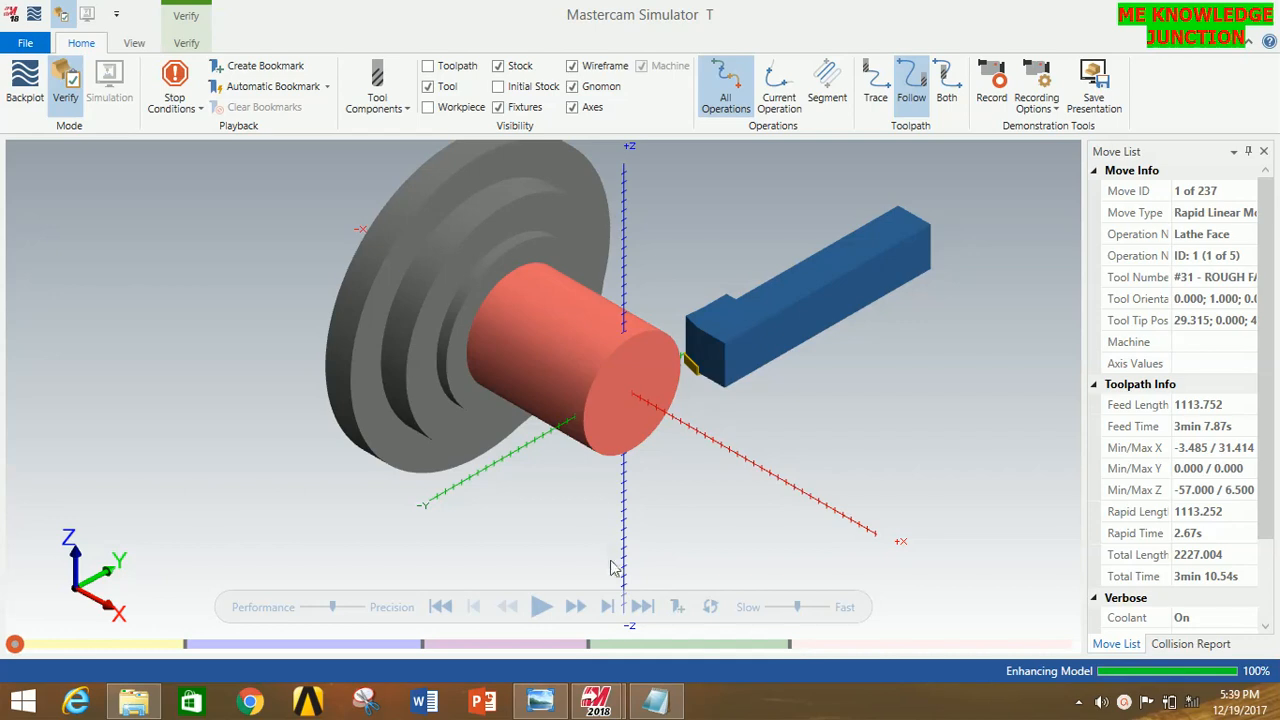
scroll(618, 556, down, 1)
scroll(562, 446, up, 2)
scroll(576, 551, down, 1)
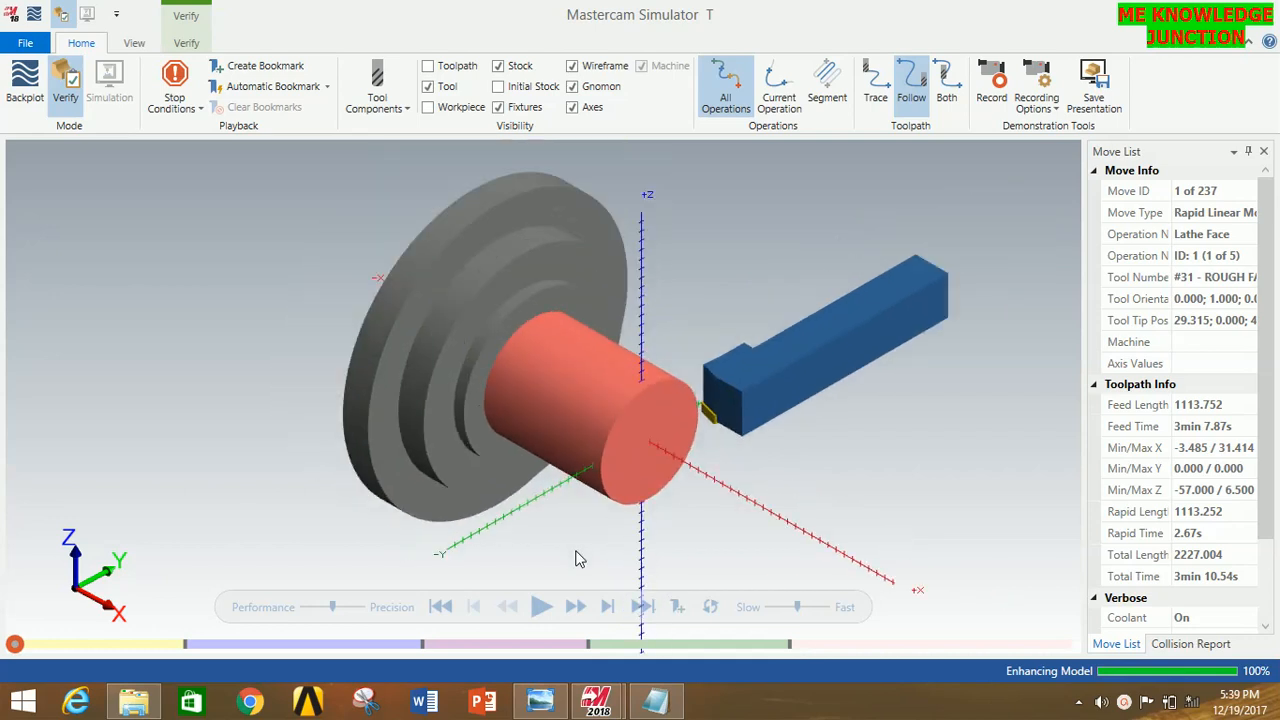
scroll(544, 426, up, 2)
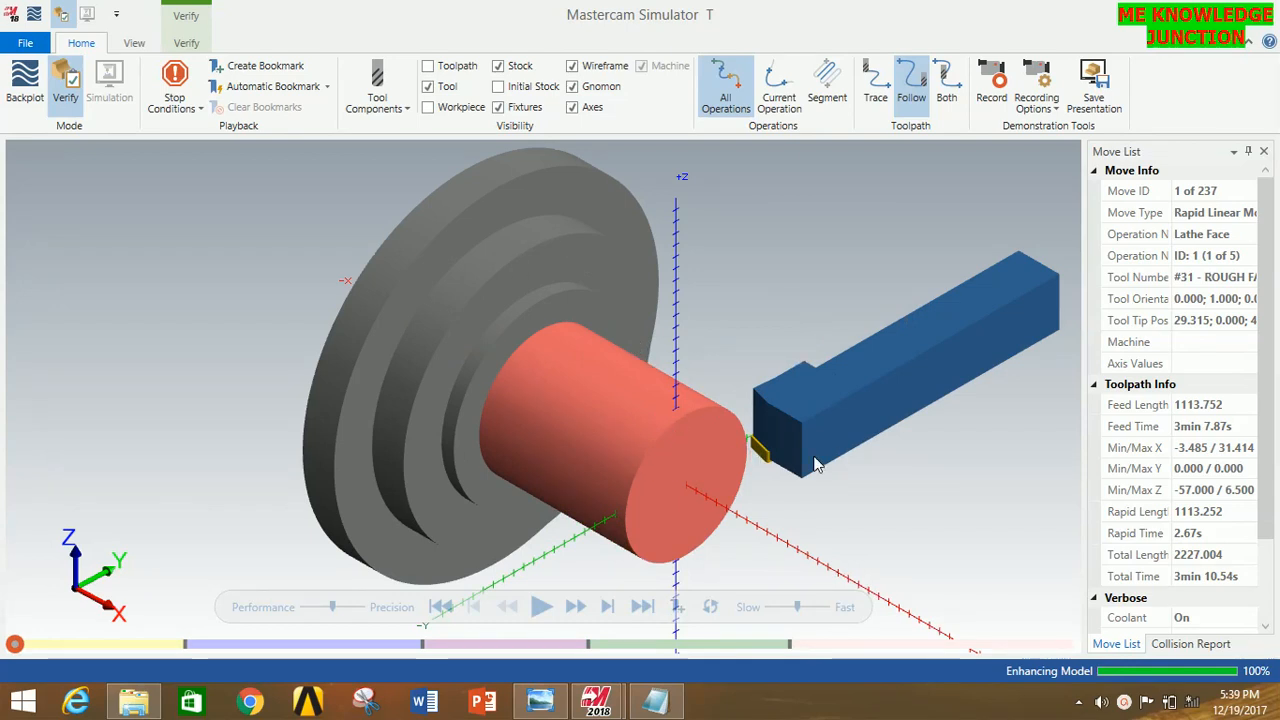
click(541, 608)
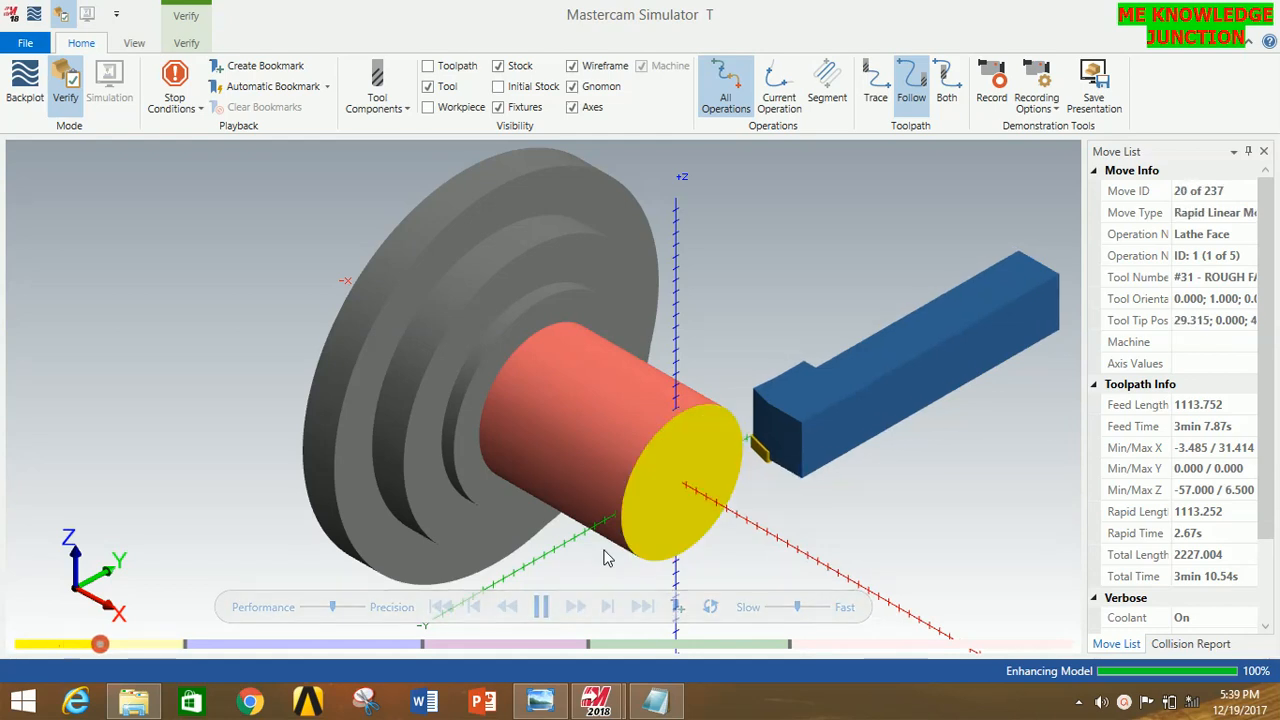